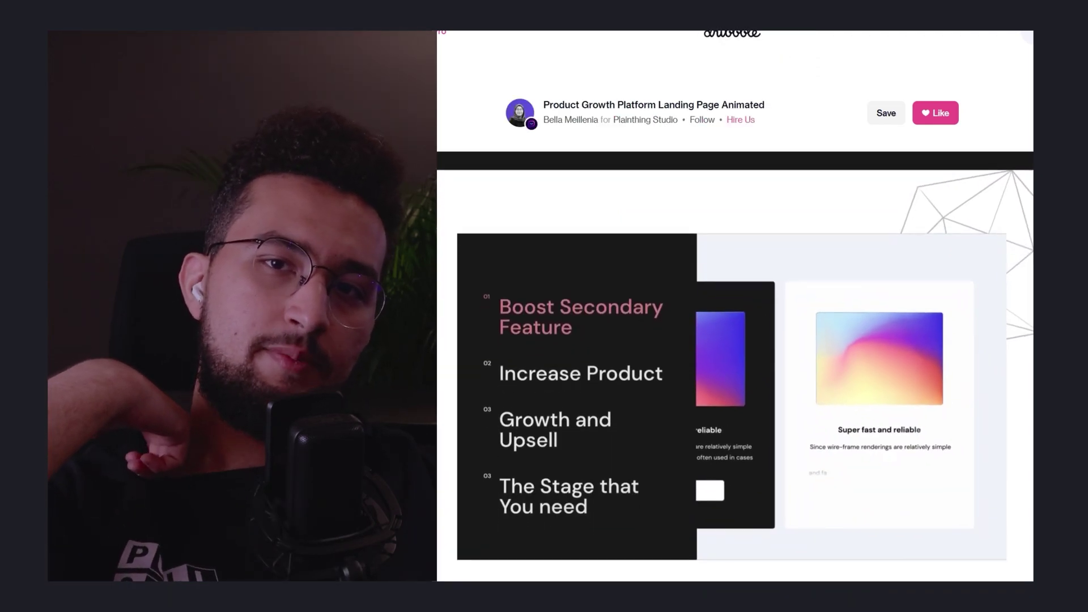
Scroll the My files dashboard to see the saved projects Instagram MultiStep Form and MultistepForm Animation.
{"action": "scroll", "coordinate": [775, 80], "scroll_direction": "down", "scroll_amount": 1}
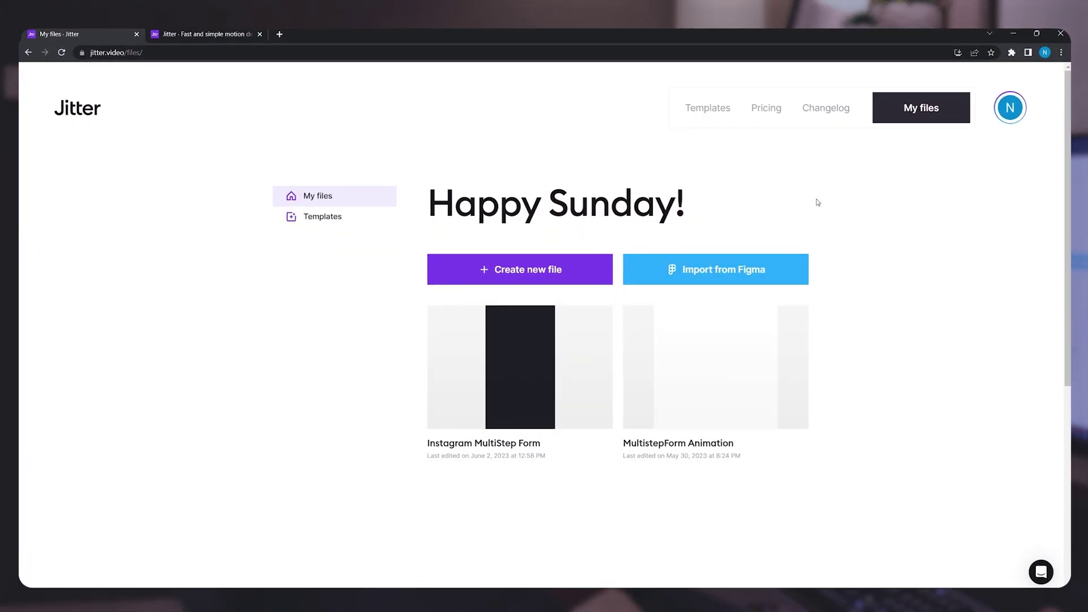
In a new file, draw a 156×114 rectangle filled red (DB1A1A).
{"action": "left_click", "coordinate": [532, 272]}
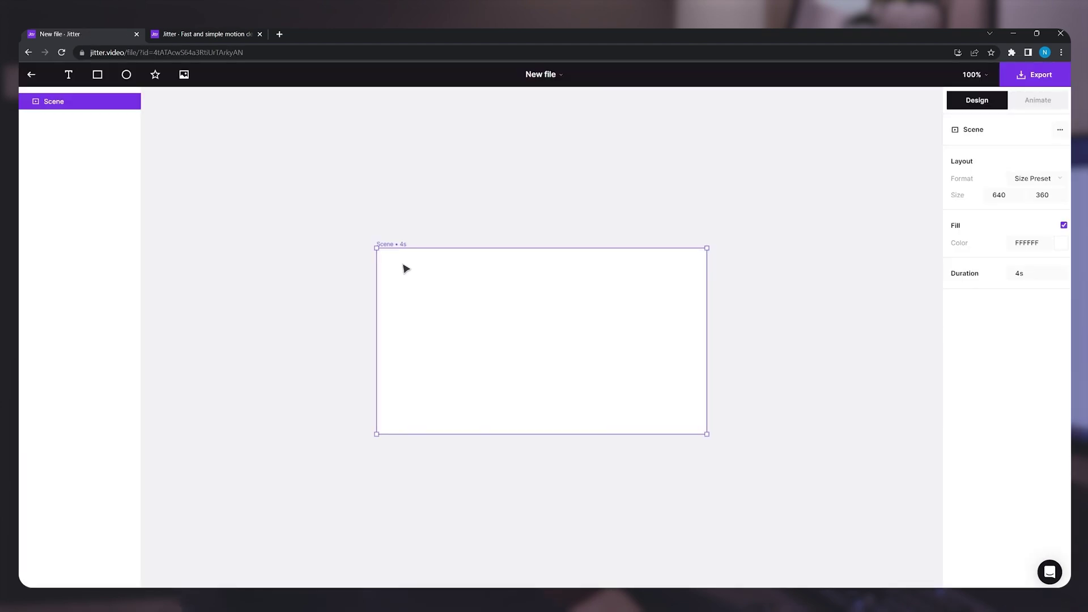
{"action": "left_click", "coordinate": [104, 76]}
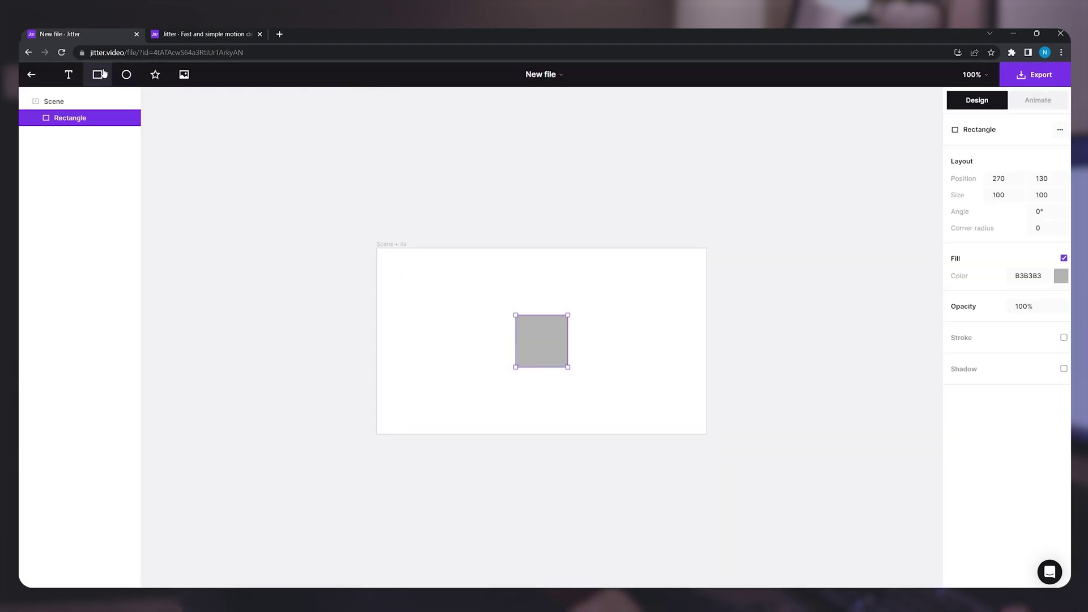
{"action": "left_click_drag", "start_coordinate": [567, 313], "coordinate": [596, 305]}
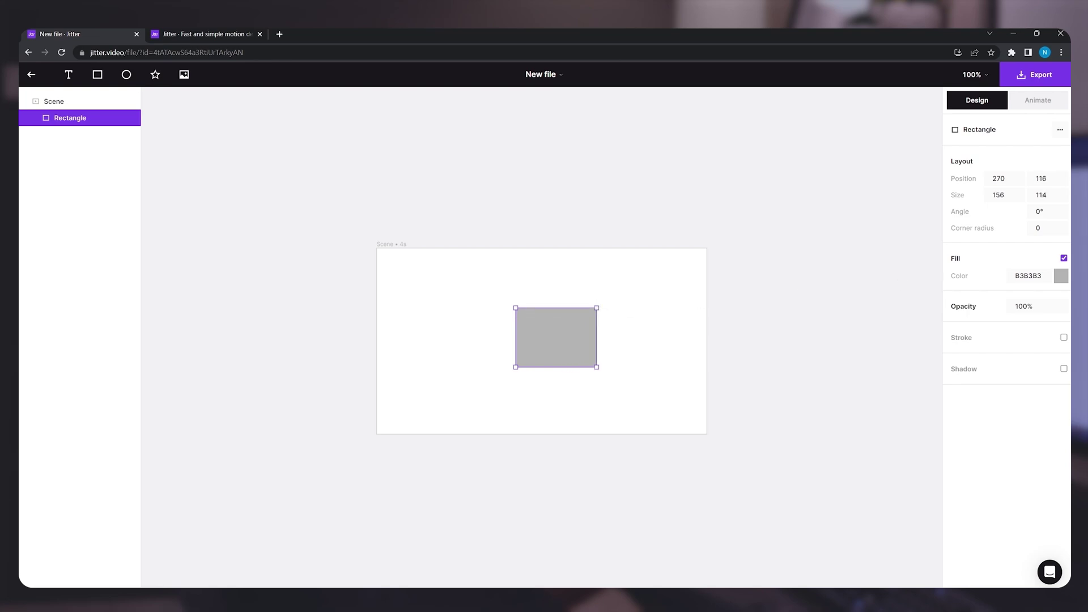
{"action": "left_click", "coordinate": [1049, 289]}
{"action": "left_click", "coordinate": [996, 267]}
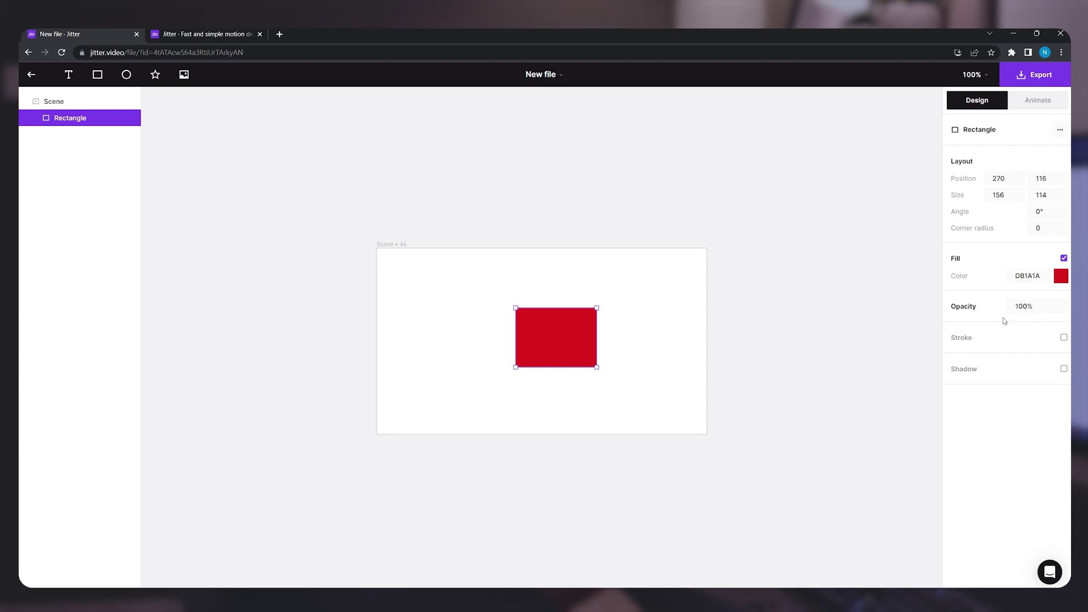
Give the rectangle a 5-px green inside stroke and centre it on the scene.
{"action": "left_click", "coordinate": [1064, 339]}
{"action": "left_click", "coordinate": [1058, 372]}
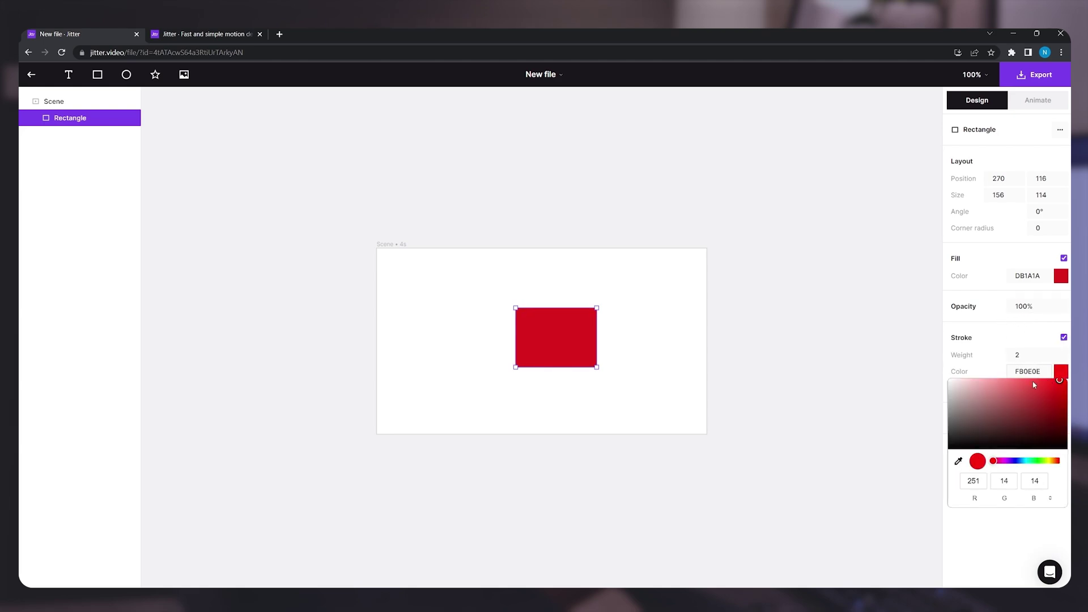
{"action": "left_click", "coordinate": [1034, 461]}
{"action": "left_click", "coordinate": [1037, 410]}
{"action": "left_click", "coordinate": [1015, 349]}
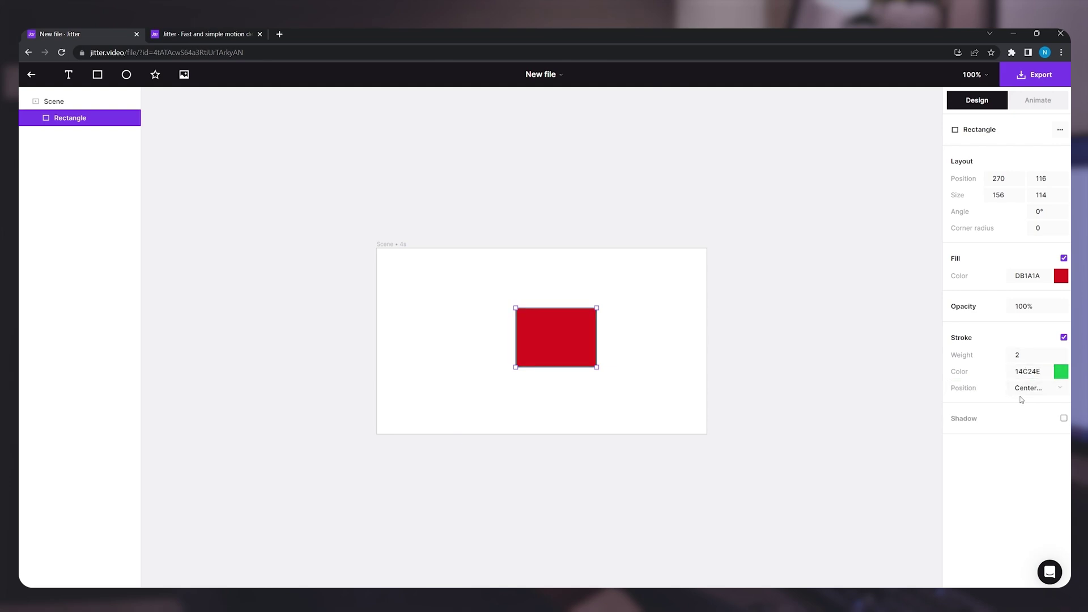
{"action": "left_click_drag", "start_coordinate": [577, 334], "coordinate": [565, 336]}
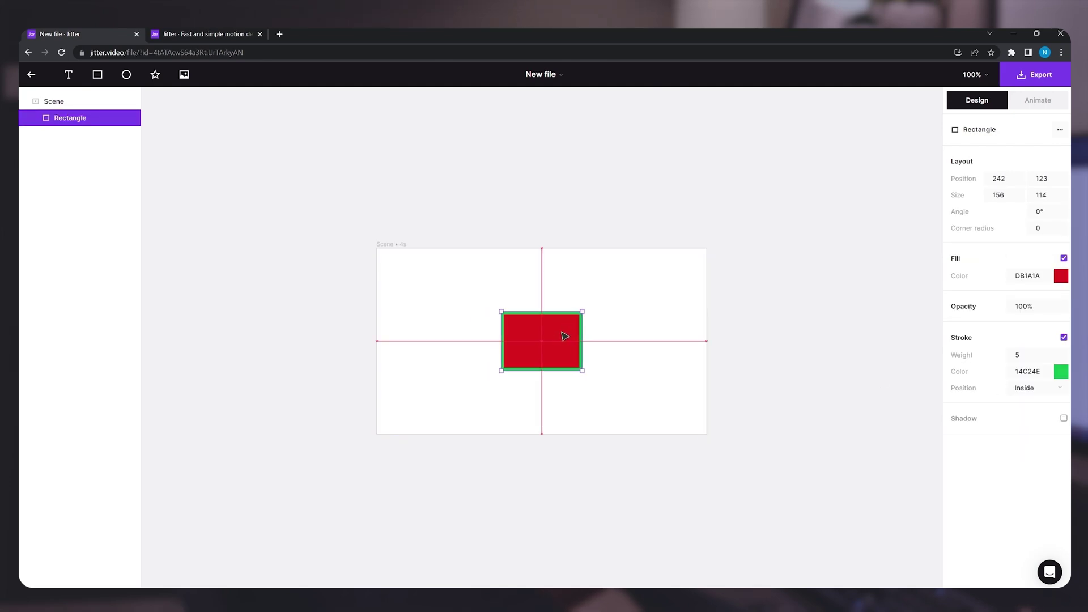
Apply the one-second Mask Reveal entrance preset to the rectangle.
{"action": "left_click", "coordinate": [1034, 108]}
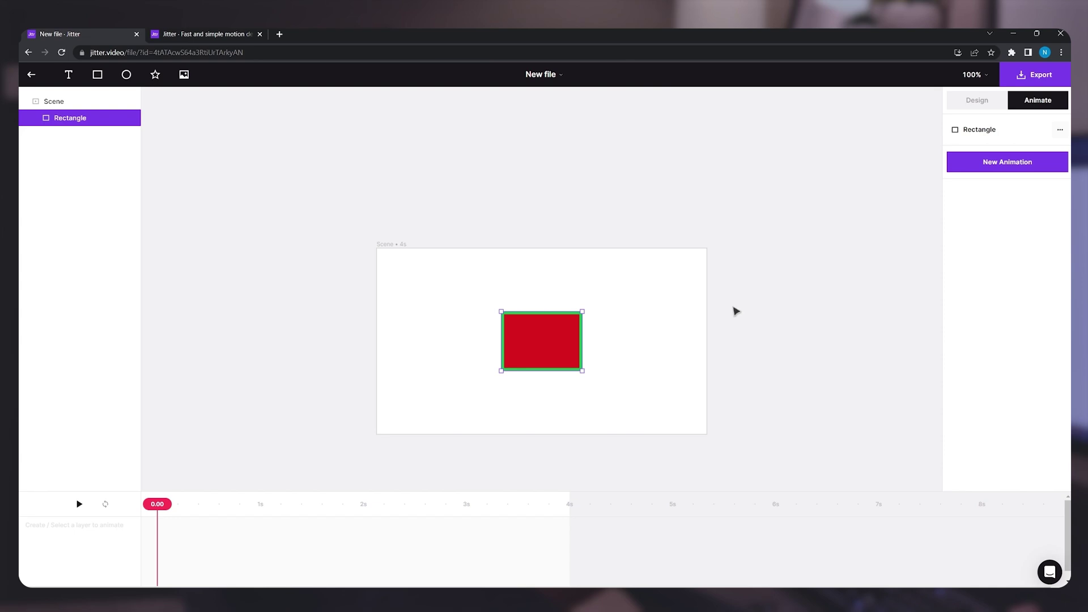
{"action": "left_click", "coordinate": [1031, 163]}
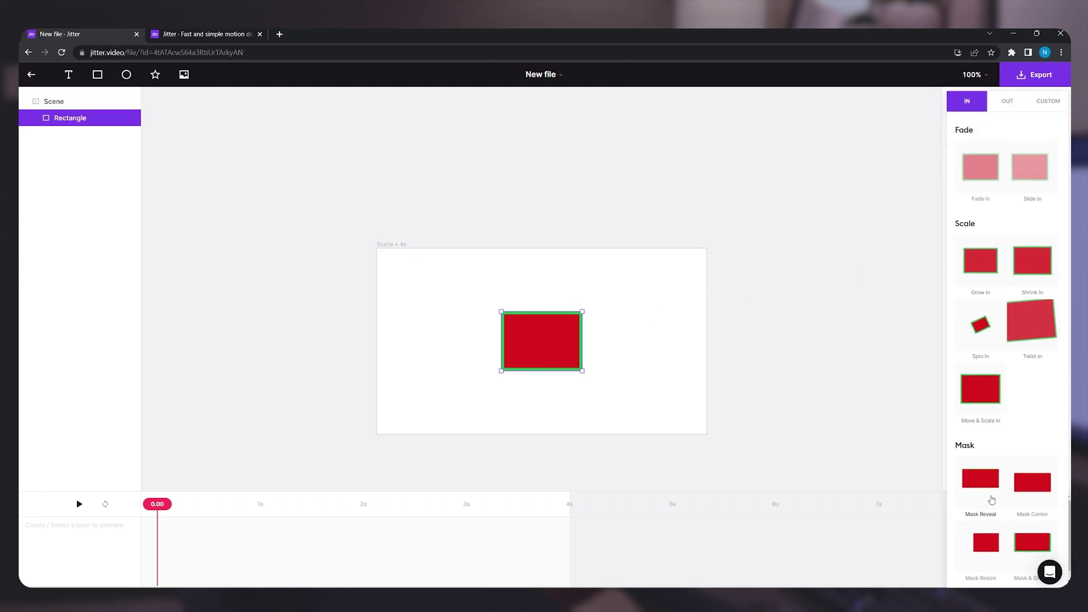
{"action": "left_click", "coordinate": [991, 498]}
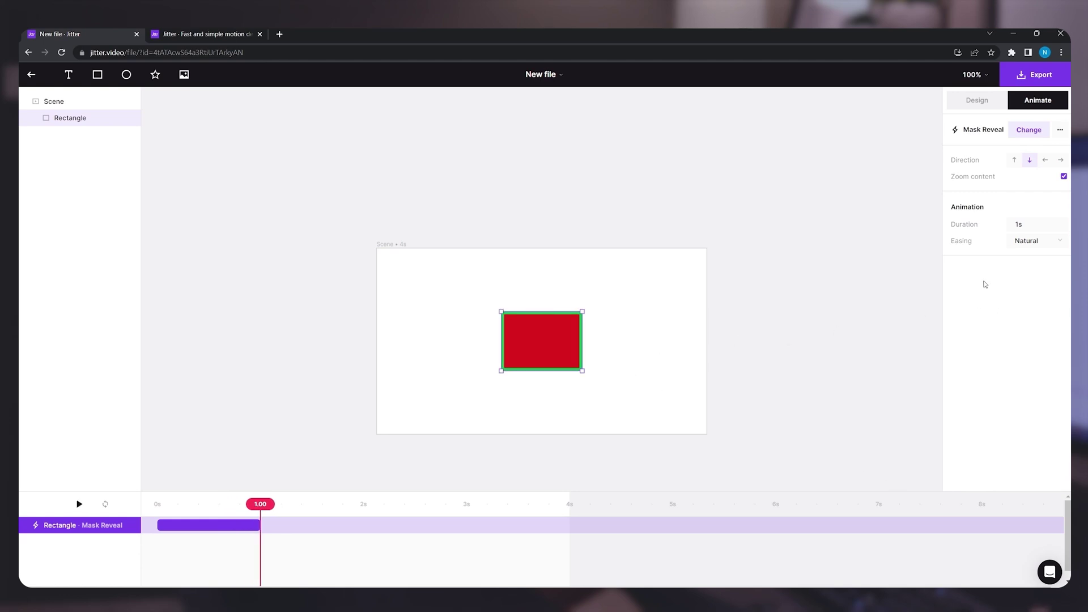
{"action": "key", "text": "Escape"}
Replay the Mask Reveal from the start to preview it, then reselect the rectangle.
{"action": "left_click", "coordinate": [513, 342]}
{"action": "left_click", "coordinate": [173, 500]}
{"action": "key", "text": "space"}
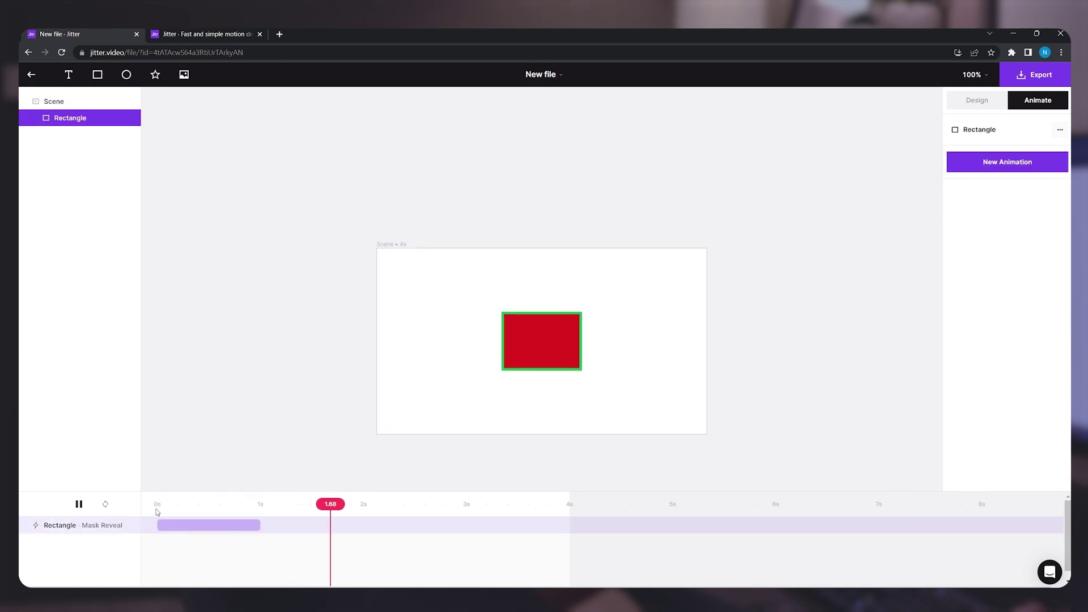
{"action": "left_click", "coordinate": [156, 506]}
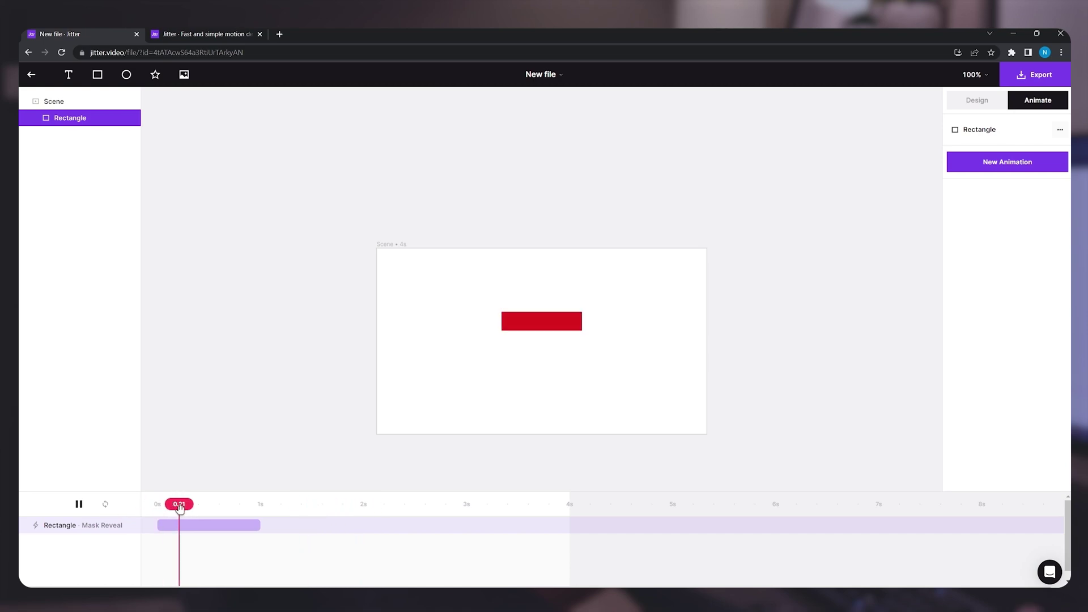
{"action": "left_click", "coordinate": [688, 382]}
{"action": "left_click", "coordinate": [561, 346]}
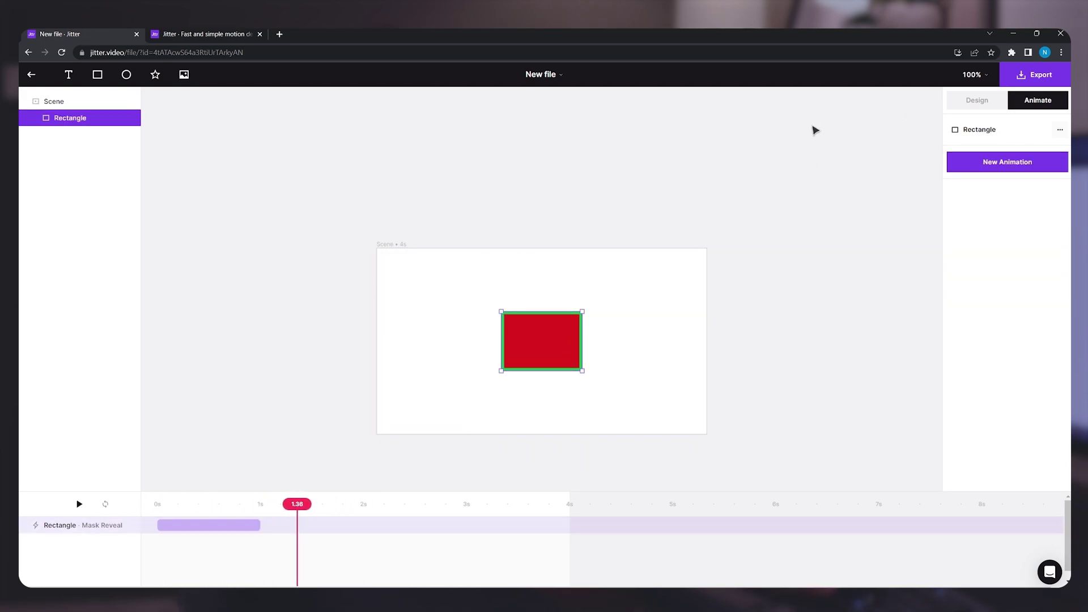
Delete the New file project from the dashboard and switch to the Figma signup design.
{"action": "left_click", "coordinate": [34, 77]}
{"action": "left_click", "coordinate": [600, 317]}
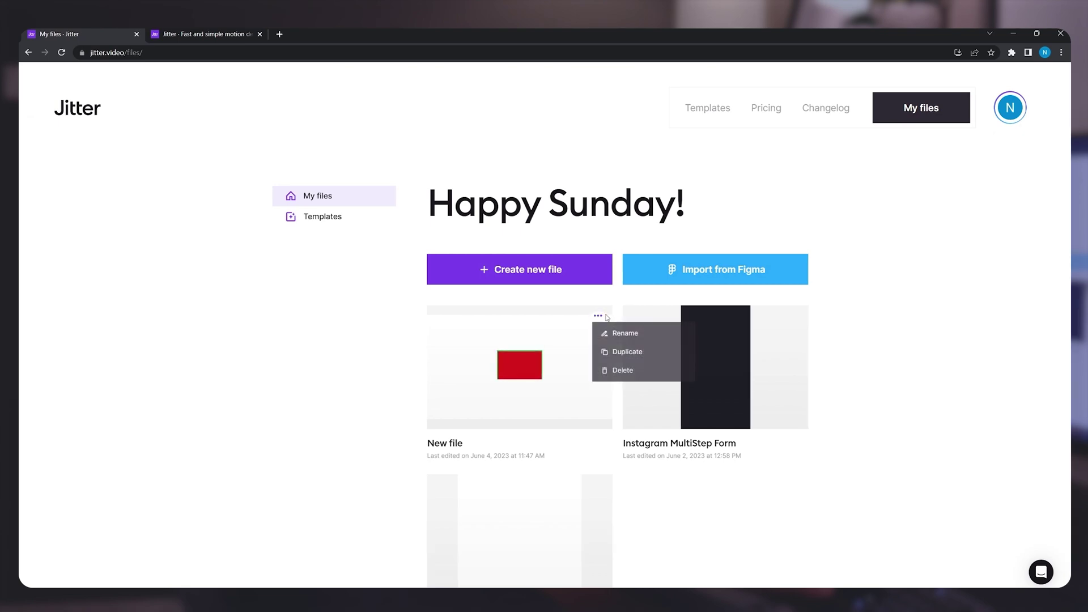
{"action": "left_click", "coordinate": [617, 373]}
{"action": "left_click", "coordinate": [594, 111]}
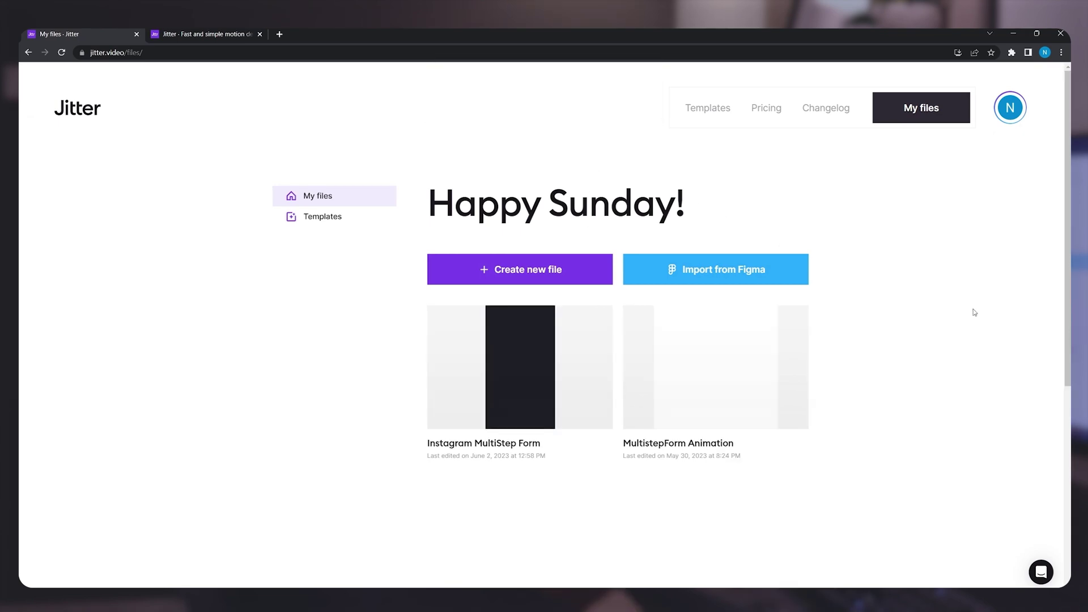
{"action": "left_click", "coordinate": [623, 532]}
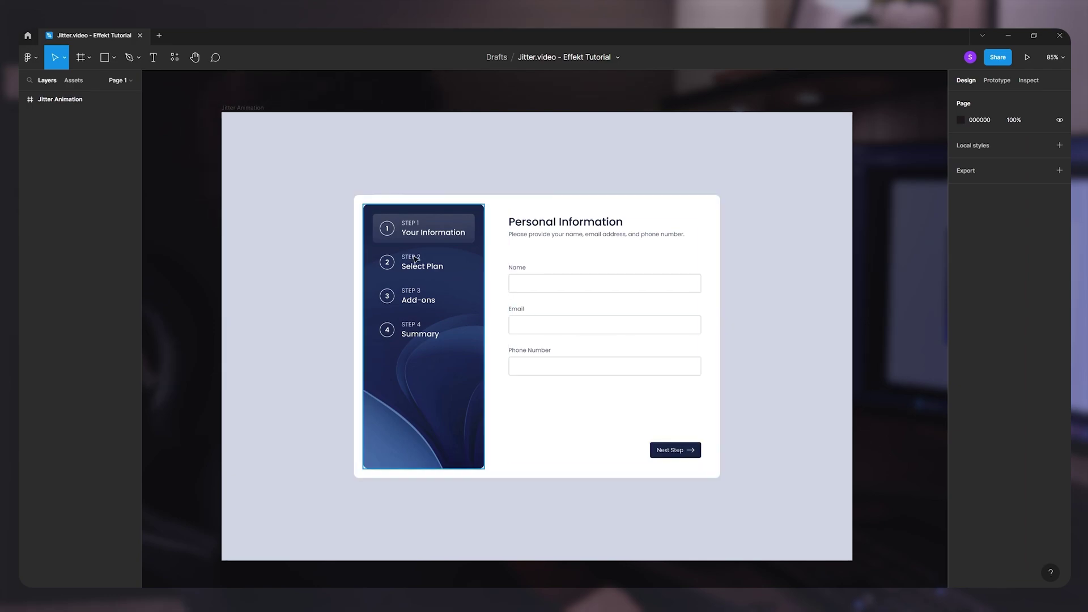
Select the Jitter Animation frame, Frame 14 and Group 1, undoing trial moves of the sidebar and card.
{"action": "left_click", "coordinate": [234, 108]}
{"action": "left_click", "coordinate": [215, 212]}
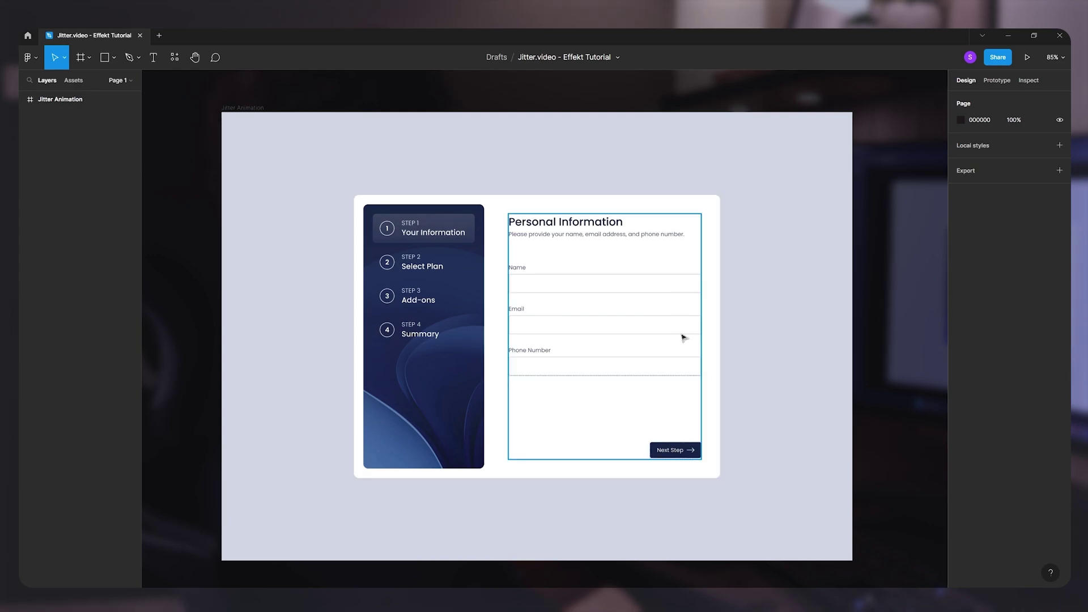
{"action": "left_click", "coordinate": [610, 372]}
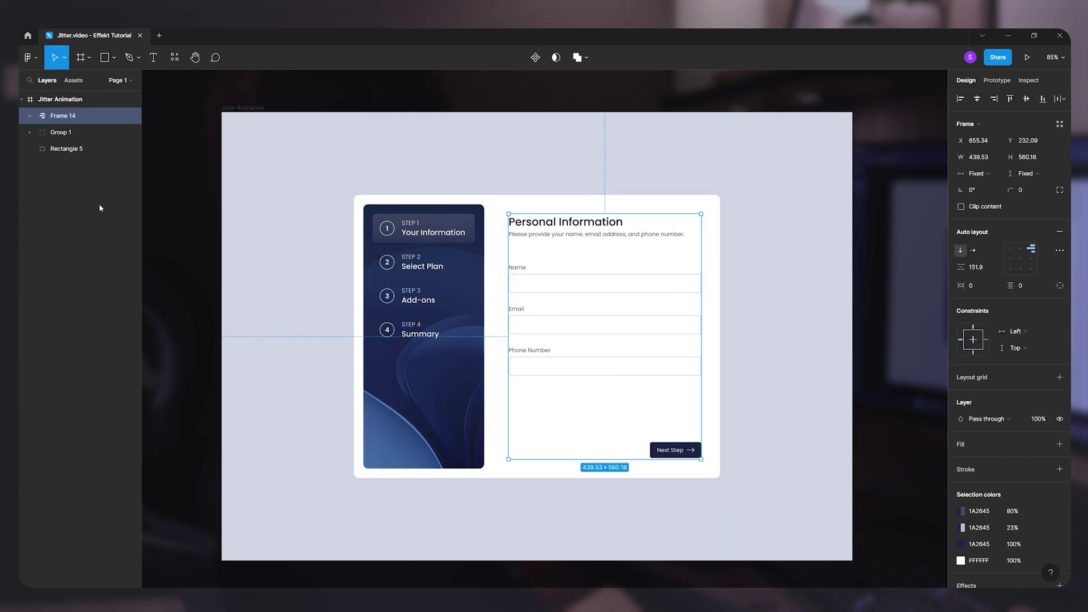
{"action": "left_click", "coordinate": [54, 132]}
{"action": "left_click_drag", "start_coordinate": [468, 376], "coordinate": [442, 338]}
{"action": "key", "text": "ctrl+z"}
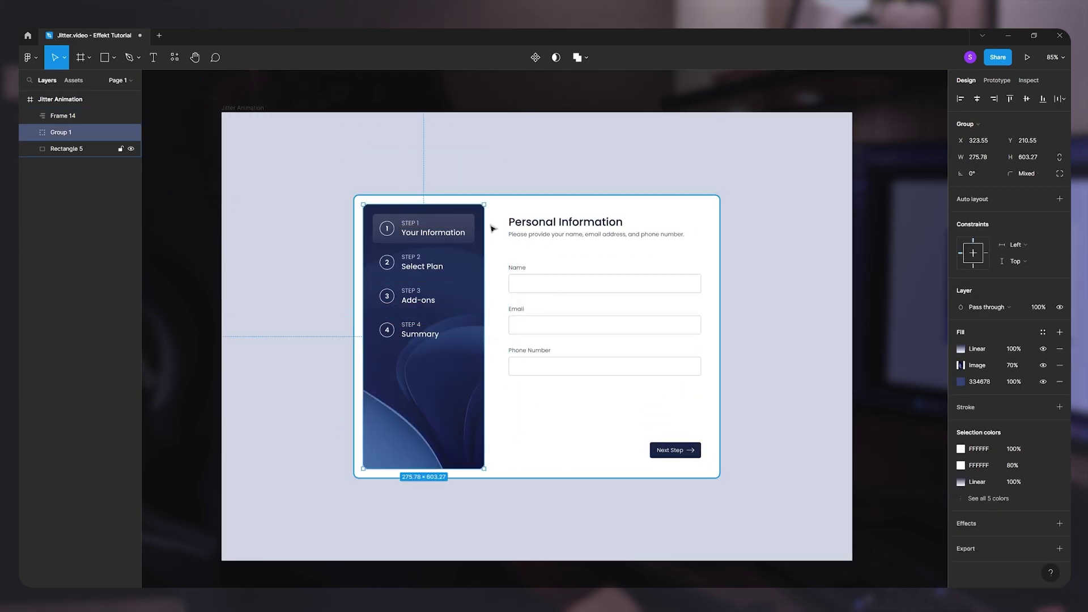
{"action": "left_click_drag", "start_coordinate": [493, 226], "coordinate": [520, 209]}
{"action": "key", "text": "ctrl+z"}
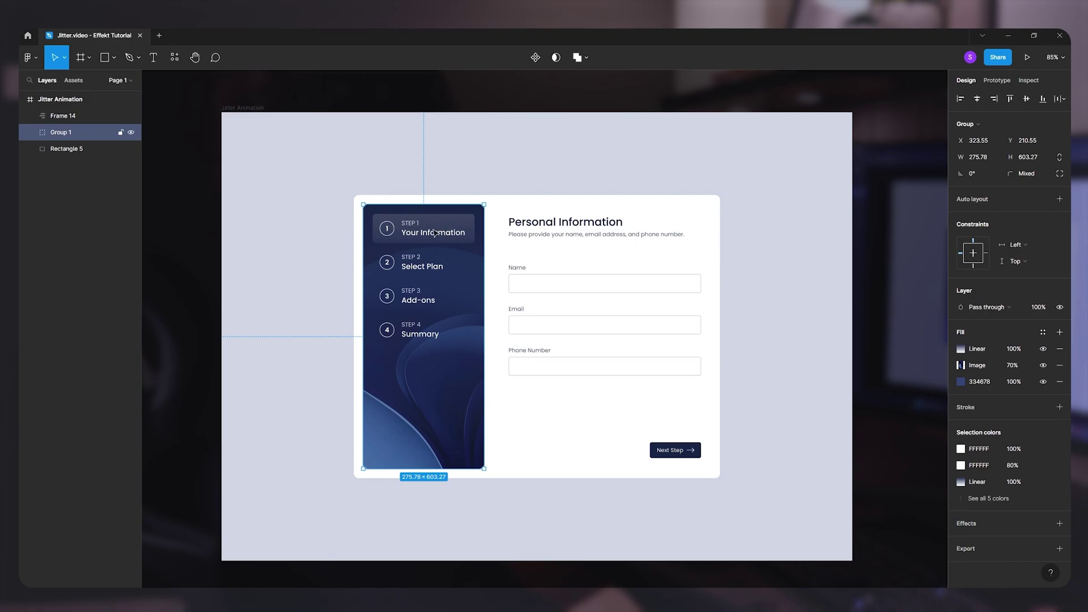
Drill into Frame 15's step list down to the Step 1 row, then pan around the canvas.
{"action": "double_click", "coordinate": [434, 232]}
{"action": "double_click", "coordinate": [440, 234]}
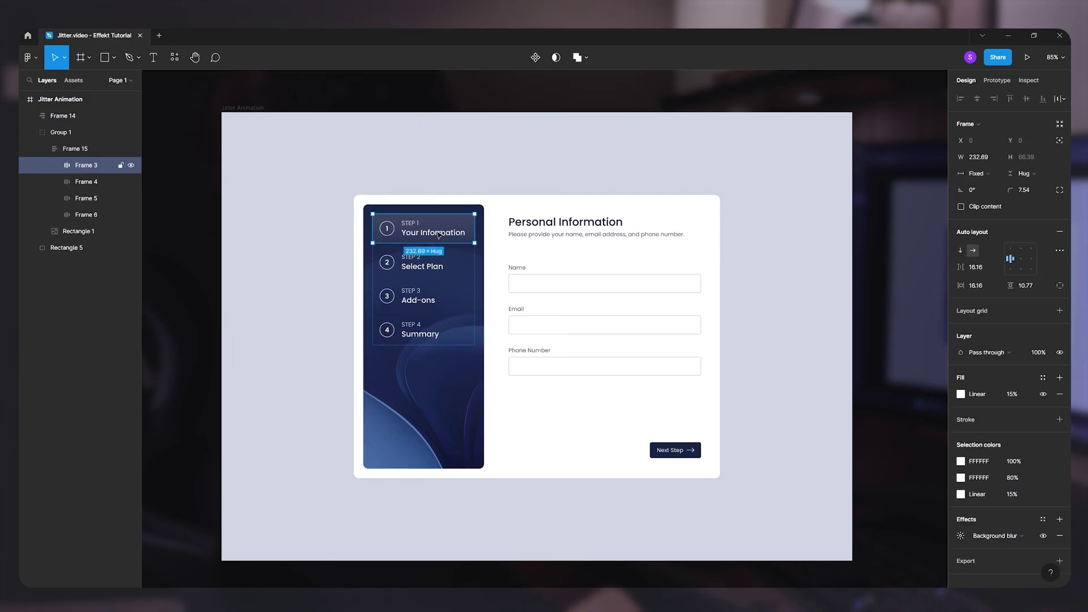
{"action": "left_click_drag", "start_coordinate": [441, 234], "coordinate": [404, 234]}
{"action": "left_click", "coordinate": [786, 329]}
{"action": "scroll", "coordinate": [812, 364], "scroll_direction": "right", "scroll_amount": 2}
{"action": "scroll", "coordinate": [812, 363], "scroll_direction": "down", "scroll_amount": 1}
{"action": "left_click", "coordinate": [615, 372]}
{"action": "left_click", "coordinate": [745, 289]}
{"action": "scroll", "coordinate": [745, 289], "scroll_direction": "right", "scroll_amount": 1}
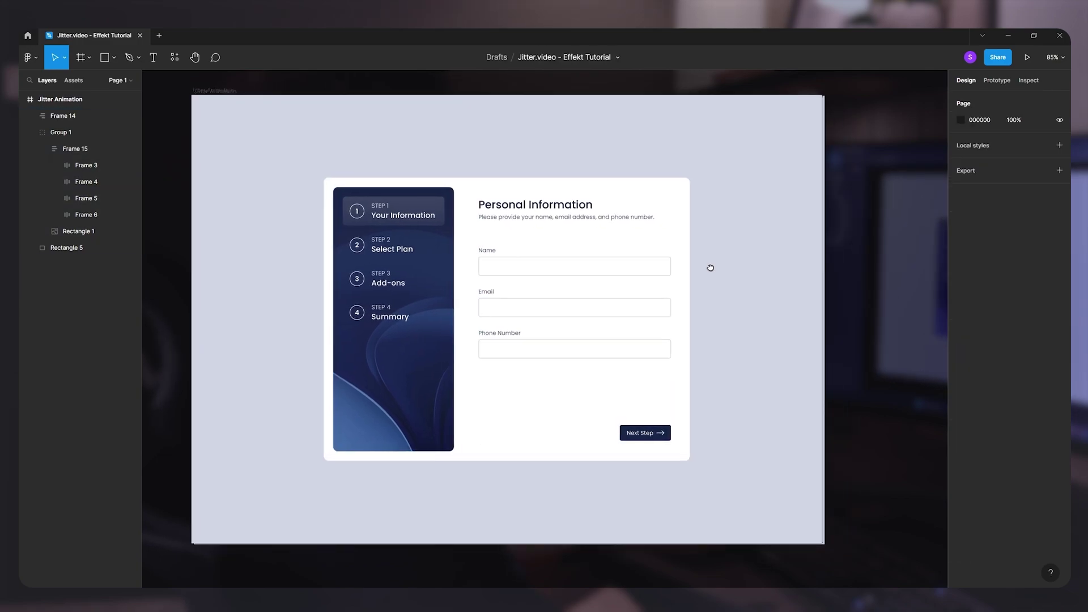
{"action": "scroll", "coordinate": [414, 153], "scroll_direction": "up", "scroll_amount": 2}
{"action": "scroll", "coordinate": [414, 153], "scroll_direction": "left", "scroll_amount": 2}
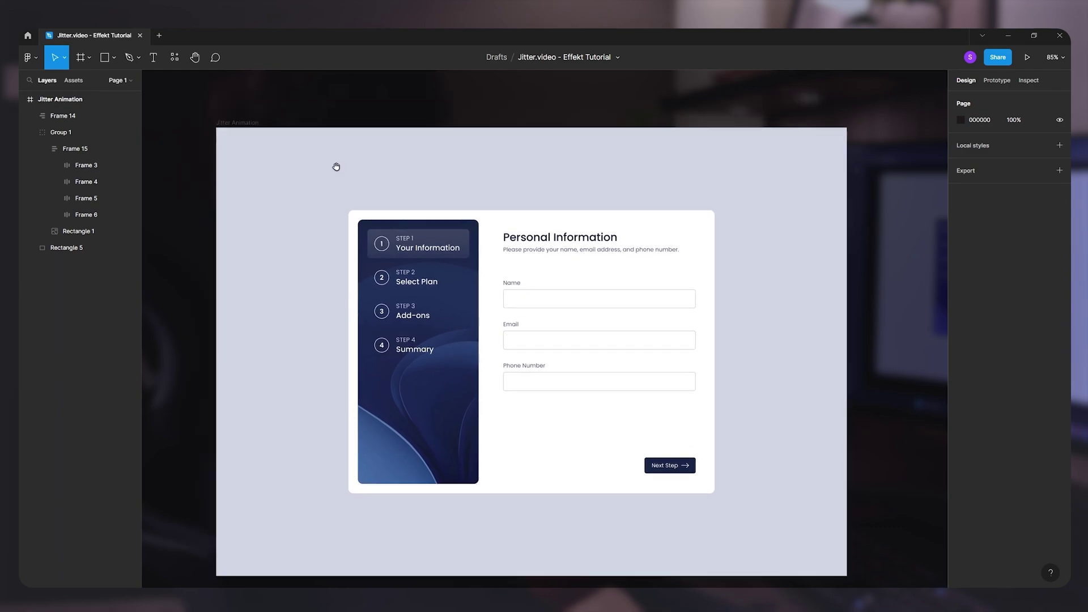
Launch the Jitter – Animation for Figma plugin, searching the plugin list for 'jitt'.
{"action": "right_click", "coordinate": [178, 120]}
{"action": "mouse_move", "coordinate": [218, 210]}
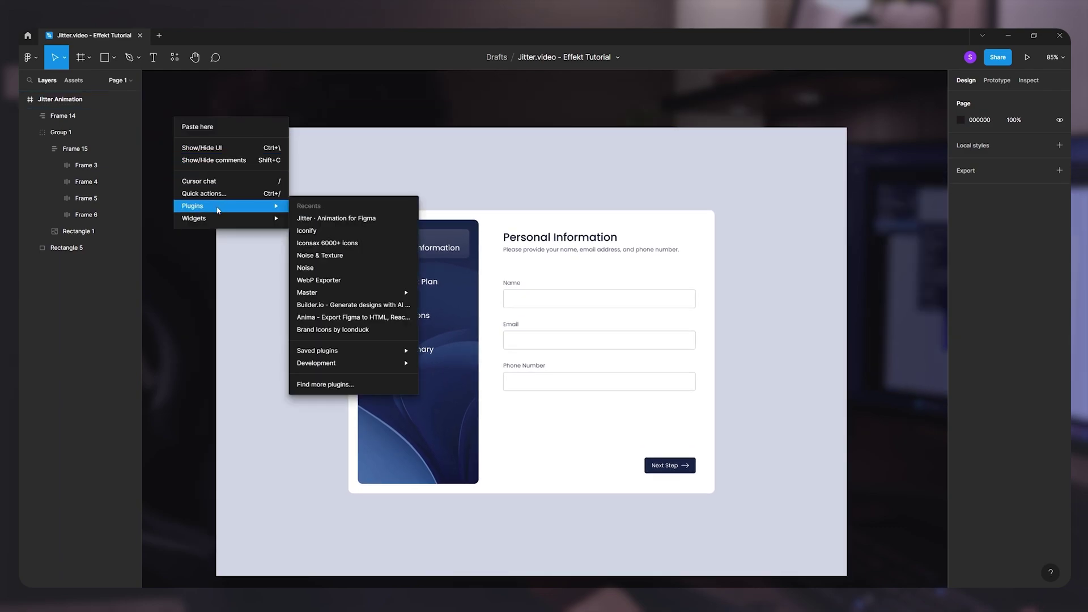
{"action": "left_click", "coordinate": [348, 221]}
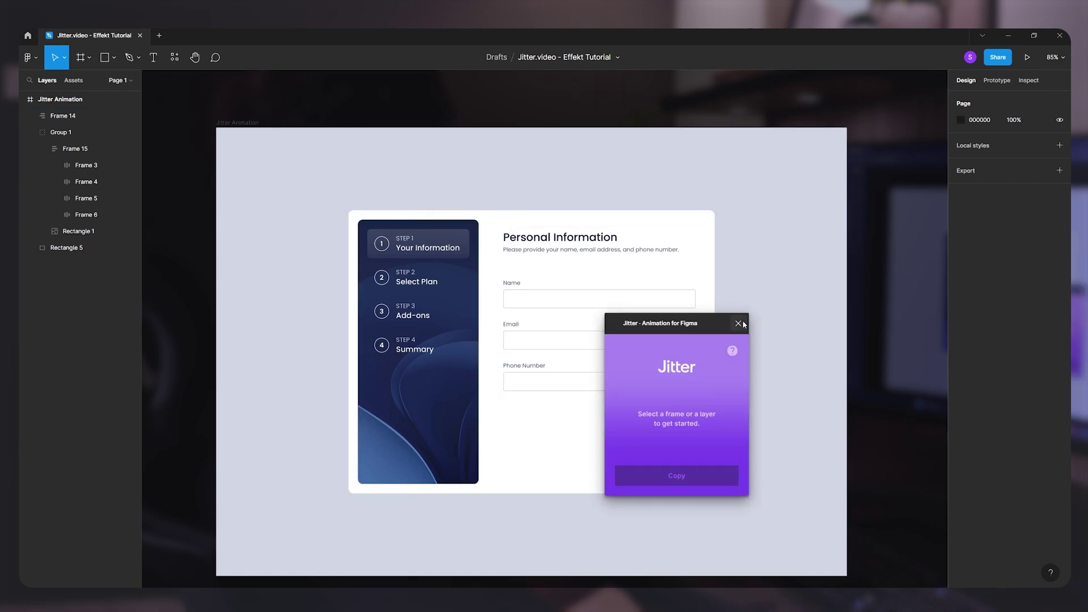
{"action": "left_click", "coordinate": [27, 57]}
{"action": "mouse_move", "coordinate": [79, 199]}
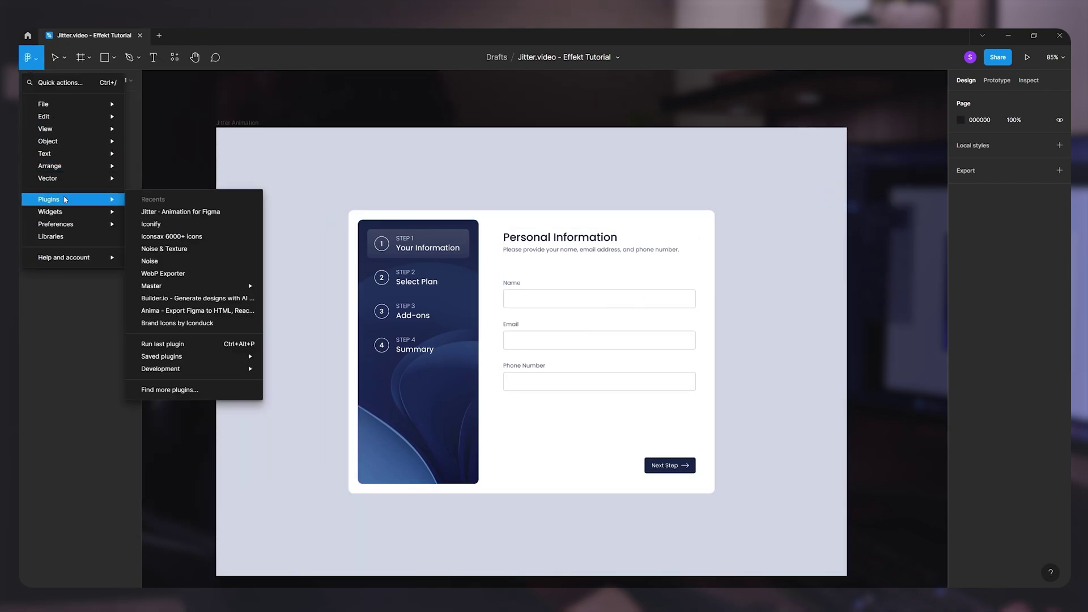
{"action": "left_click", "coordinate": [187, 392]}
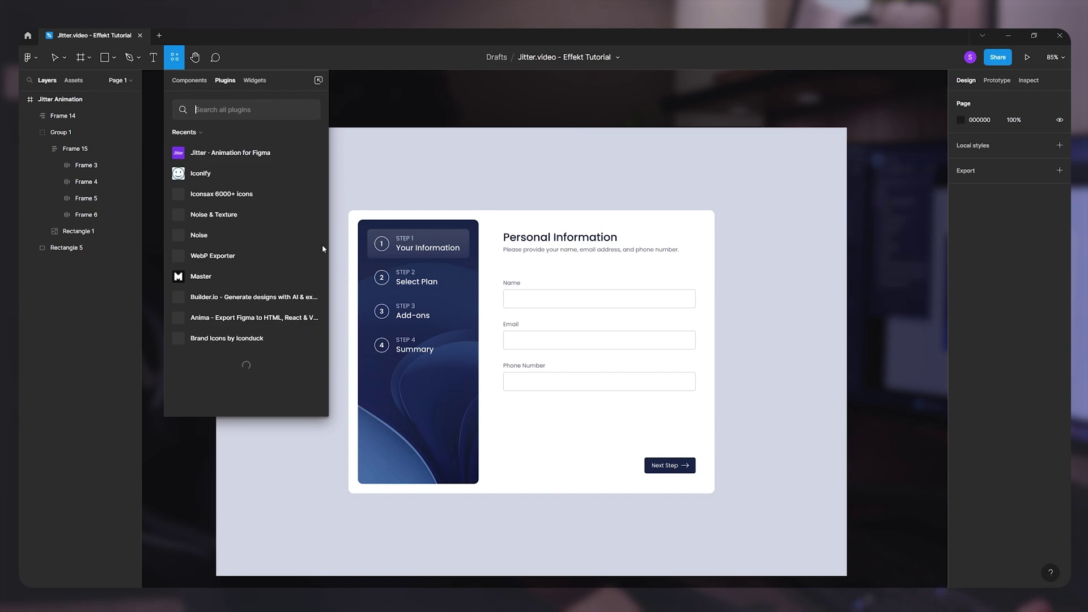
{"action": "type", "text": "jitt"}
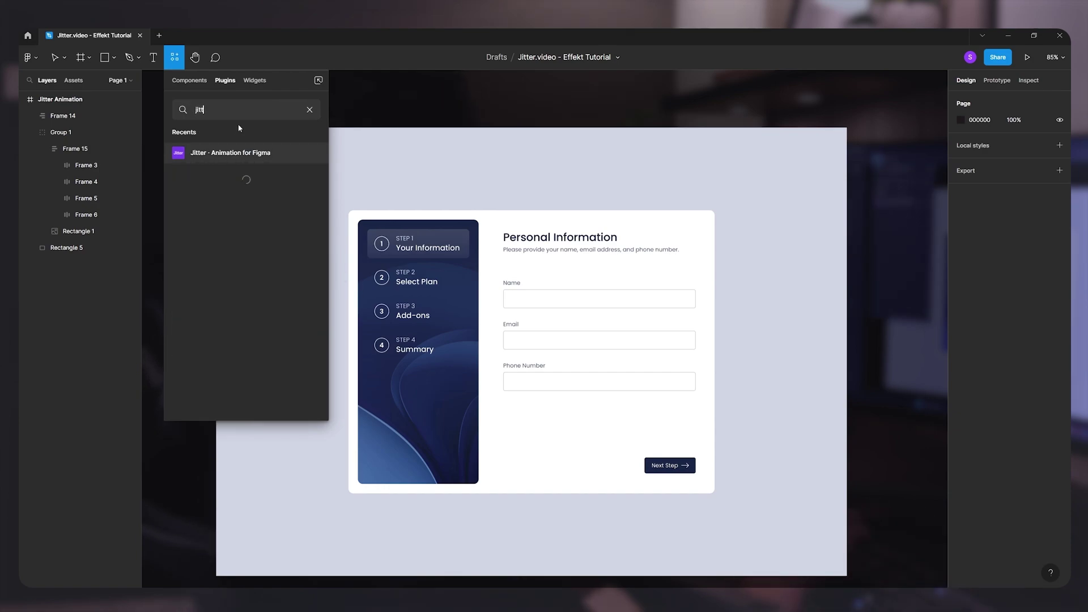
{"action": "left_click", "coordinate": [248, 152]}
{"action": "left_click", "coordinate": [243, 218]}
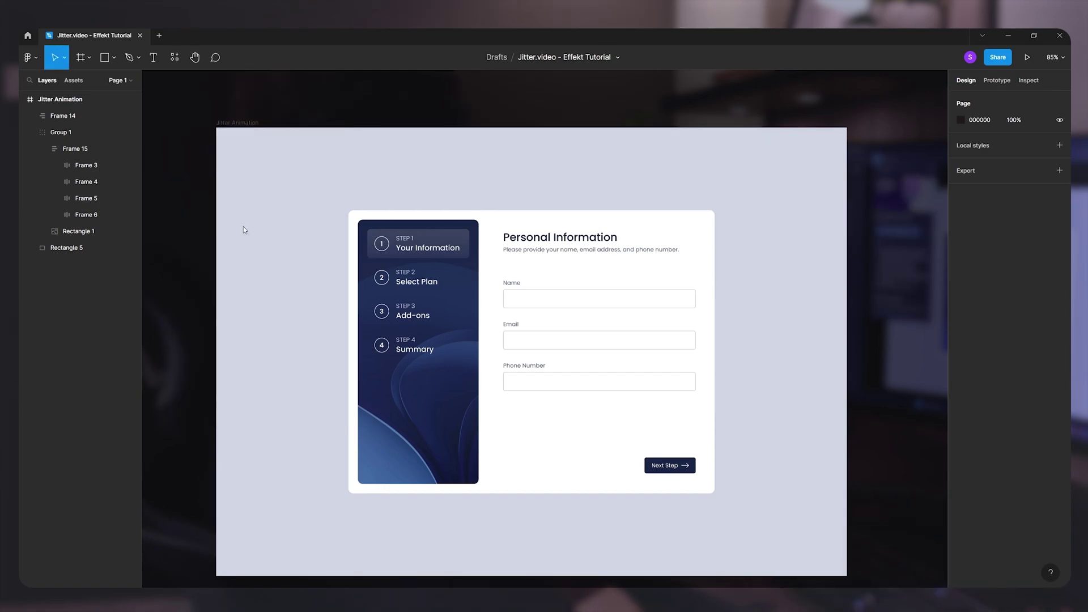
Select the whole Jitter Animation frame and copy it to Jitter from the plugin window.
{"action": "left_click_drag", "start_coordinate": [713, 329], "coordinate": [851, 154]}
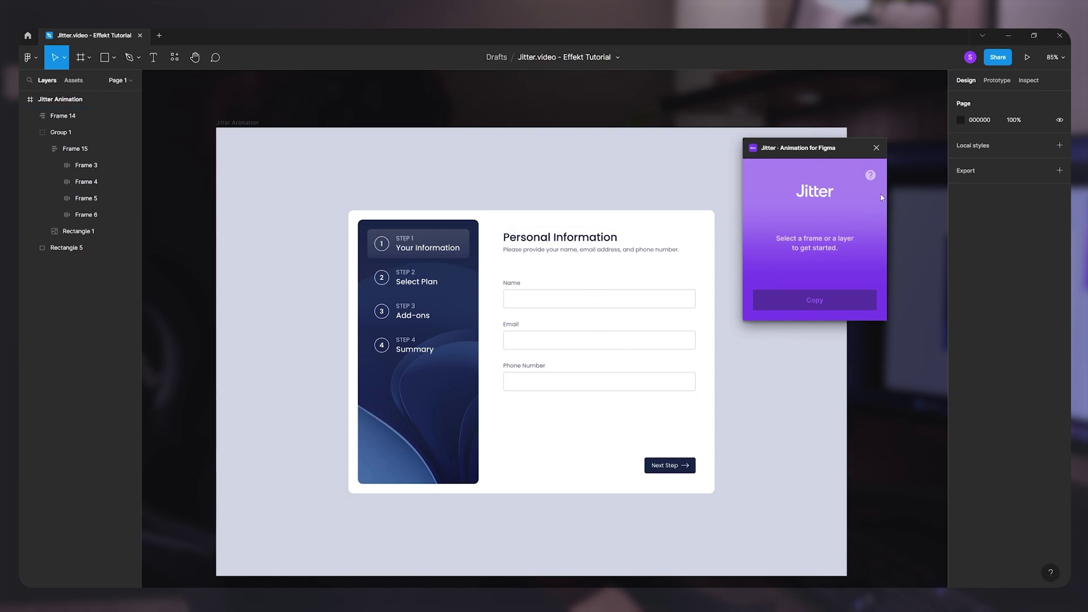
{"action": "left_click_drag", "start_coordinate": [836, 159], "coordinate": [839, 161]}
{"action": "left_click", "coordinate": [502, 220]}
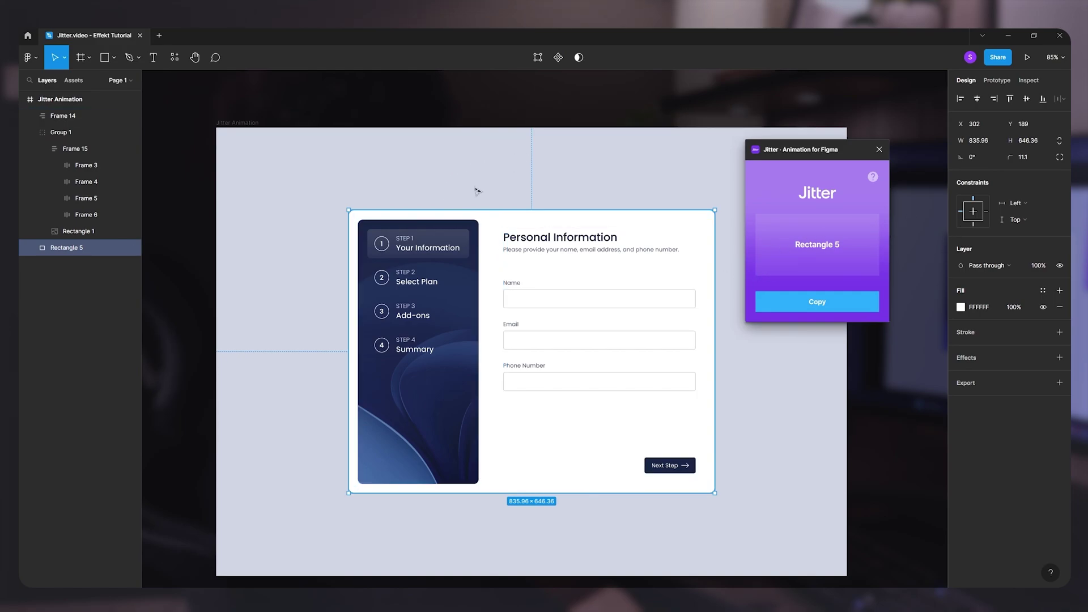
{"action": "left_click", "coordinate": [261, 133]}
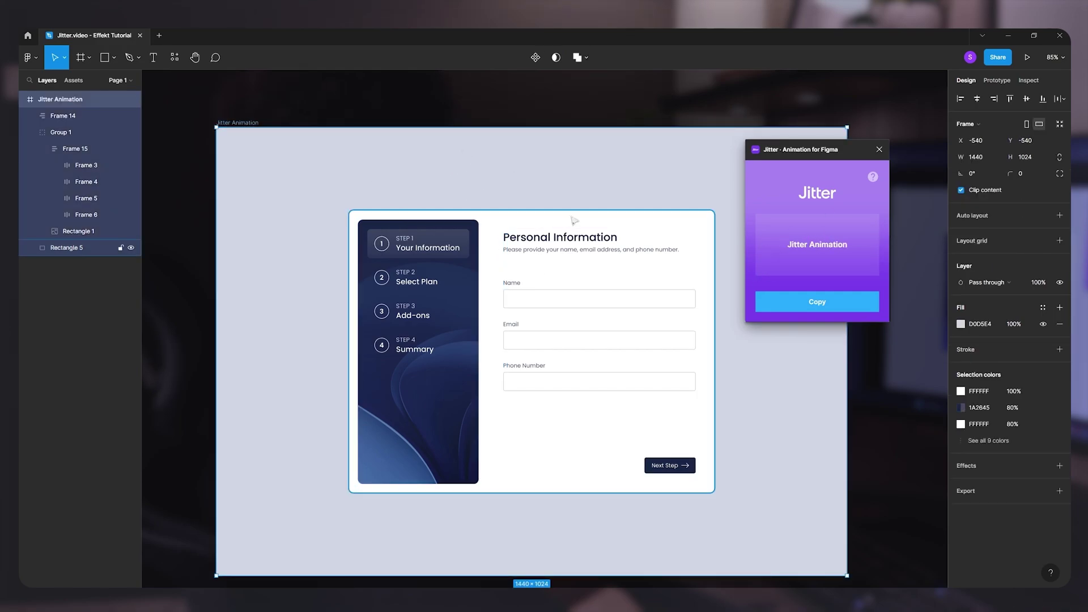
{"action": "left_click", "coordinate": [300, 118]}
{"action": "left_click", "coordinate": [235, 123]}
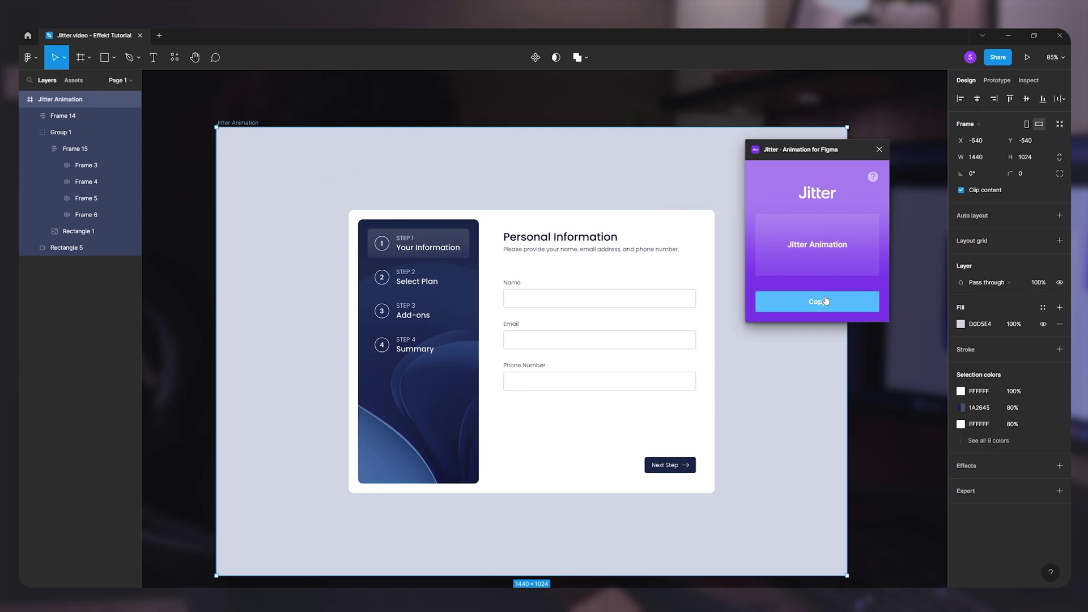
{"action": "left_click", "coordinate": [823, 302]}
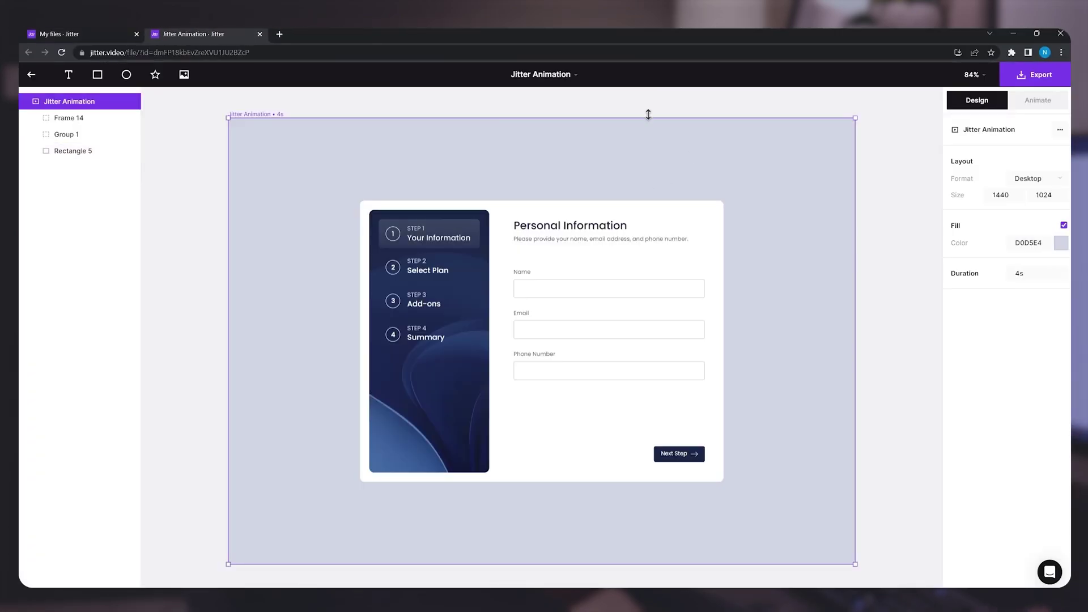
Inspect the imported Frame 14, Rectangle 5 and Frame 15 layers, undoing a stray move, then reselect the root frame.
{"action": "left_click", "coordinate": [712, 242]}
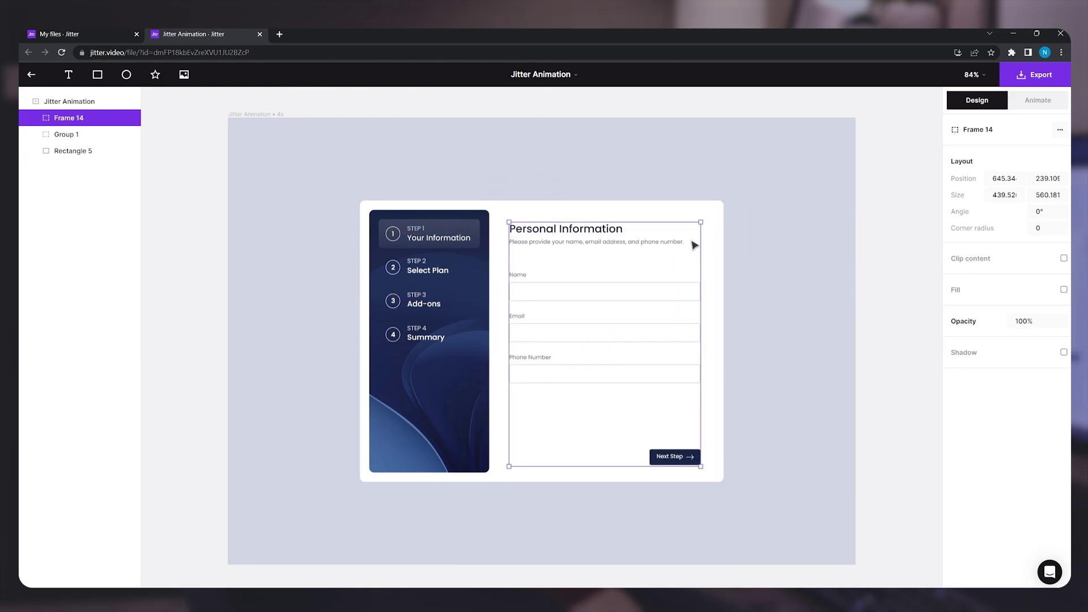
{"action": "left_click_drag", "start_coordinate": [467, 265], "coordinate": [475, 279]}
{"action": "key", "text": "ctrl+z"}
{"action": "left_click", "coordinate": [564, 187]}
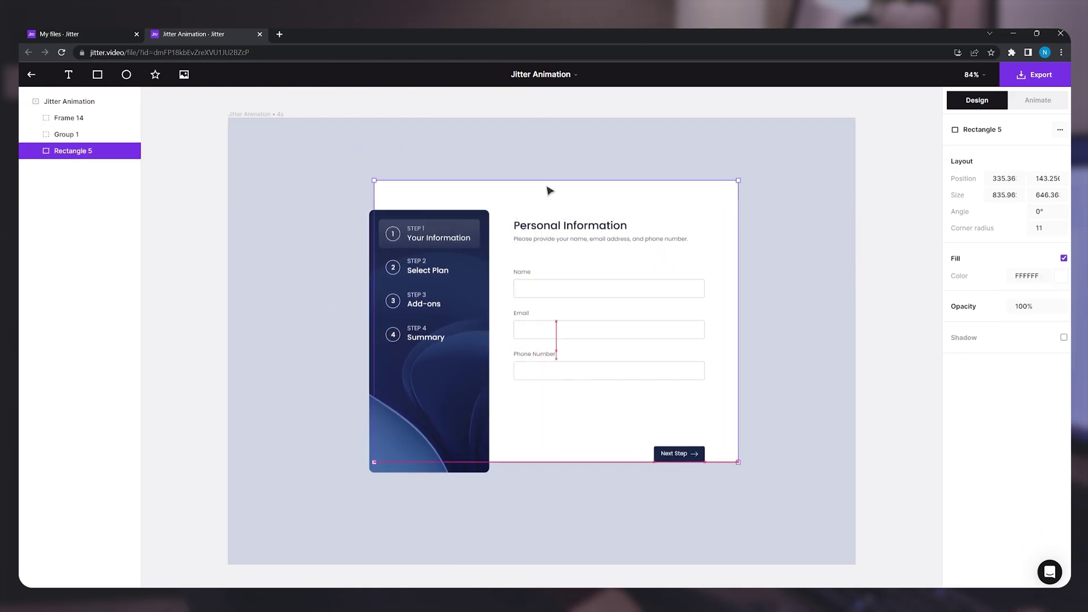
{"action": "double_click", "coordinate": [458, 238]}
{"action": "mouse_move", "coordinate": [458, 237]}
{"action": "left_mouse_down"}
{"action": "mouse_move", "coordinate": [423, 221]}
{"action": "mouse_move", "coordinate": [449, 239]}
{"action": "mouse_move", "coordinate": [399, 252]}
{"action": "mouse_move", "coordinate": [341, 230]}
{"action": "mouse_move", "coordinate": [447, 223]}
{"action": "left_mouse_up"}
{"action": "double_click", "coordinate": [442, 245]}
{"action": "left_click", "coordinate": [878, 166]}
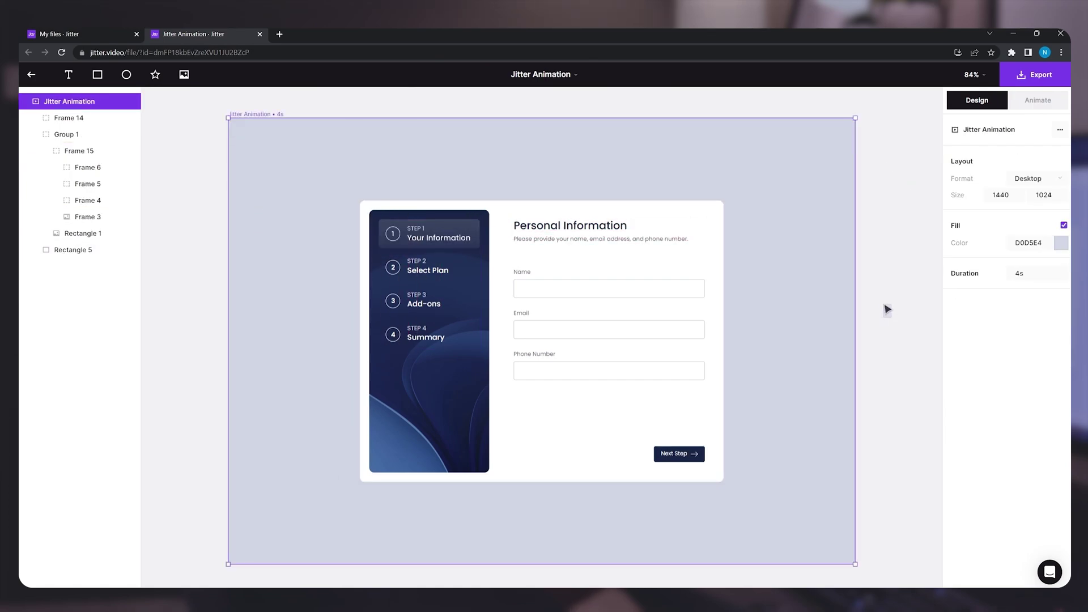
Group Frame 14, Group 1 and Rectangle 5 with Ctrl+G and rename the group Full-Form.
{"action": "left_click", "coordinate": [1038, 100]}
{"action": "left_click", "coordinate": [69, 101]}
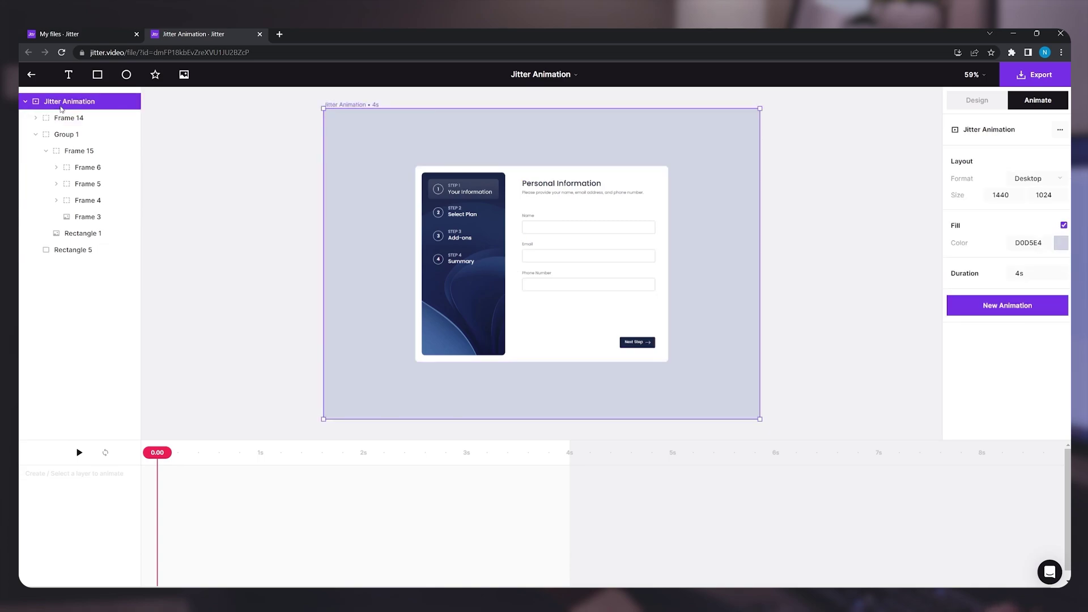
{"action": "left_click", "coordinate": [517, 177]}
{"action": "left_click", "coordinate": [62, 117]}
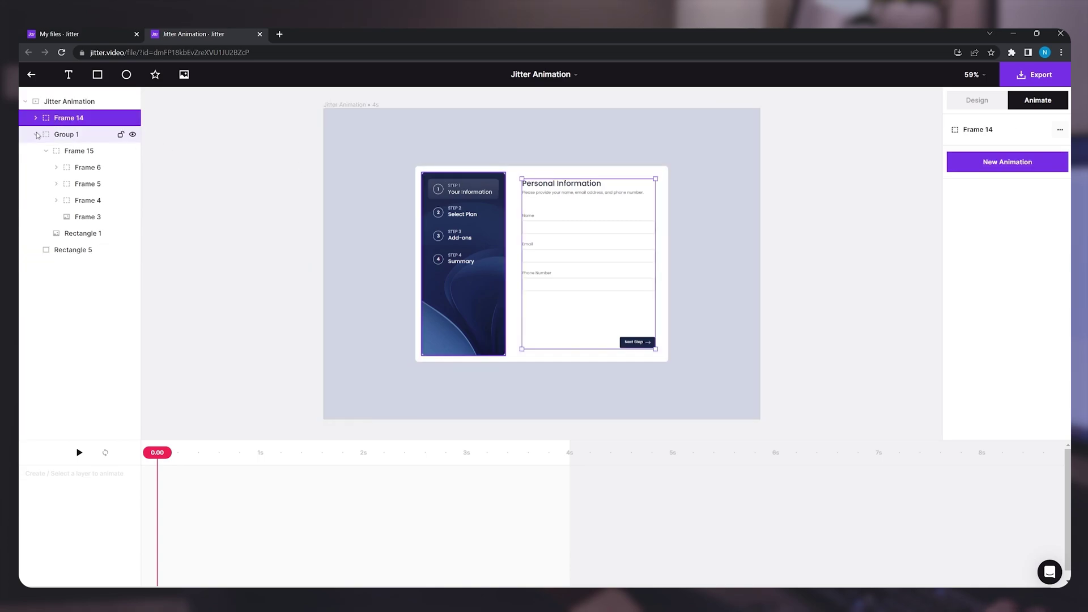
{"action": "left_click", "coordinate": [63, 151]}
{"action": "left_click", "coordinate": [68, 117], "text": "shift"}
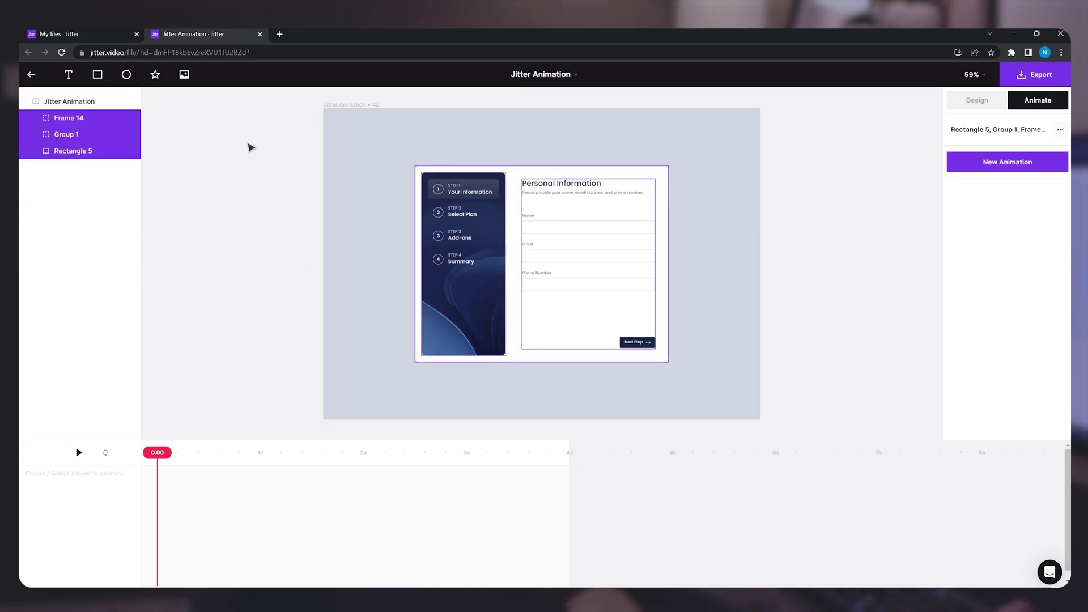
{"action": "key", "text": "ctrl+g"}
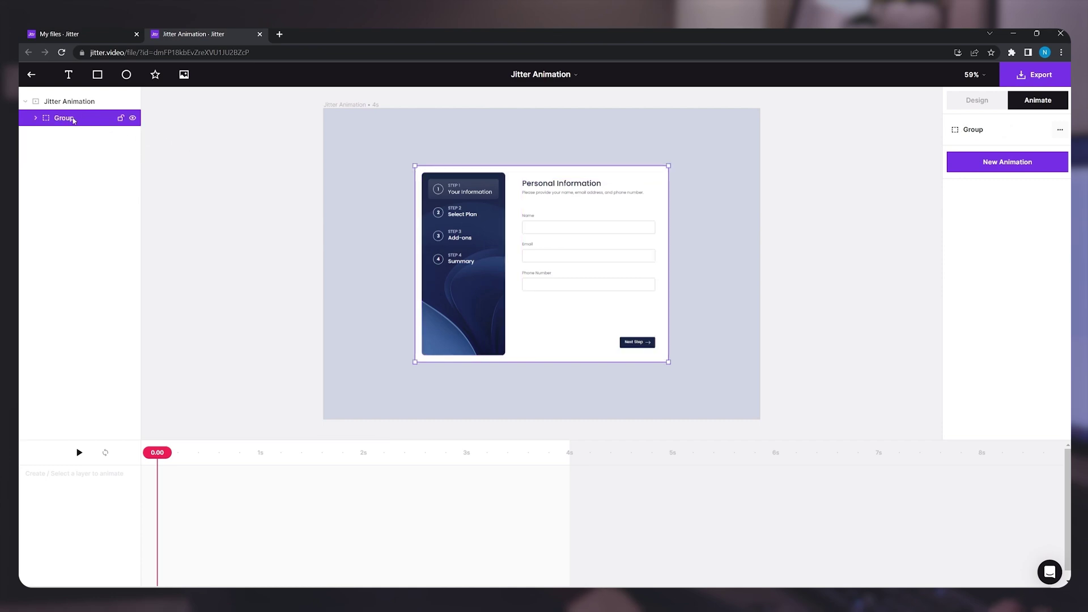
{"action": "right_click", "coordinate": [73, 120]}
{"action": "left_click", "coordinate": [99, 234]}
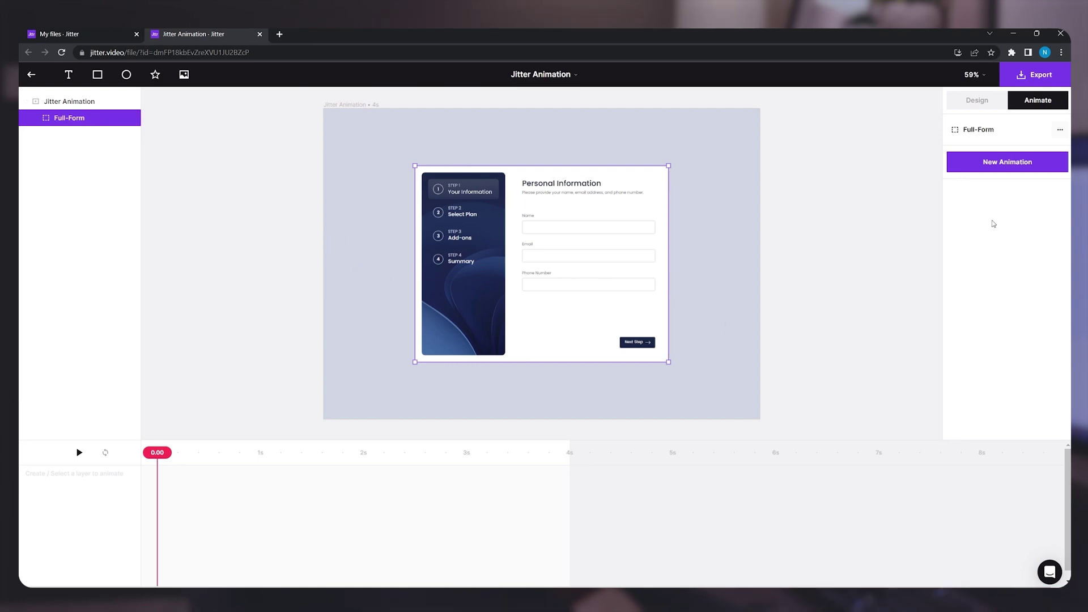
Add a Slide in animation to Full-Form, sliding upward by 250.
{"action": "left_click", "coordinate": [1011, 165]}
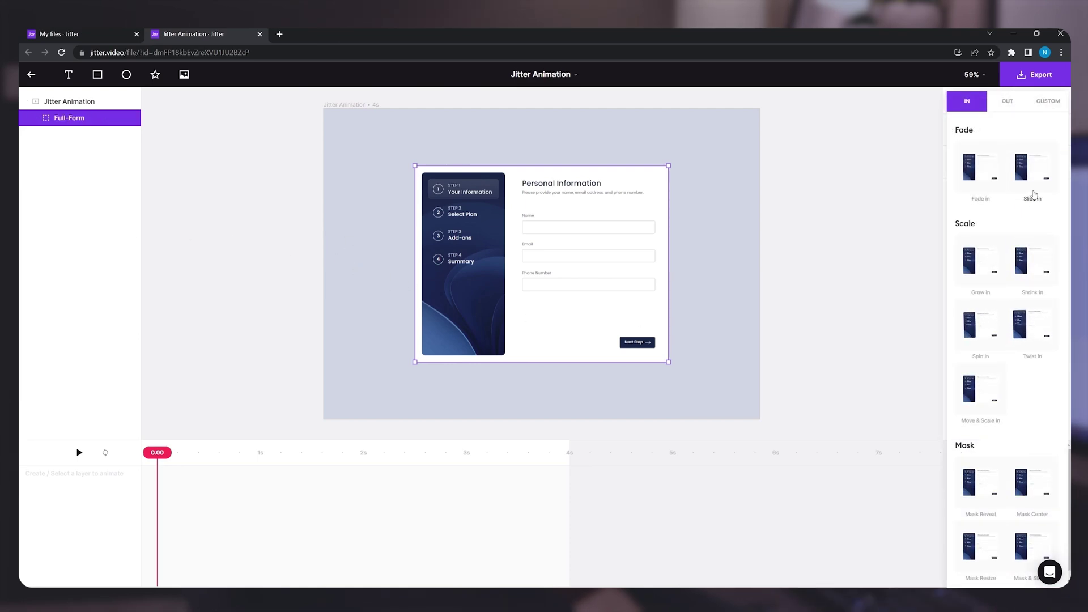
{"action": "left_click", "coordinate": [1034, 195]}
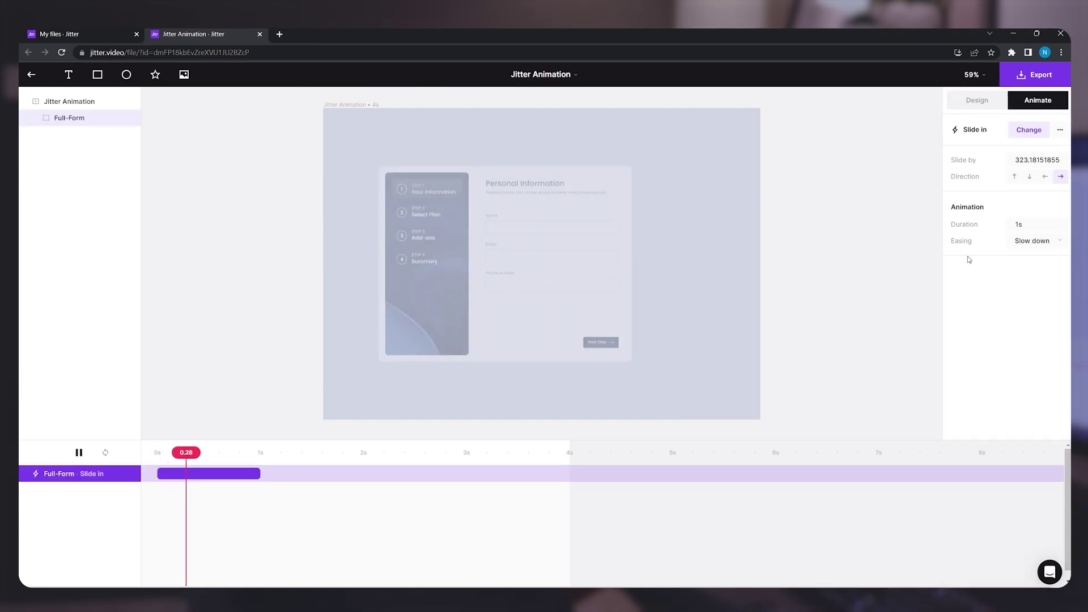
{"action": "left_click", "coordinate": [1015, 177]}
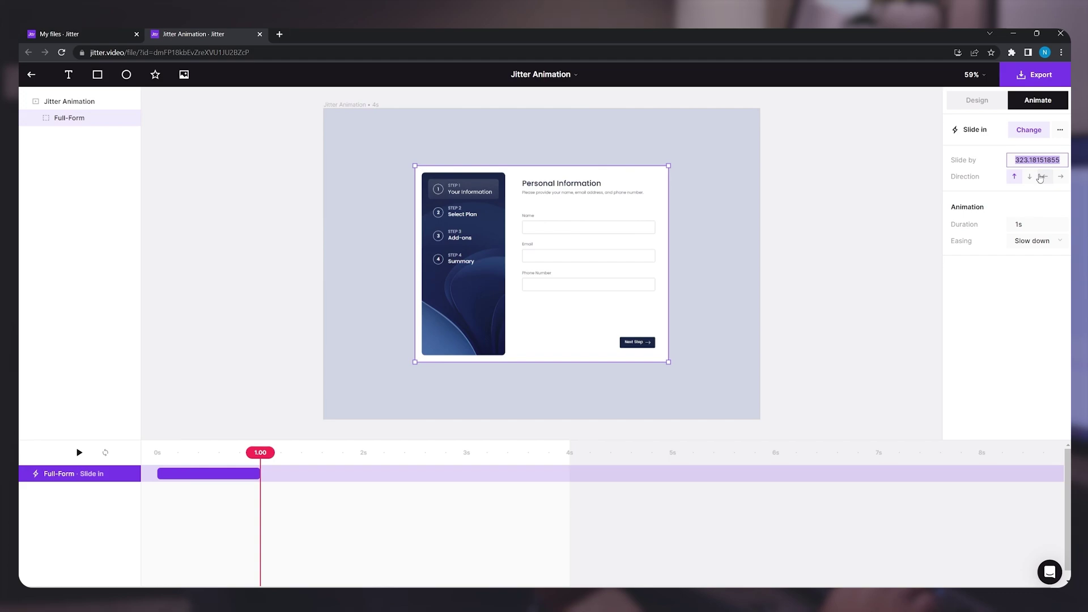
{"action": "left_click", "coordinate": [1027, 225]}
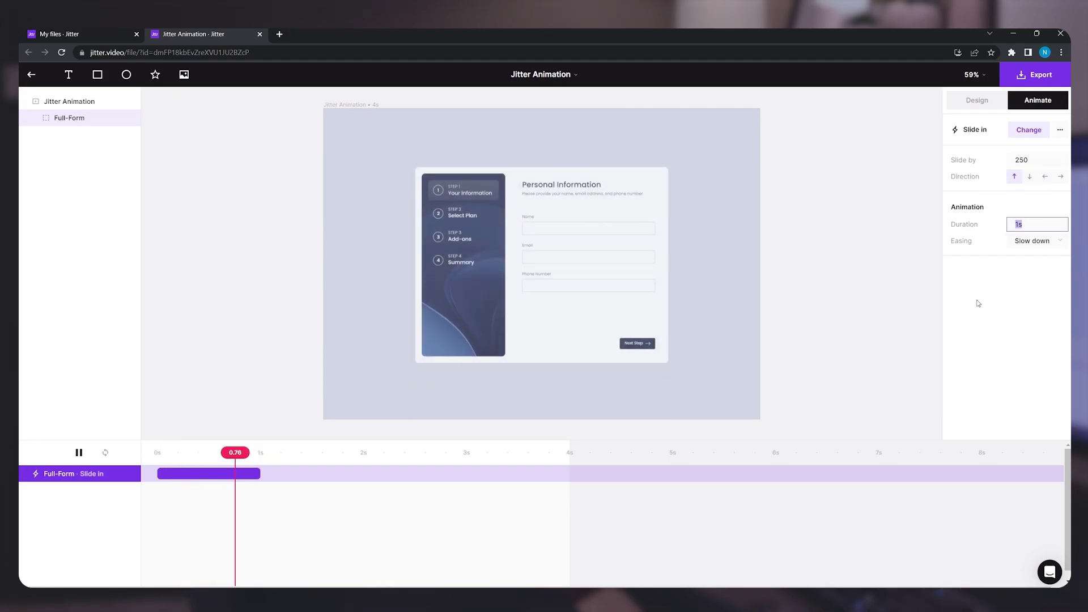
Rewind the timeline and play the Full-Form slide-in preview.
{"action": "left_click", "coordinate": [897, 354]}
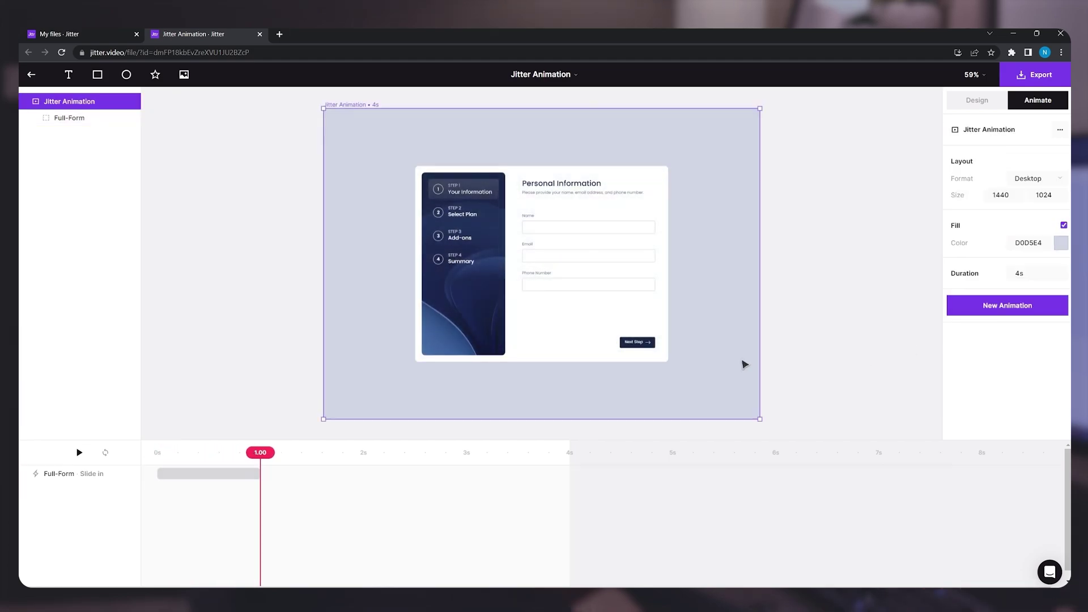
{"action": "left_click", "coordinate": [622, 331]}
{"action": "left_click_drag", "start_coordinate": [247, 467], "coordinate": [177, 463]}
{"action": "key", "text": "space"}
Try Accelerate easing on the Full-Form slide-in.
{"action": "left_click", "coordinate": [244, 473]}
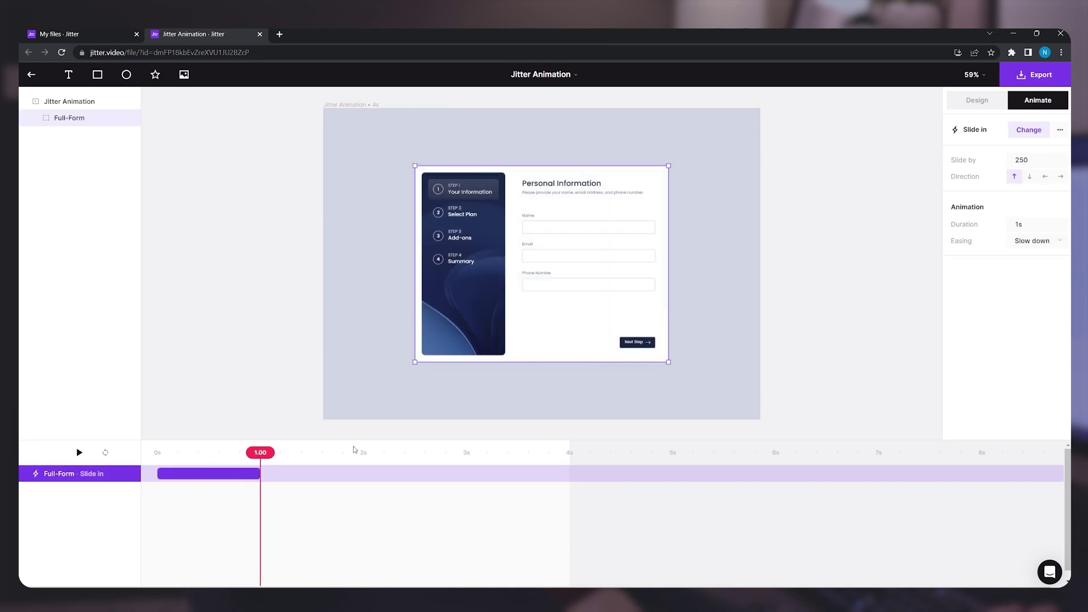
{"action": "left_click", "coordinate": [1049, 245]}
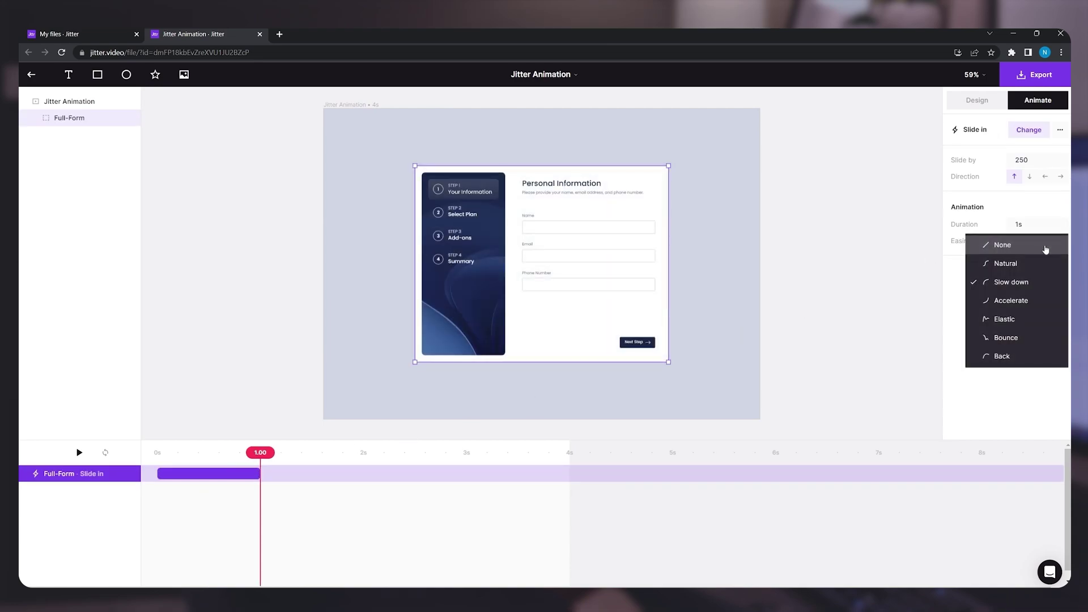
{"action": "left_click", "coordinate": [1011, 300]}
{"action": "left_click", "coordinate": [159, 452]}
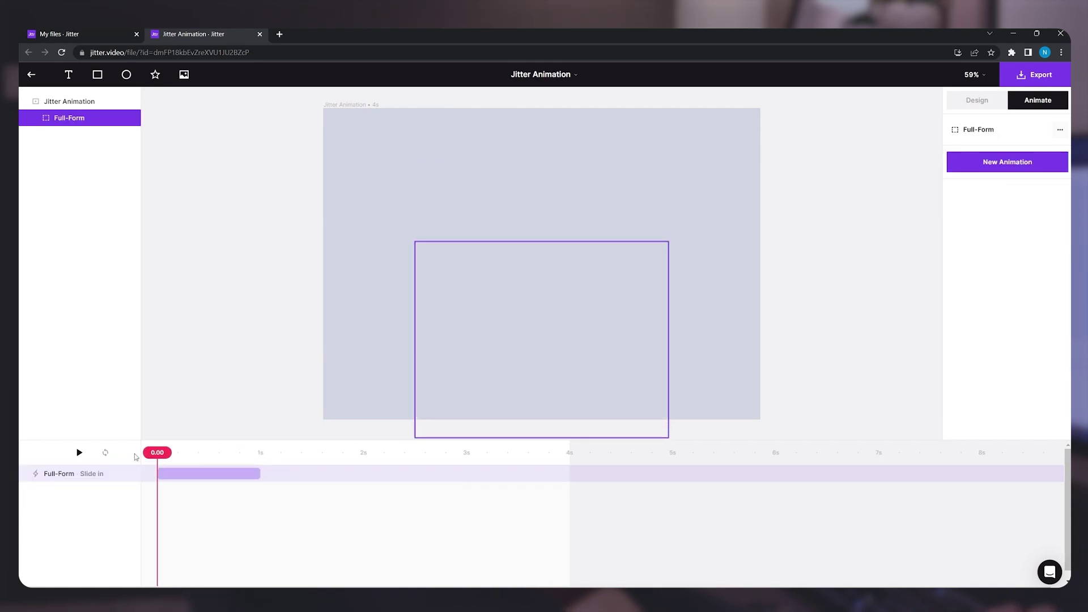
Switch the slide-in easing to Bounce and replay it from the start.
{"action": "left_click", "coordinate": [182, 476]}
{"action": "left_click", "coordinate": [1042, 241]}
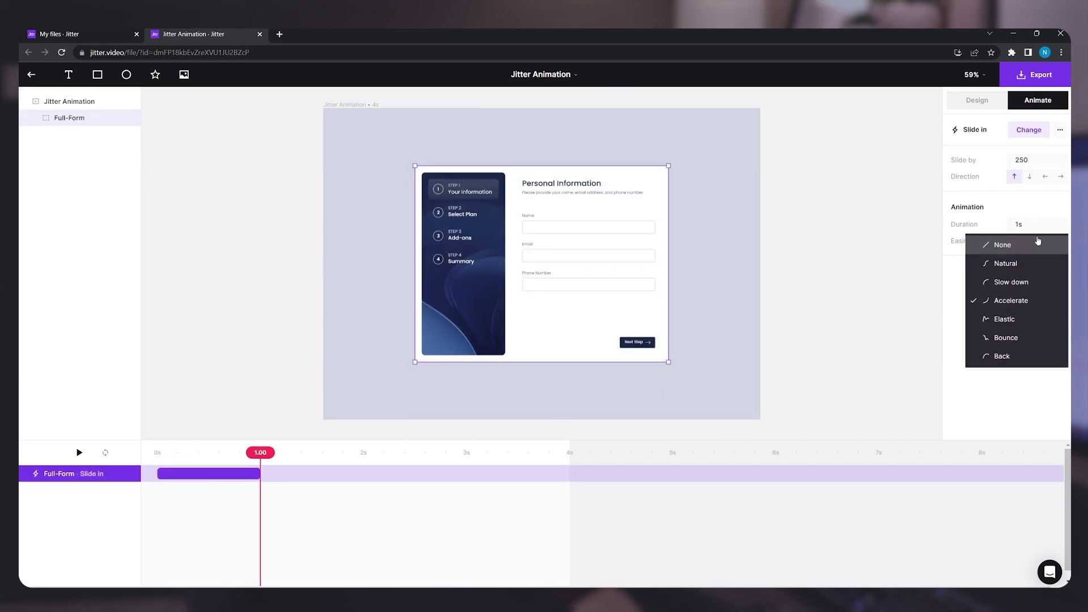
{"action": "left_click", "coordinate": [1006, 337]}
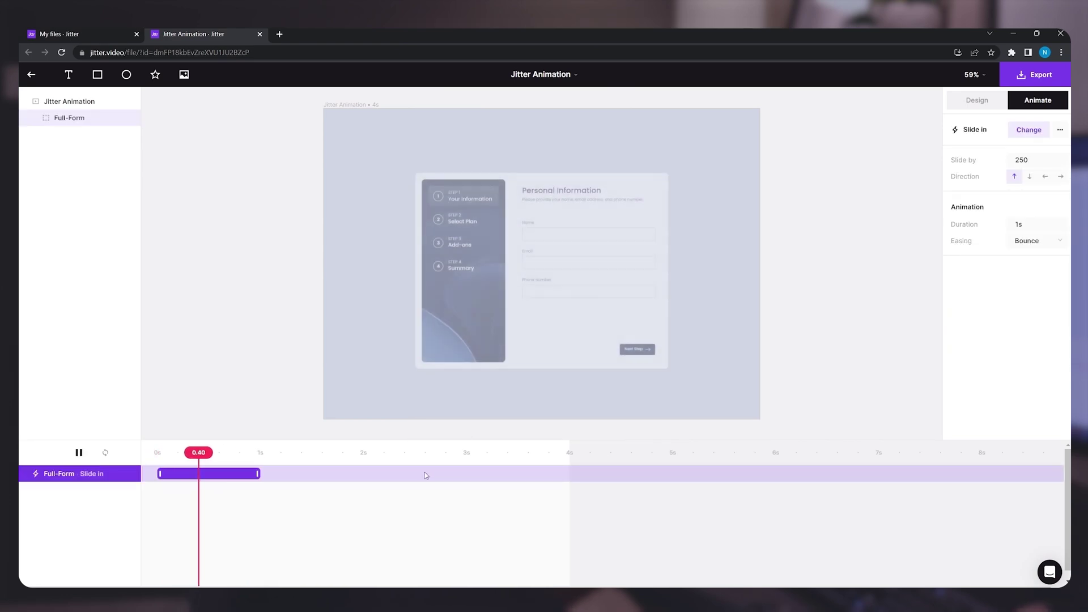
{"action": "left_click", "coordinate": [158, 451]}
{"action": "left_click", "coordinate": [79, 452]}
Set the easing to Natural, then replay and scrub the timeline to check the motion.
{"action": "left_click", "coordinate": [206, 479]}
{"action": "left_click", "coordinate": [1042, 241]}
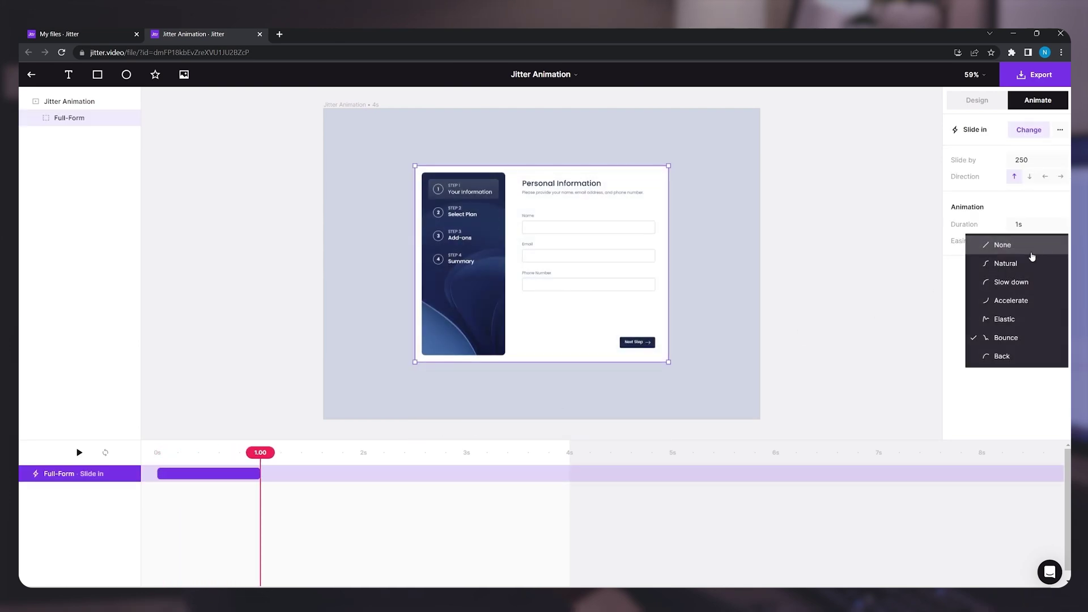
{"action": "left_click", "coordinate": [1023, 266]}
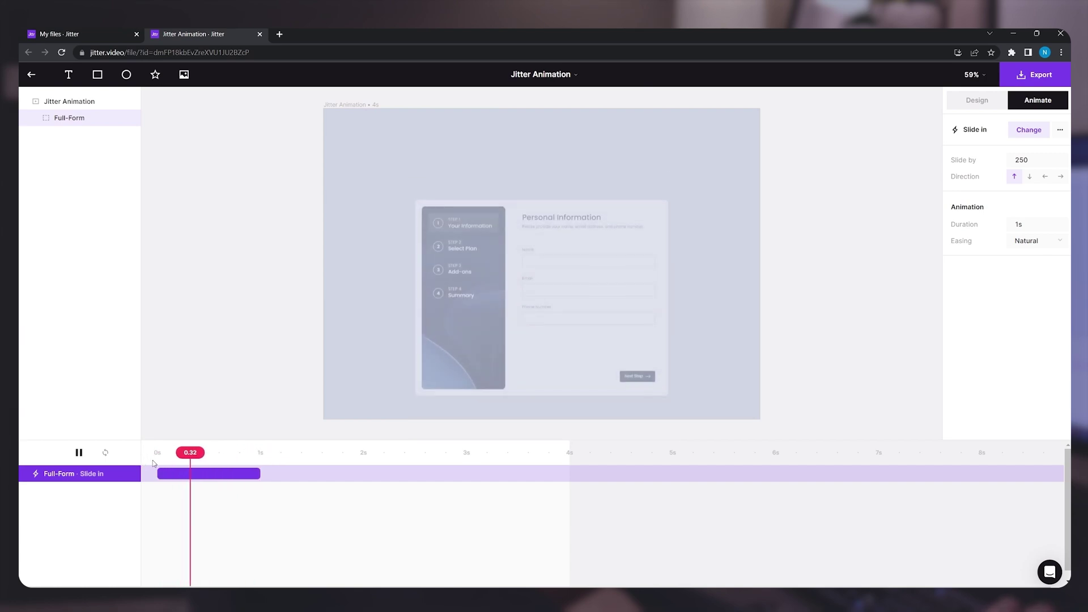
{"action": "left_click", "coordinate": [231, 464]}
{"action": "left_click", "coordinate": [105, 453]}
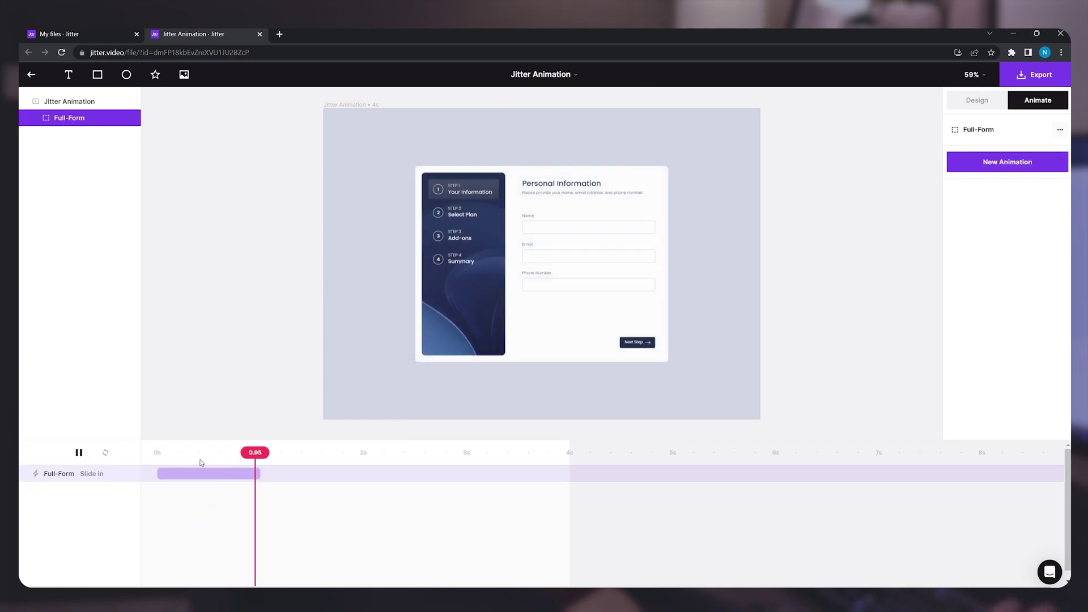
{"action": "left_click_drag", "start_coordinate": [182, 453], "coordinate": [206, 455]}
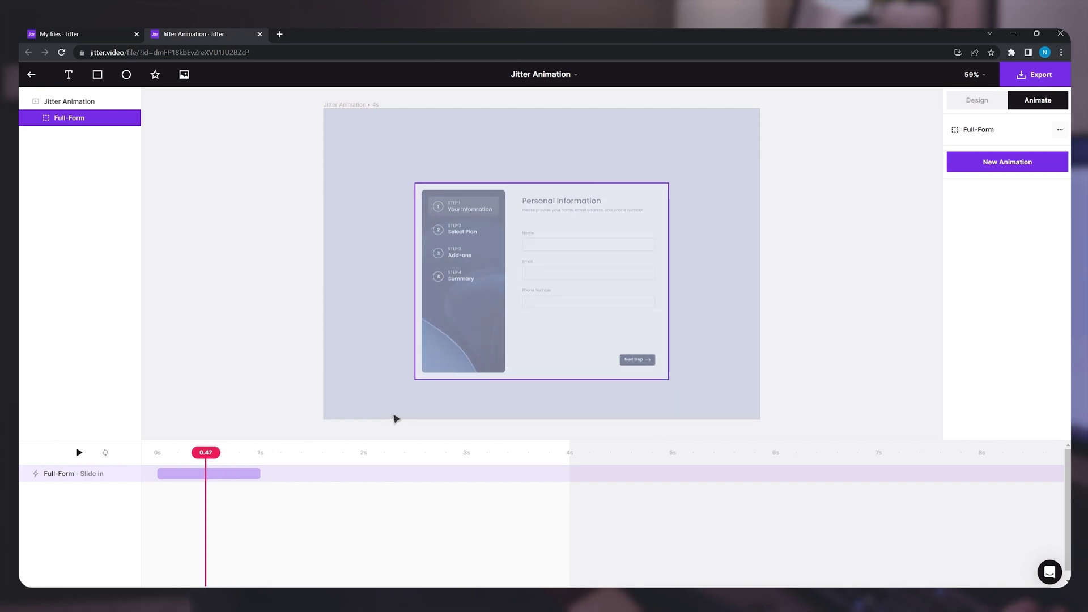
Split the form's Slide in into separate Opacity and Move actions and shorten the fade to about 0.33 s.
{"action": "left_click", "coordinate": [201, 480]}
{"action": "right_click", "coordinate": [203, 481]}
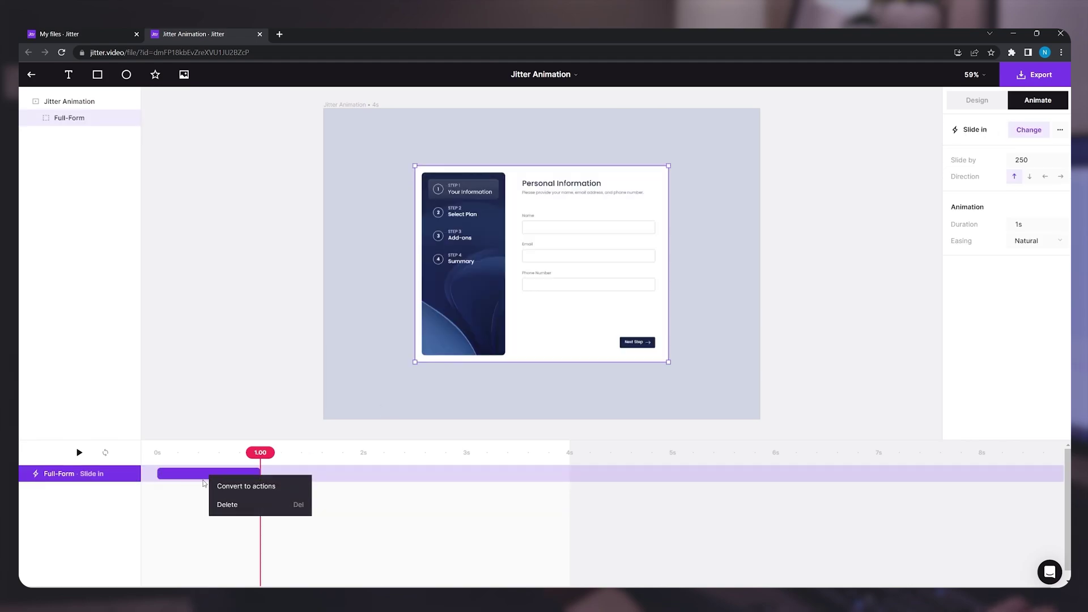
{"action": "left_click", "coordinate": [235, 487]}
{"action": "left_click", "coordinate": [224, 491]}
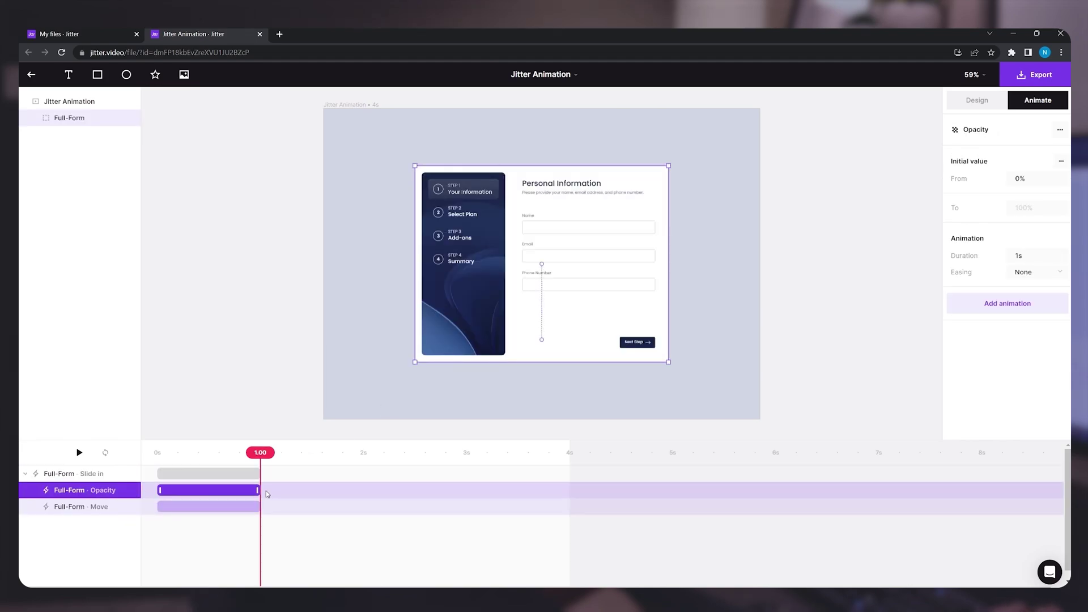
{"action": "left_click_drag", "start_coordinate": [257, 491], "coordinate": [191, 491]}
Lengthen the form's fade-in to 1.5 seconds and preview the form fading and sliding in.
{"action": "left_click", "coordinate": [212, 504]}
{"action": "mouse_move", "coordinate": [246, 462]}
{"action": "left_mouse_down"}
{"action": "mouse_move", "coordinate": [158, 463]}
{"action": "mouse_move", "coordinate": [256, 461]}
{"action": "left_mouse_up"}
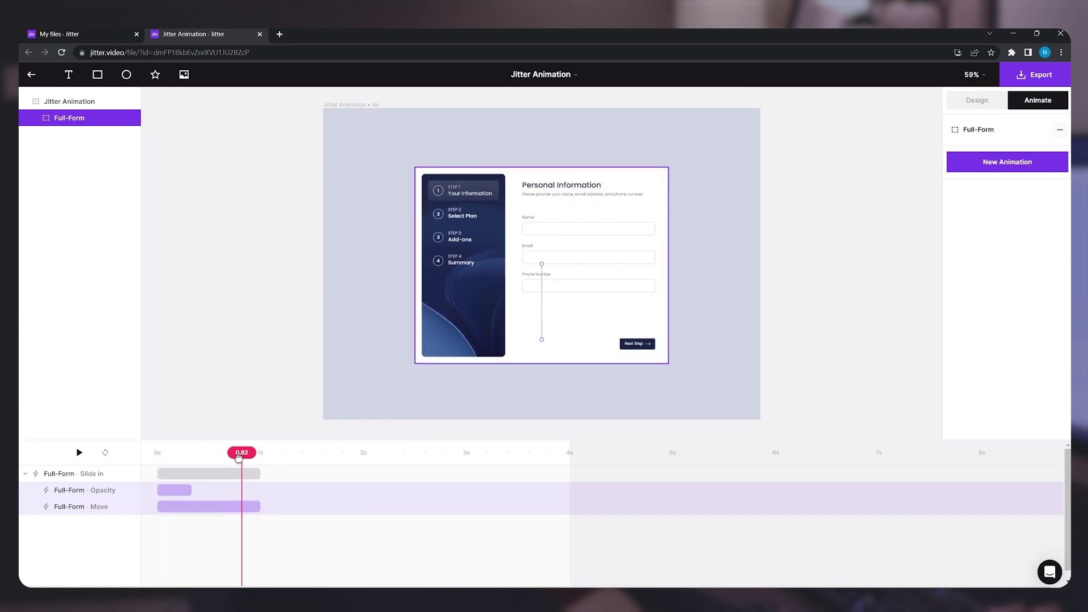
{"action": "left_click_drag", "start_coordinate": [236, 457], "coordinate": [199, 488]}
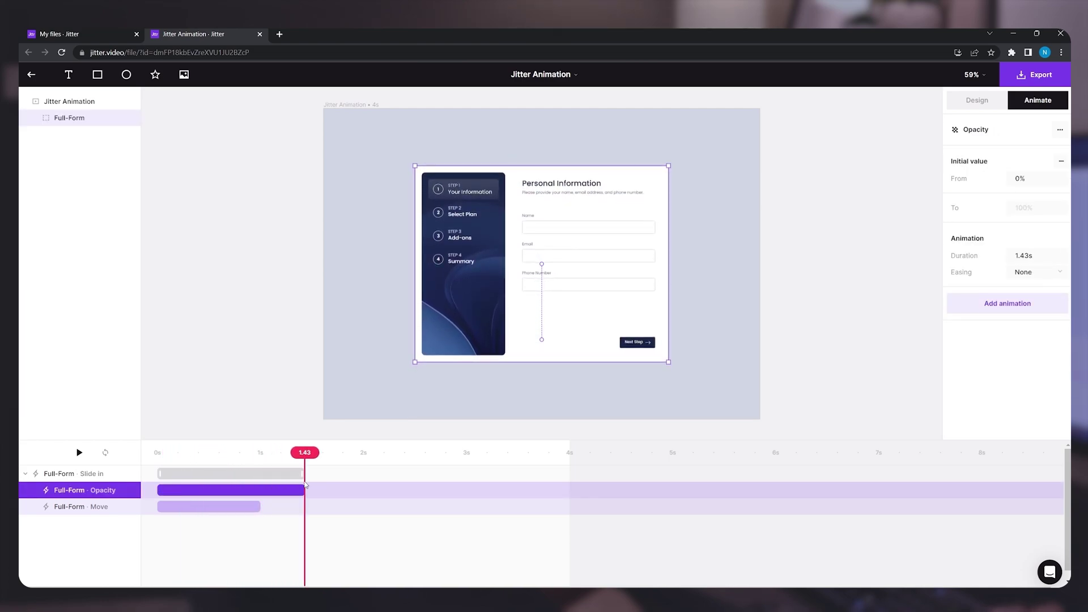
{"action": "left_click_drag", "start_coordinate": [305, 485], "coordinate": [191, 491]}
{"action": "left_click_drag", "start_coordinate": [218, 455], "coordinate": [187, 453]}
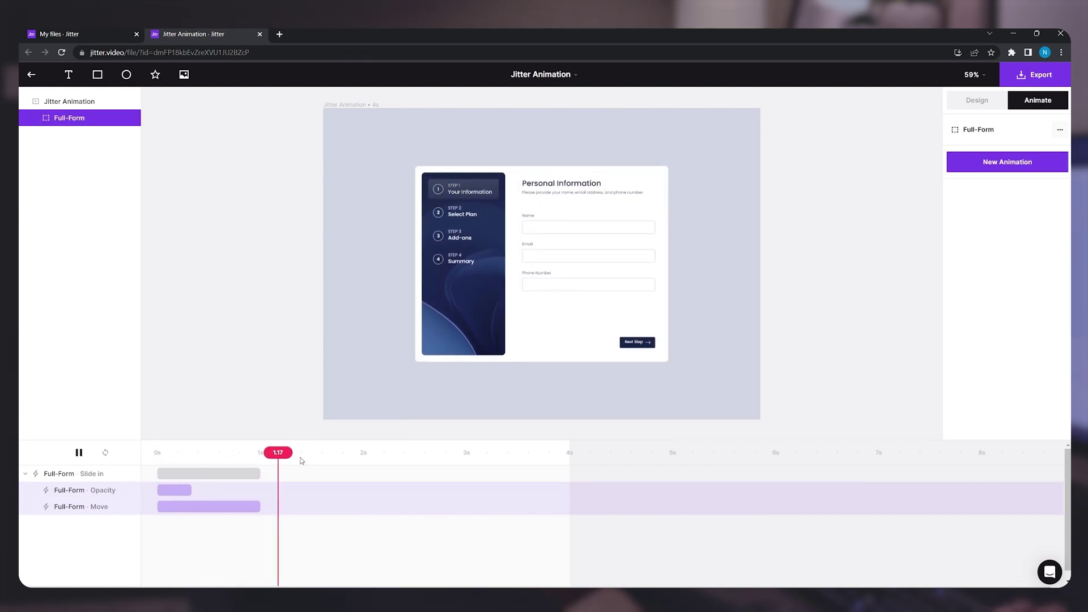
{"action": "left_click_drag", "start_coordinate": [280, 453], "coordinate": [211, 448]}
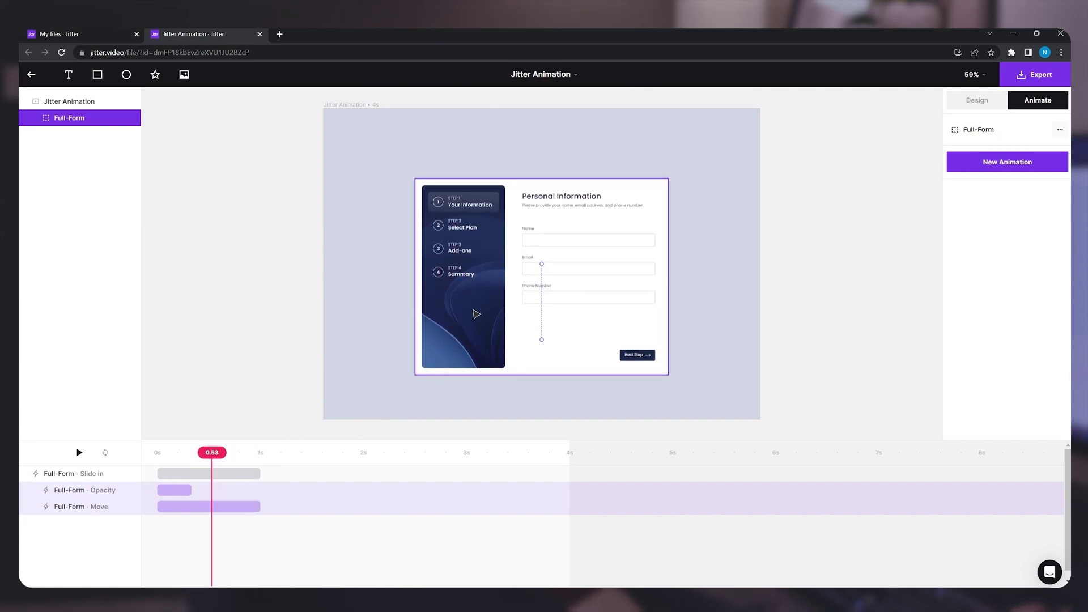
Apply the Move & Scale in preset to the dark left panel, Group 1.
{"action": "double_click", "coordinate": [480, 327]}
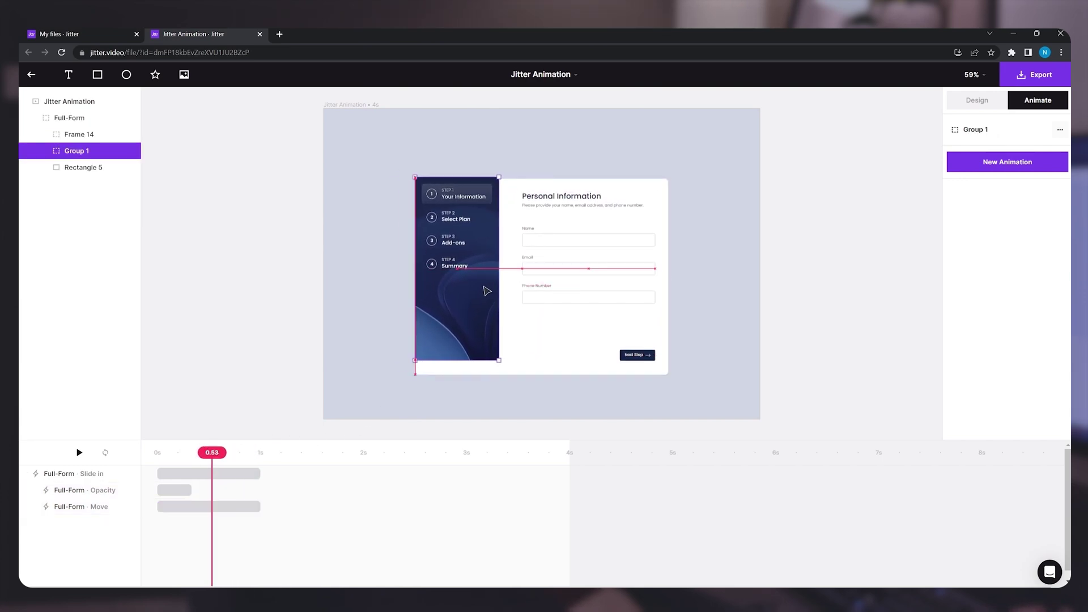
{"action": "left_click", "coordinate": [1001, 164]}
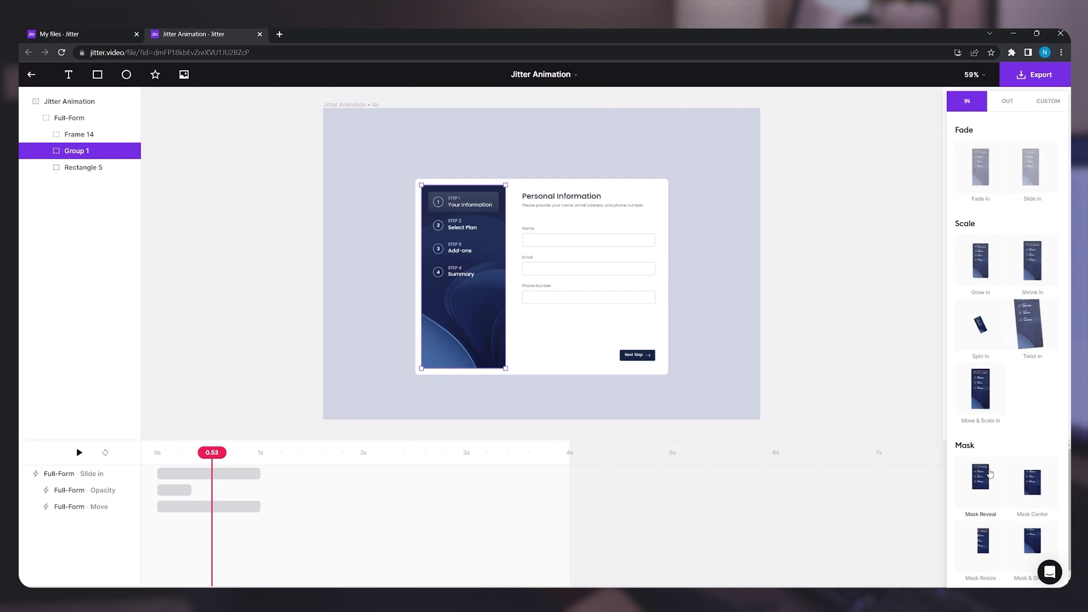
{"action": "left_click", "coordinate": [990, 411]}
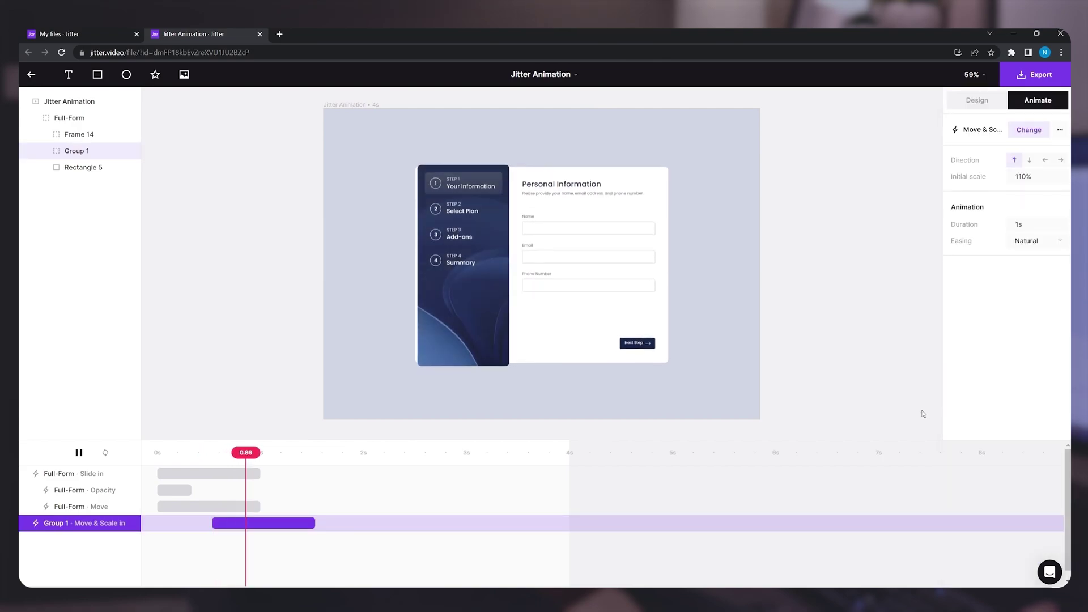
{"action": "left_click_drag", "start_coordinate": [301, 452], "coordinate": [265, 442]}
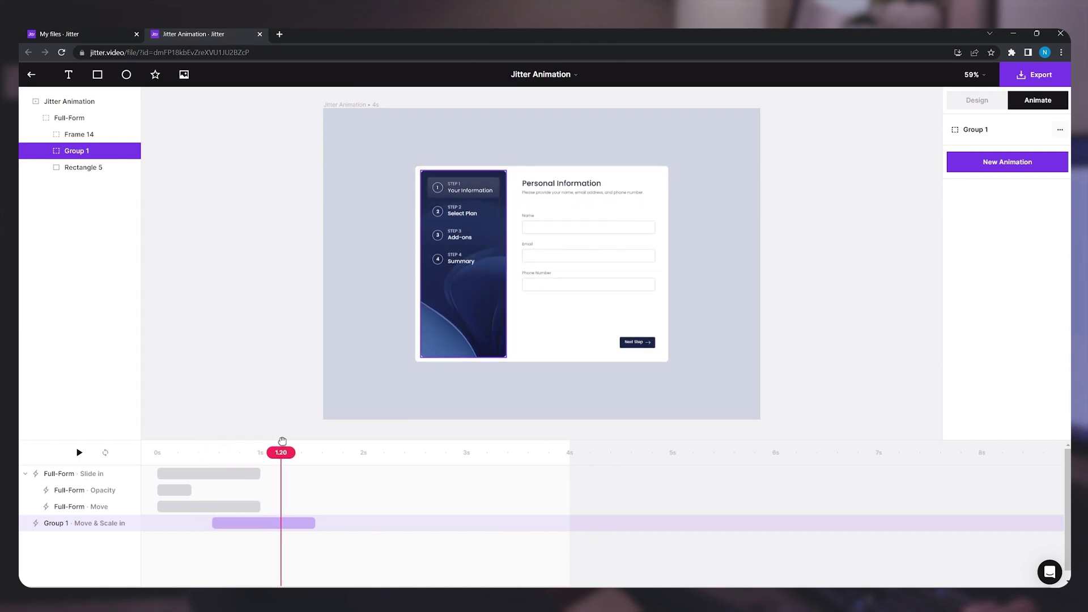
Set the panel's initial scale to 105% and check the subtler scale-in.
{"action": "left_click", "coordinate": [303, 525]}
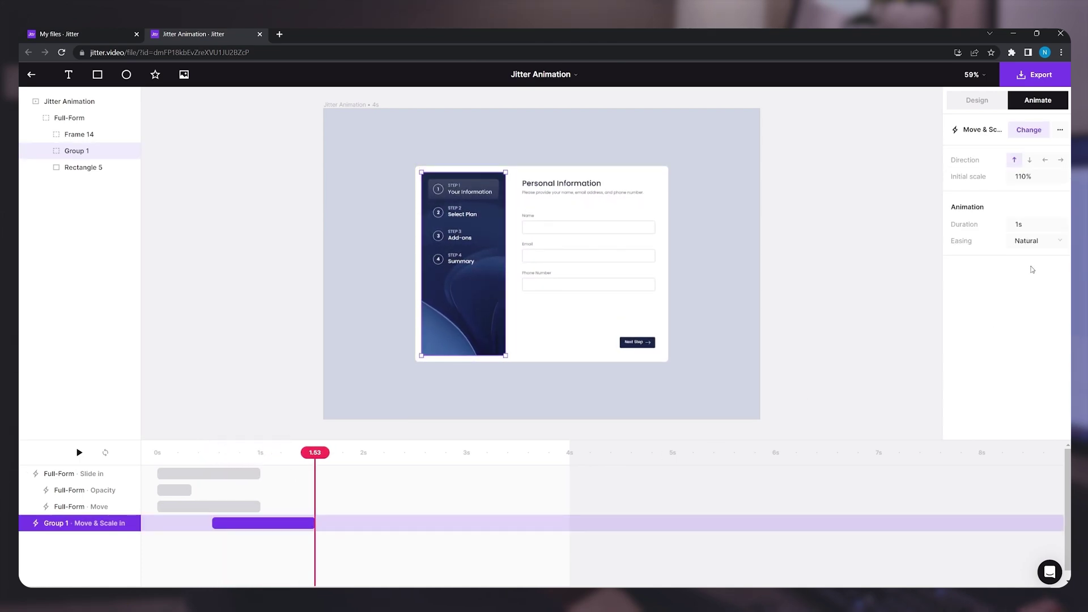
{"action": "type", "text": "10"}
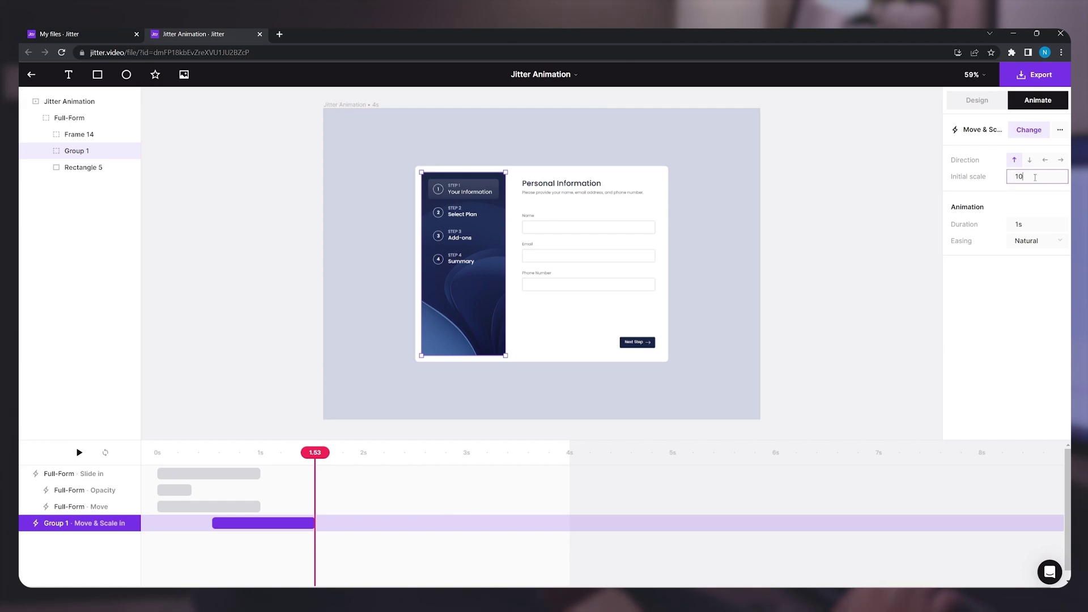
{"action": "type", "text": "5"}
{"action": "key", "text": "Return"}
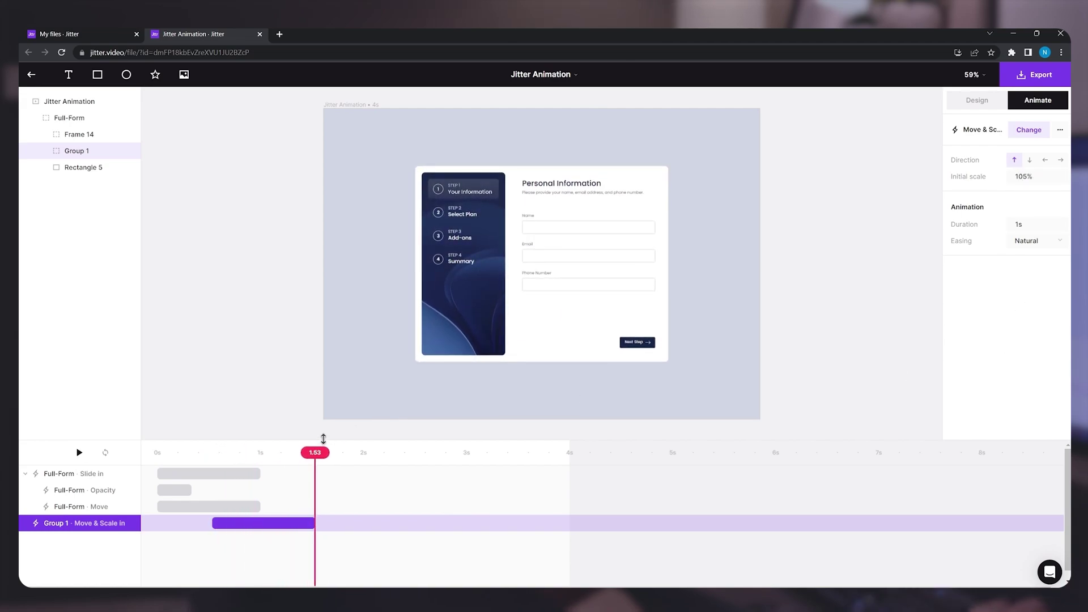
{"action": "mouse_move", "coordinate": [251, 453]}
{"action": "left_mouse_down"}
{"action": "mouse_move", "coordinate": [204, 452]}
{"action": "mouse_move", "coordinate": [238, 454]}
{"action": "left_mouse_up"}
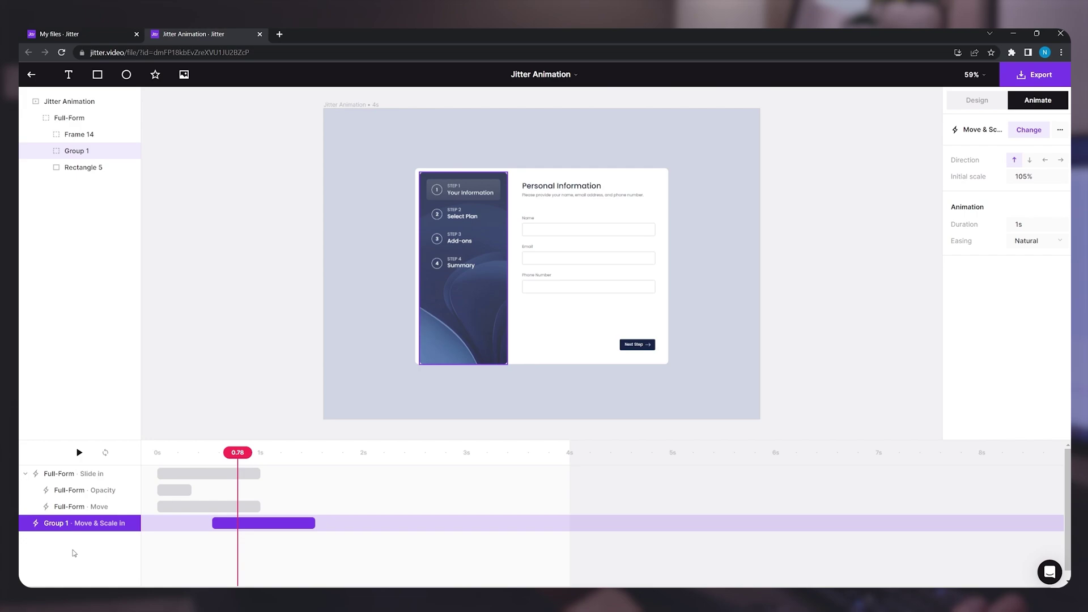
Split the panel's entrance into sub-actions, set the fade to 0.35 s and start a 0.82 s scale earlier.
{"action": "right_click", "coordinate": [74, 524]}
{"action": "left_click", "coordinate": [107, 538]}
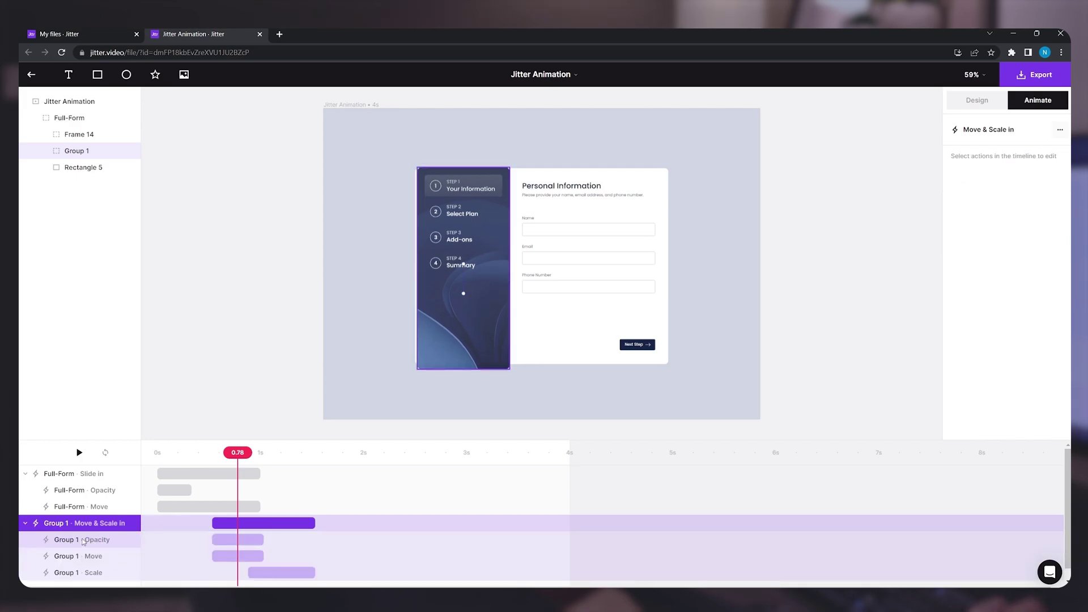
{"action": "left_click_drag", "start_coordinate": [262, 540], "coordinate": [233, 537]}
{"action": "mouse_move", "coordinate": [234, 452]}
{"action": "left_mouse_down"}
{"action": "mouse_move", "coordinate": [194, 452]}
{"action": "mouse_move", "coordinate": [282, 453]}
{"action": "mouse_move", "coordinate": [244, 452]}
{"action": "left_mouse_up"}
{"action": "left_click_drag", "start_coordinate": [230, 537], "coordinate": [267, 556]}
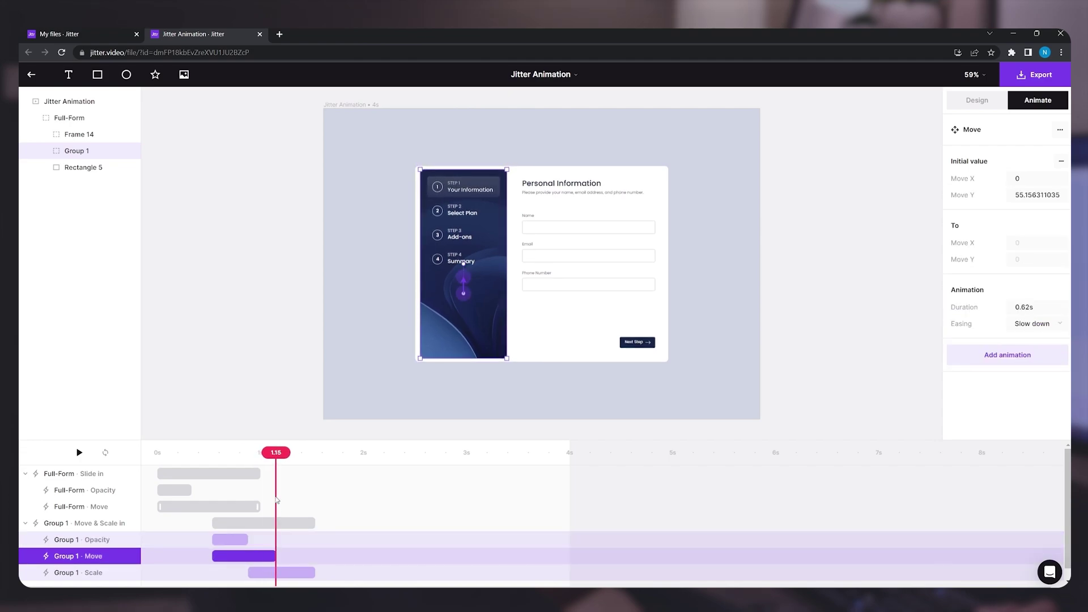
{"action": "mouse_move", "coordinate": [276, 452]}
{"action": "left_mouse_down"}
{"action": "mouse_move", "coordinate": [212, 452]}
{"action": "mouse_move", "coordinate": [301, 450]}
{"action": "mouse_move", "coordinate": [287, 452]}
{"action": "left_mouse_up"}
{"action": "left_click_drag", "start_coordinate": [248, 571], "coordinate": [231, 571]}
Preview the overlapping sub-actions and collapse the panel's and full form's animation sub-tracks.
{"action": "left_click_drag", "start_coordinate": [230, 453], "coordinate": [298, 449]}
{"action": "left_click", "coordinate": [25, 521]}
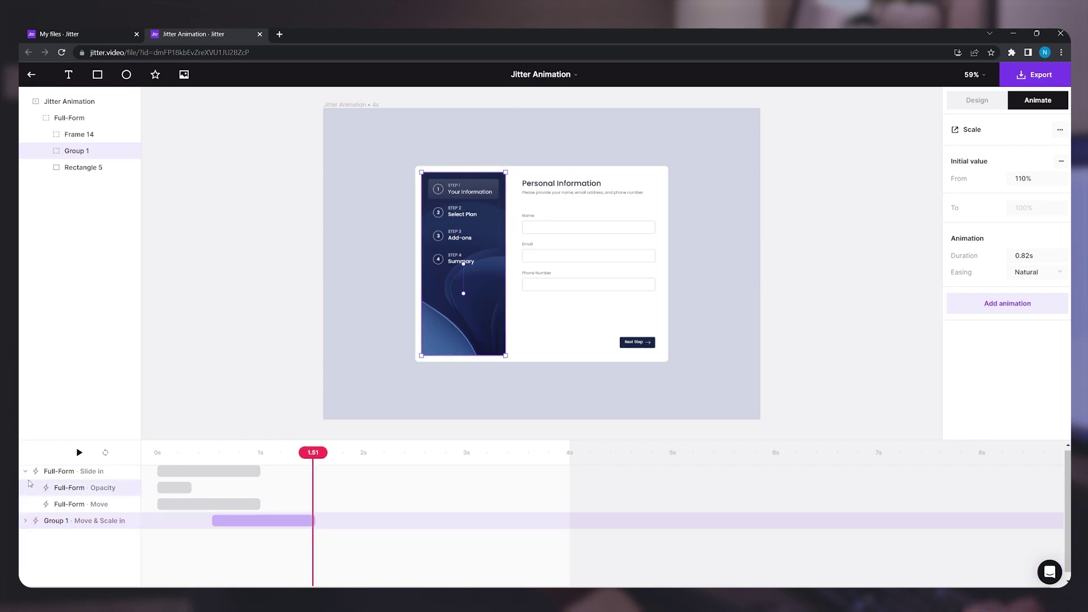
{"action": "left_click", "coordinate": [25, 471]}
Rename Group 1, Rectangle 5 and Frame 14 to Sidebar, Form Background and Form Details.
{"action": "double_click", "coordinate": [87, 150]}
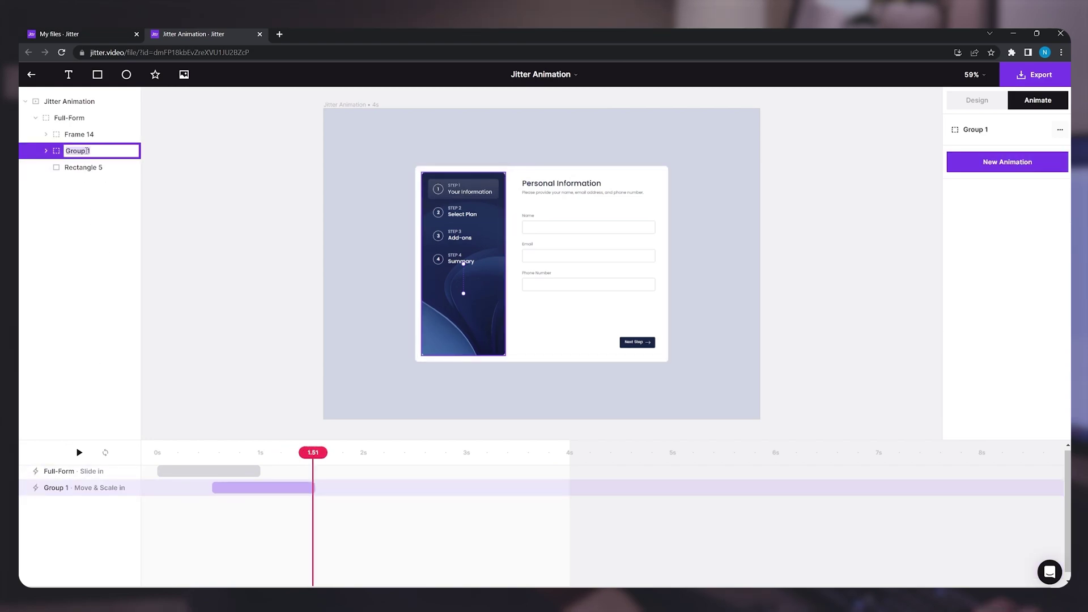
{"action": "type", "text": "Sidebar"}
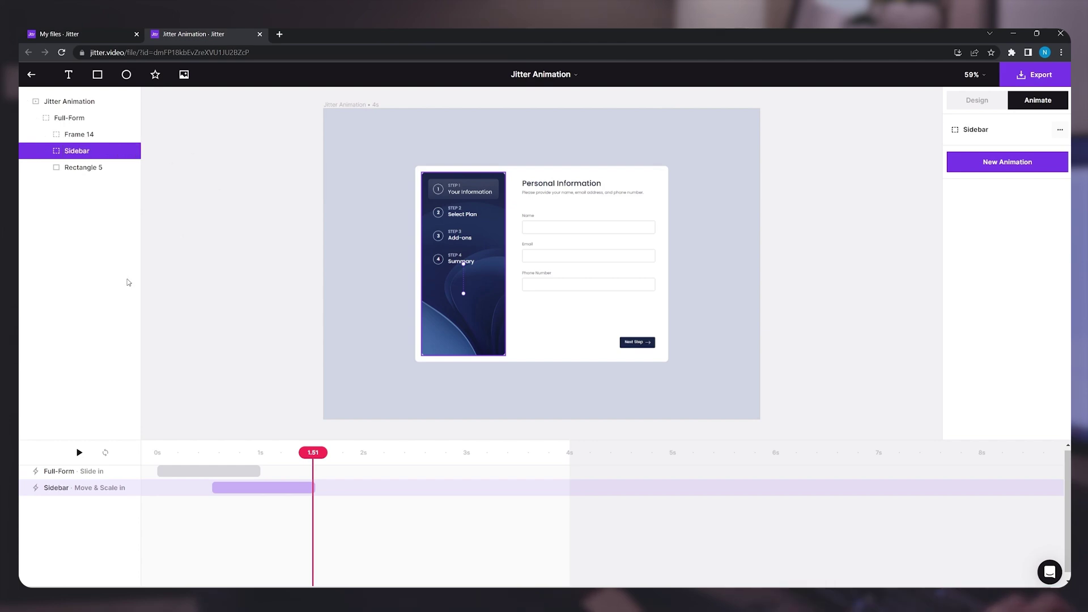
{"action": "left_click", "coordinate": [73, 171]}
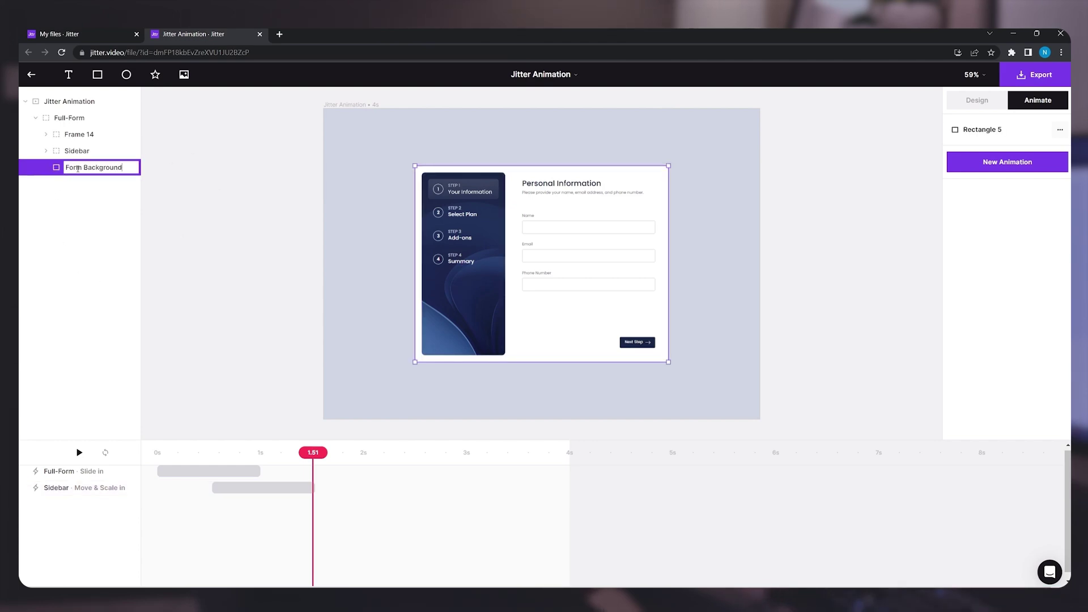
{"action": "left_click", "coordinate": [86, 135]}
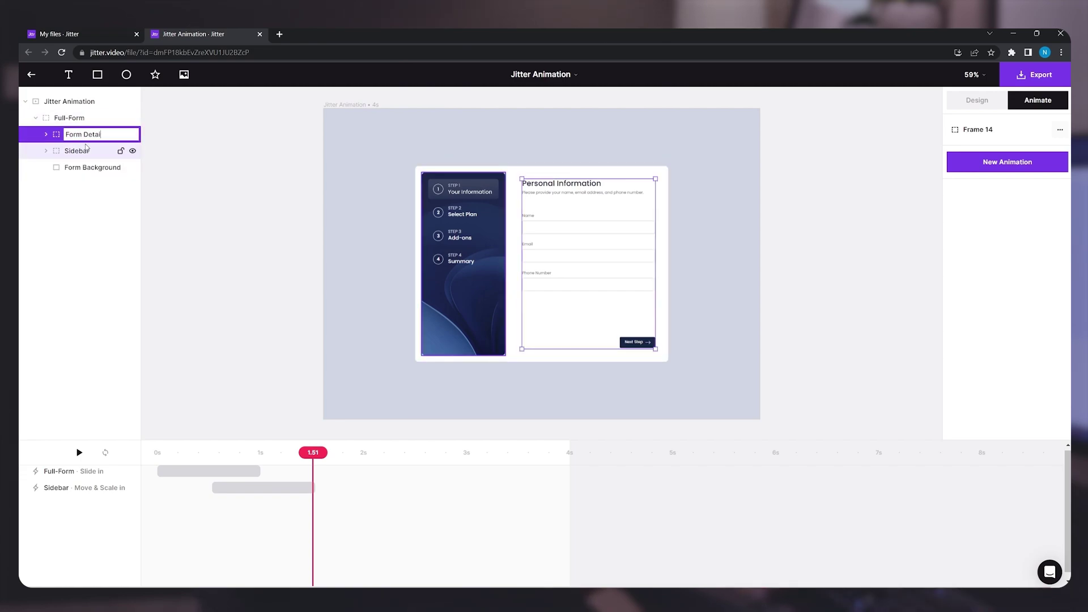
{"action": "left_click", "coordinate": [96, 492]}
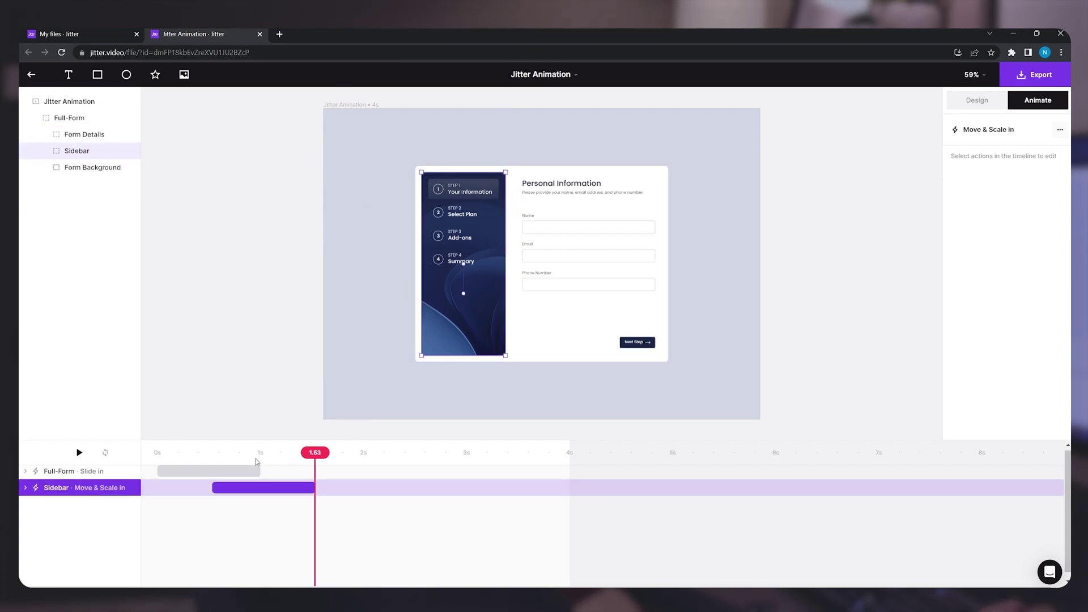
Expand Sidebar and Frame 15 to reveal the step cards and select Frame 3, the Step 1 card.
{"action": "mouse_move", "coordinate": [257, 460]}
{"action": "left_mouse_down"}
{"action": "mouse_move", "coordinate": [199, 453]}
{"action": "mouse_move", "coordinate": [255, 457]}
{"action": "left_mouse_up"}
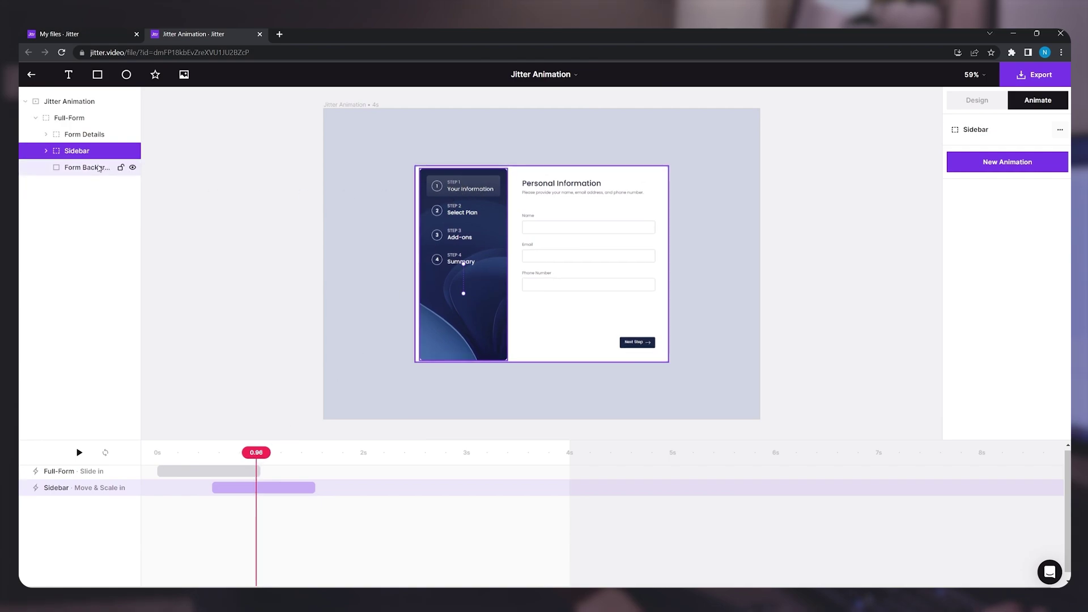
{"action": "left_click", "coordinate": [46, 151]}
{"action": "left_click", "coordinate": [85, 168]}
{"action": "left_click", "coordinate": [56, 168]}
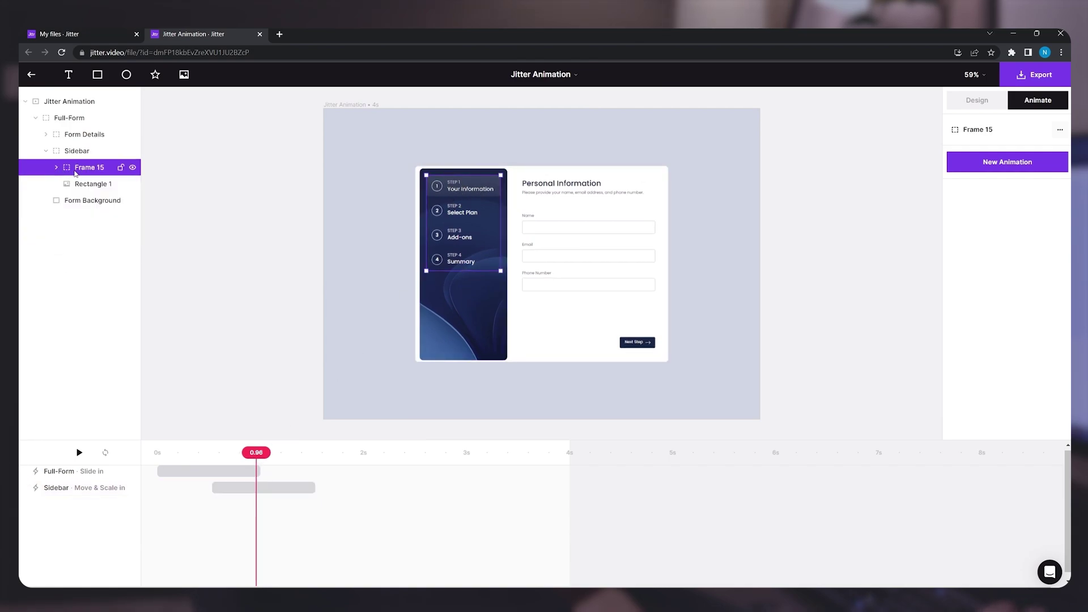
{"action": "left_click", "coordinate": [56, 168]}
{"action": "left_click", "coordinate": [95, 184]}
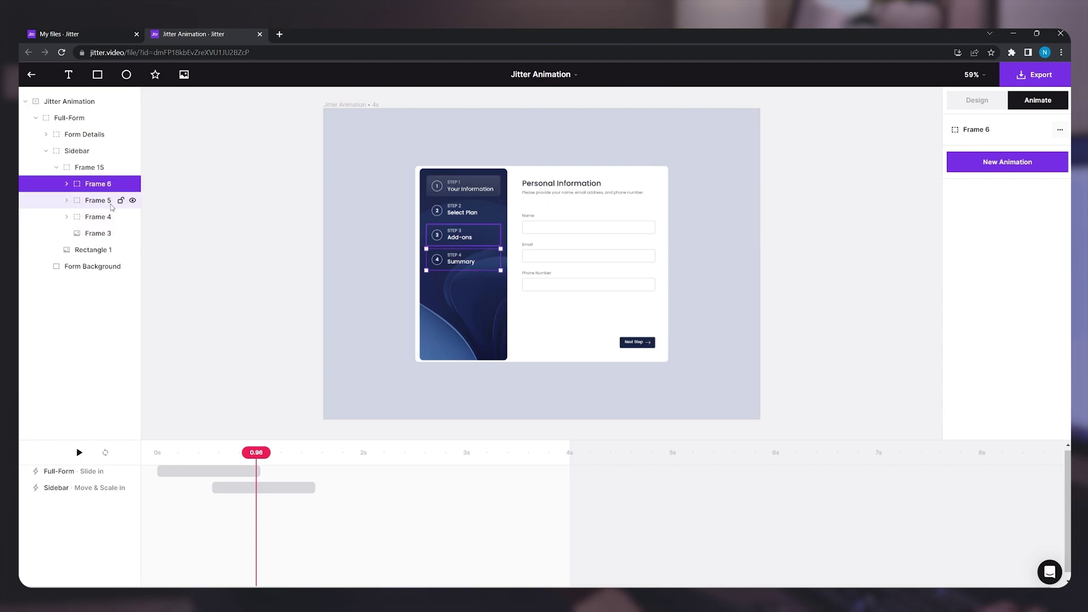
{"action": "left_click", "coordinate": [91, 233]}
{"action": "left_click", "coordinate": [96, 249]}
{"action": "left_click", "coordinate": [101, 232]}
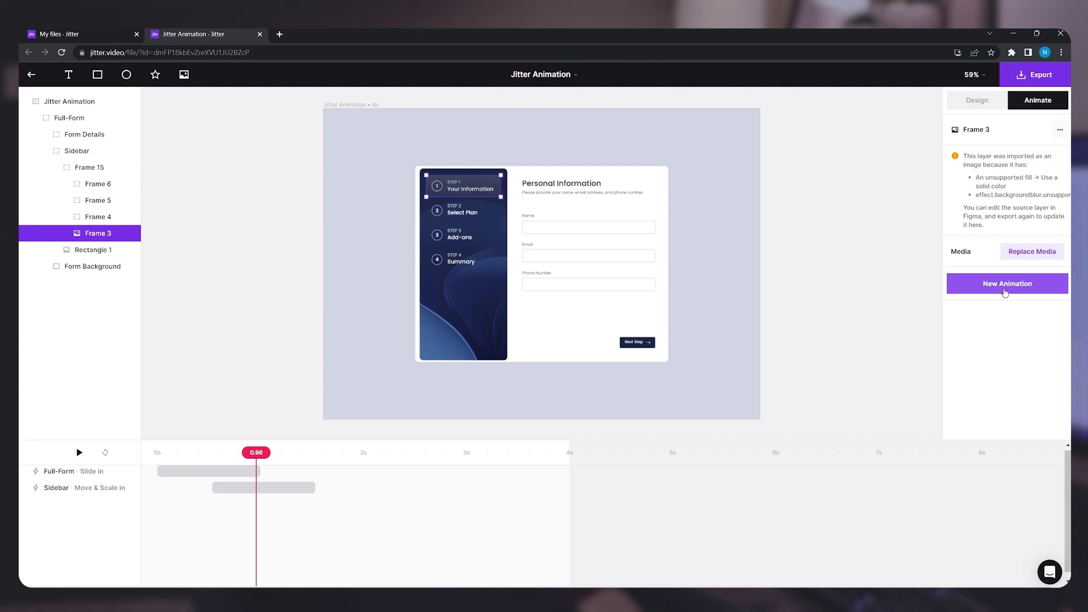
Undo an accidental move of the Step 1 card and select the Step 2 card, Frame 4.
{"action": "scroll", "coordinate": [499, 187], "scroll_direction": "up", "scroll_amount": 10}
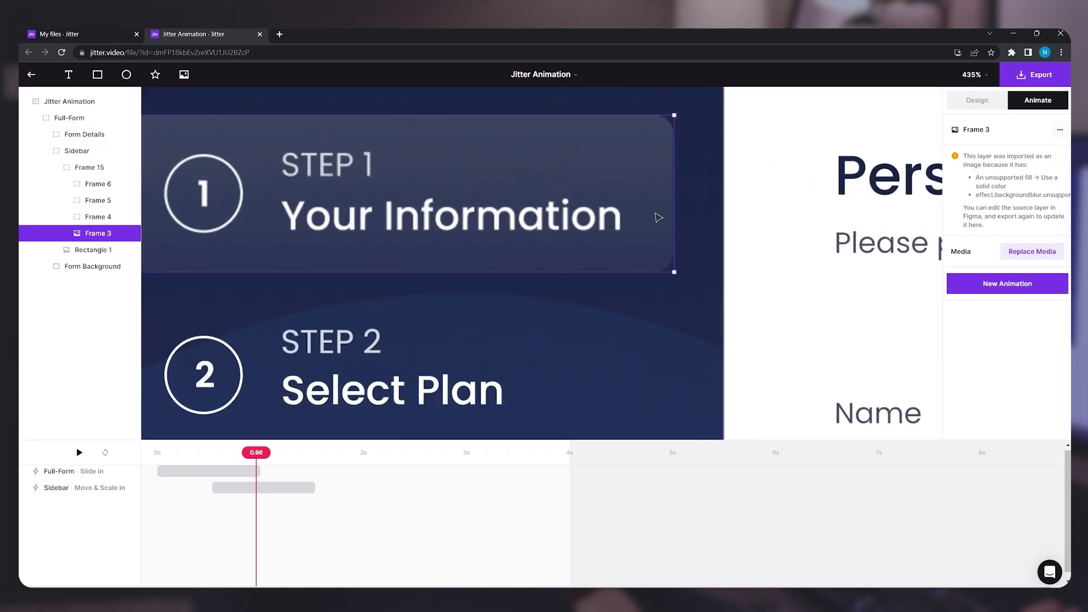
{"action": "left_click_drag", "start_coordinate": [660, 216], "coordinate": [673, 333]}
{"action": "key", "text": "ctrl+z"}
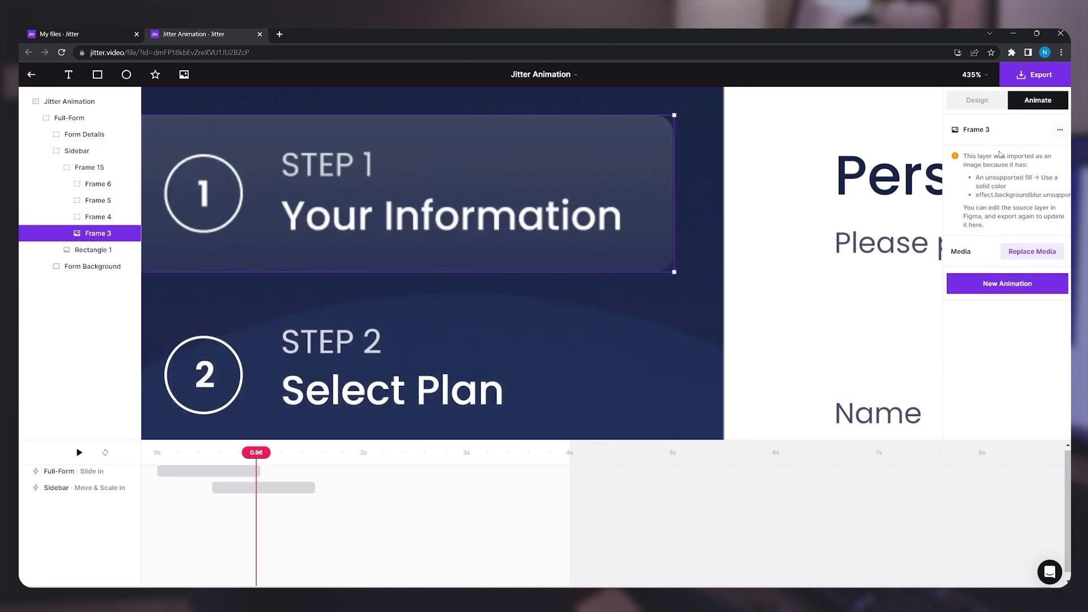
{"action": "scroll", "coordinate": [460, 220], "scroll_direction": "down", "scroll_amount": 5}
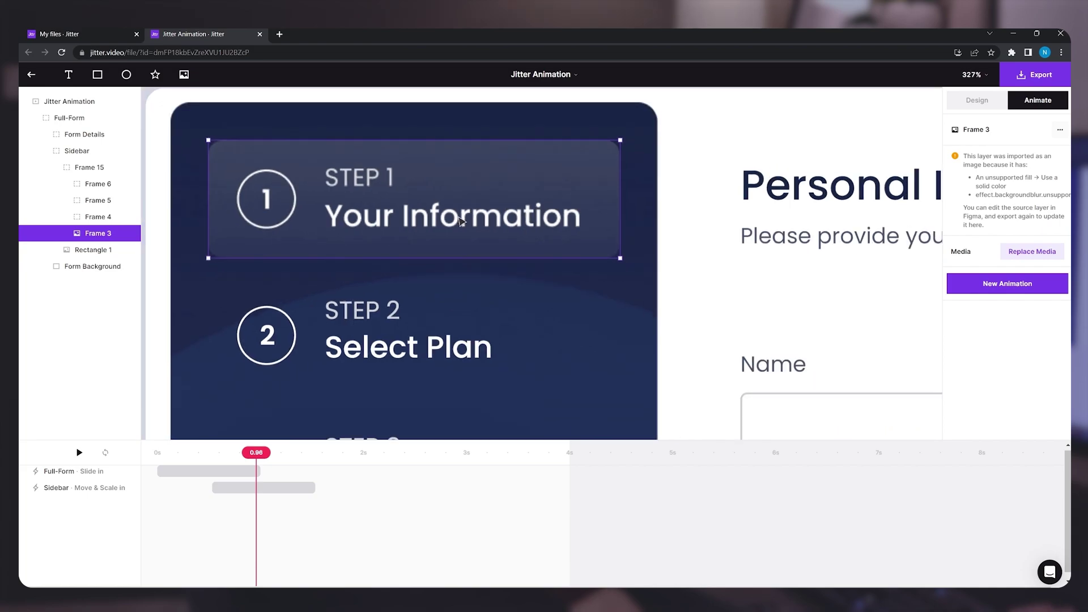
{"action": "left_click", "coordinate": [550, 289]}
Give the Step 1 card, Frame 3, a Slide in entrance.
{"action": "left_click", "coordinate": [548, 230]}
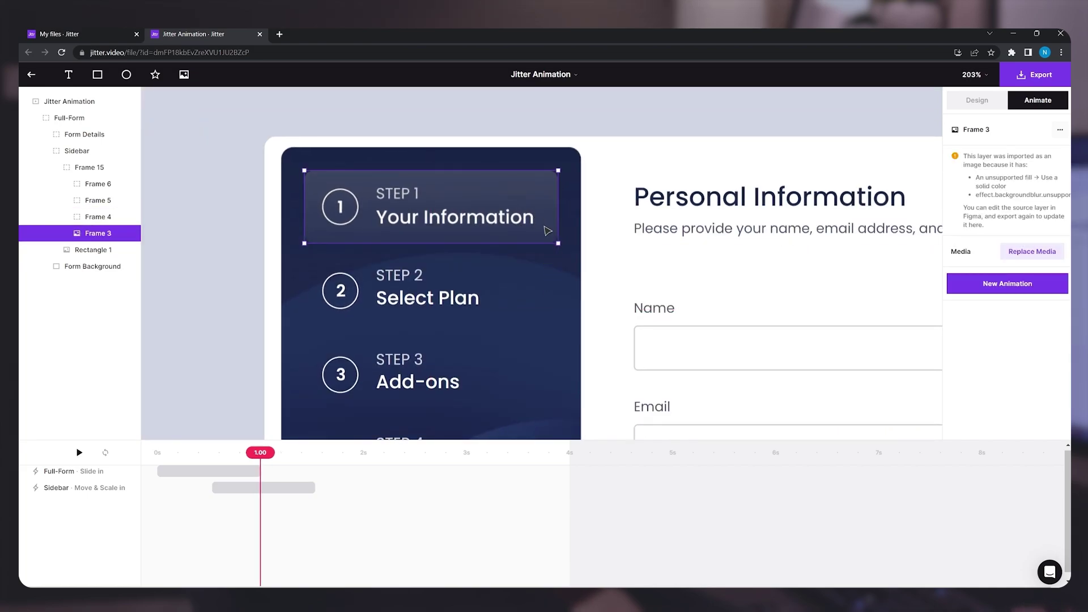
{"action": "left_click", "coordinate": [1002, 290]}
{"action": "left_click", "coordinate": [1032, 168]}
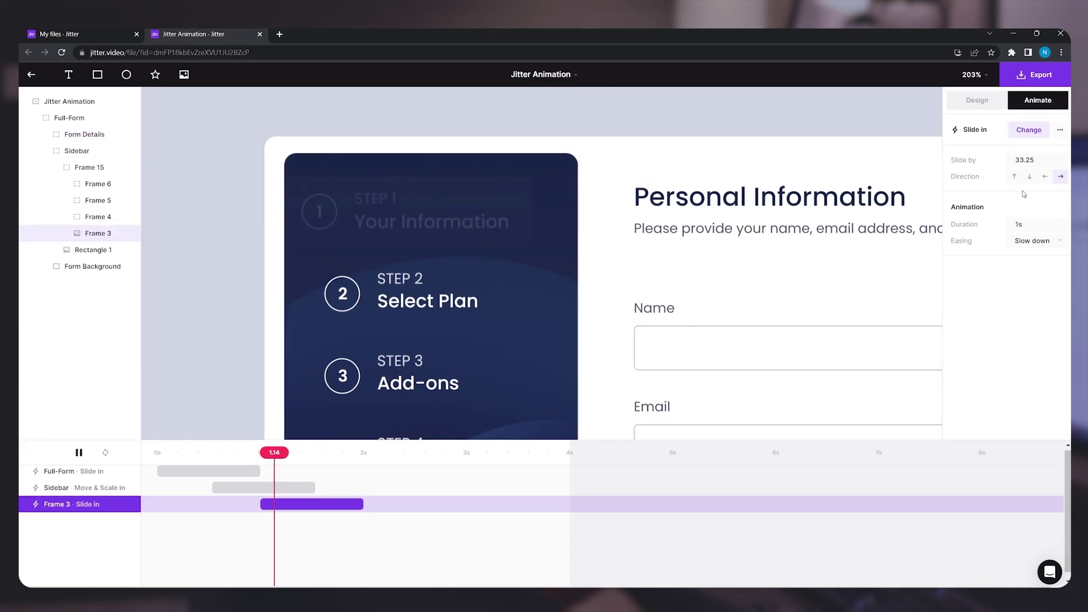
{"action": "left_click_drag", "start_coordinate": [271, 453], "coordinate": [263, 458]}
Give the Step 2 card, Frame 4, a Slide in entrance.
{"action": "left_click", "coordinate": [105, 218]}
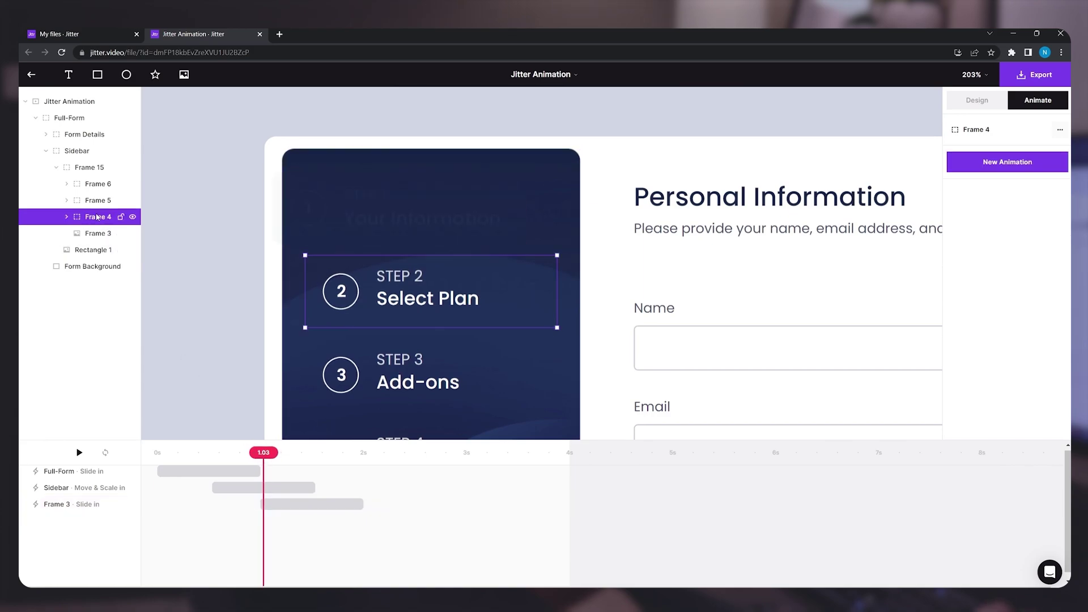
{"action": "left_click_drag", "start_coordinate": [279, 461], "coordinate": [295, 456]}
{"action": "left_click", "coordinate": [1007, 162]}
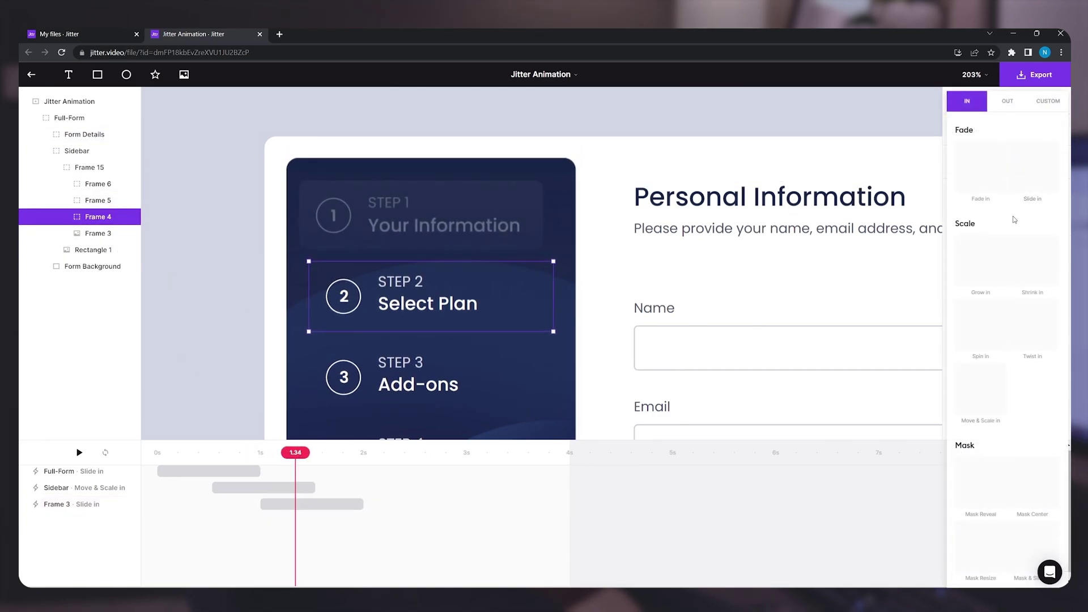
{"action": "left_click", "coordinate": [1031, 180]}
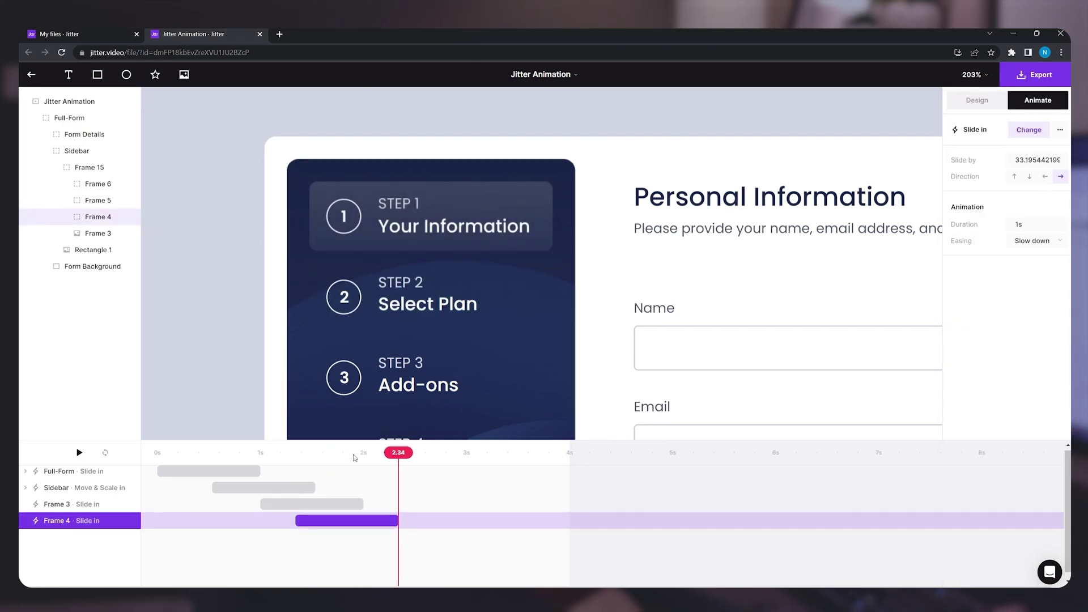
{"action": "left_click", "coordinate": [336, 453]}
Give the Step 3 item, Frame 5, a Slide in entrance.
{"action": "left_click", "coordinate": [107, 200]}
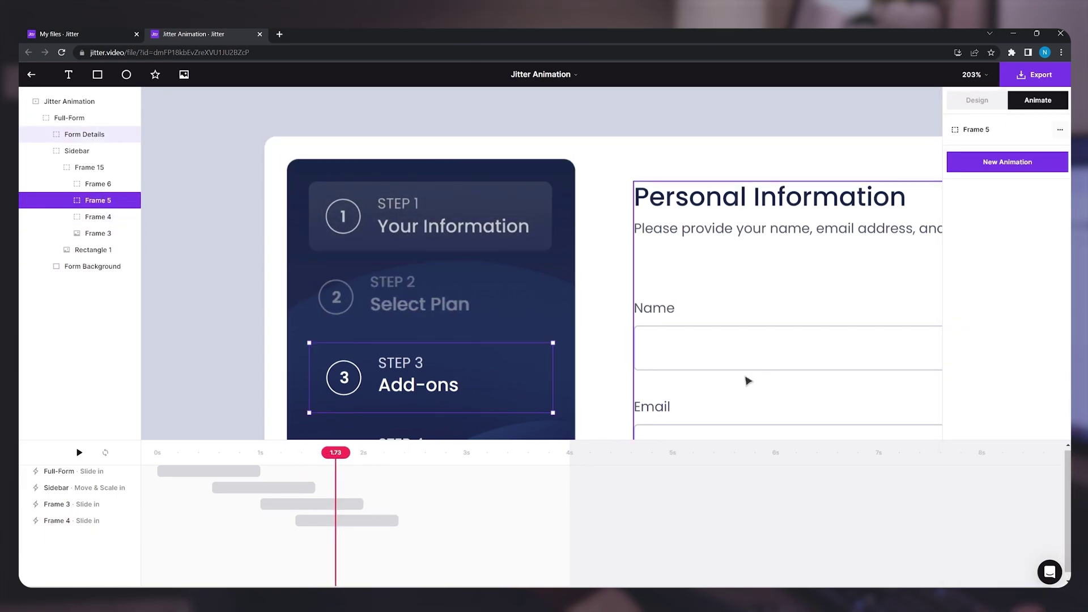
{"action": "scroll", "coordinate": [644, 327], "scroll_direction": "down", "scroll_amount": 2}
{"action": "left_click", "coordinate": [607, 260]}
{"action": "left_click", "coordinate": [298, 326]}
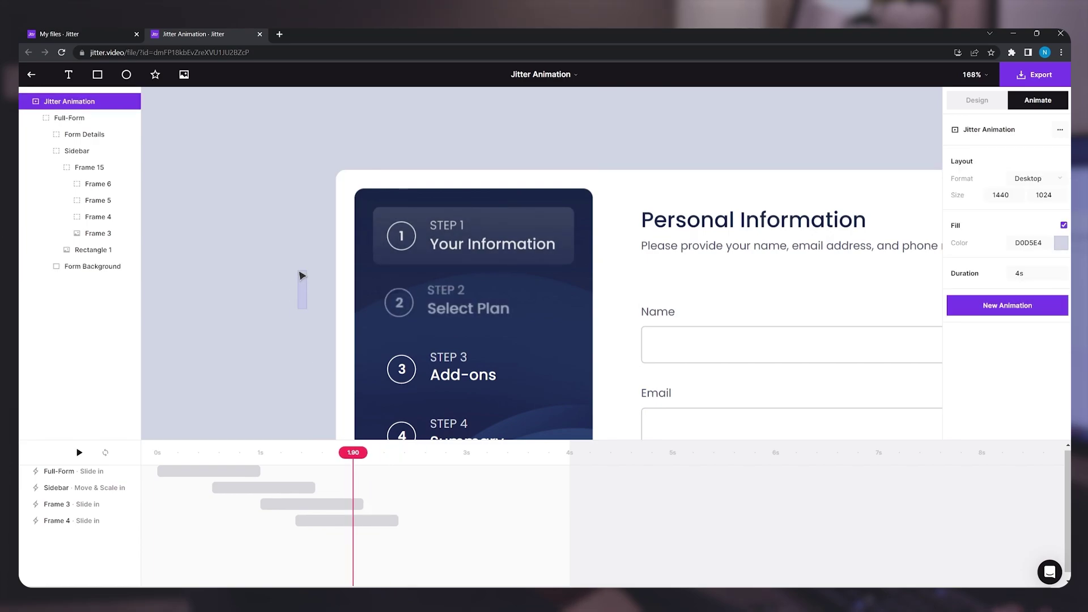
{"action": "scroll", "coordinate": [302, 275], "scroll_direction": "down", "scroll_amount": 3}
{"action": "left_click", "coordinate": [454, 277]}
{"action": "left_click", "coordinate": [442, 230]}
{"action": "left_click", "coordinate": [1008, 161]}
Give the Step 4 item, Frame 6, a Slide in entrance and scrub through the staggered entries.
{"action": "left_click", "coordinate": [1041, 179]}
{"action": "left_click", "coordinate": [436, 183]}
{"action": "left_click", "coordinate": [1040, 179]}
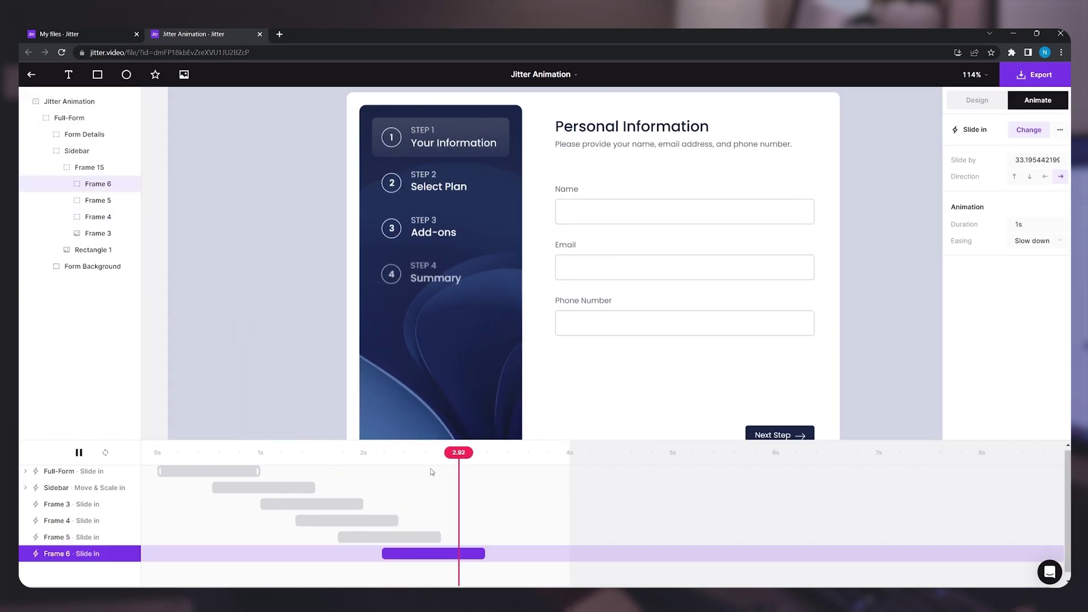
{"action": "left_click_drag", "start_coordinate": [434, 453], "coordinate": [133, 439]}
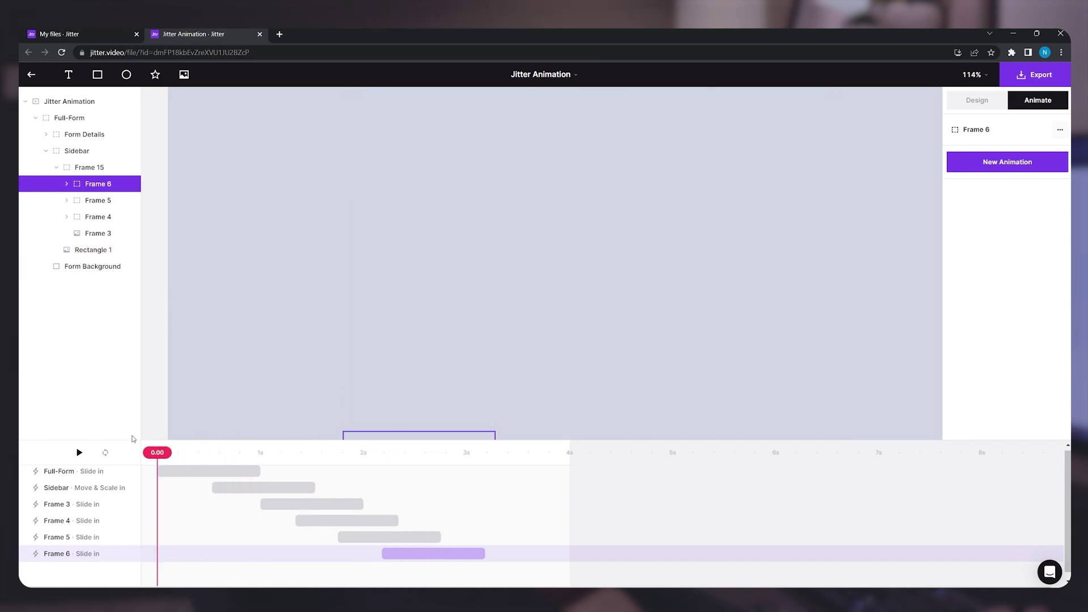
{"action": "left_click", "coordinate": [977, 77]}
{"action": "left_click", "coordinate": [1023, 200]}
{"action": "left_click", "coordinate": [898, 329]}
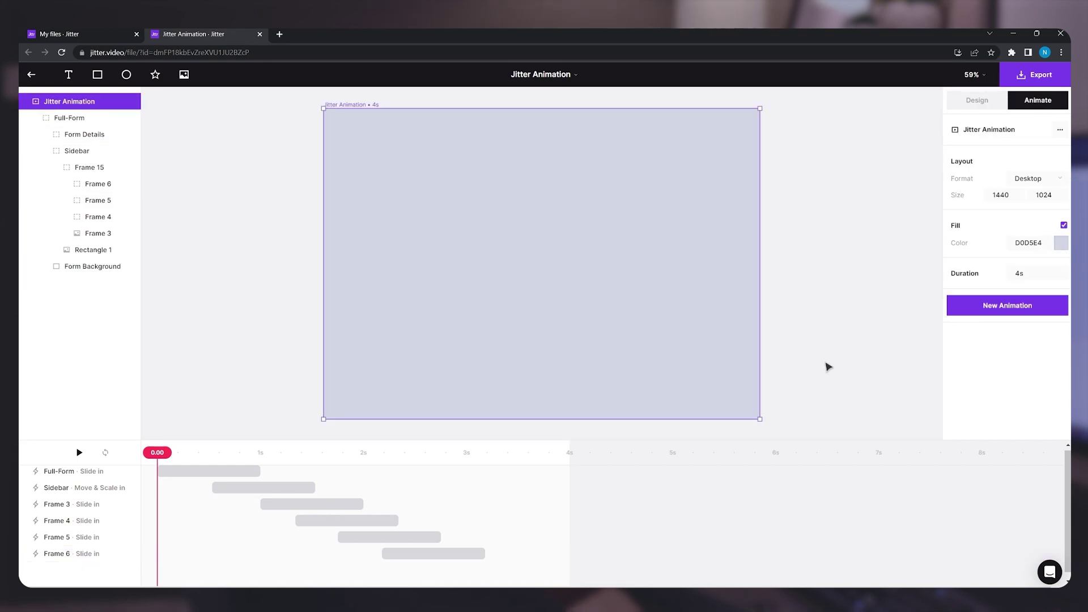
{"action": "key", "text": "space"}
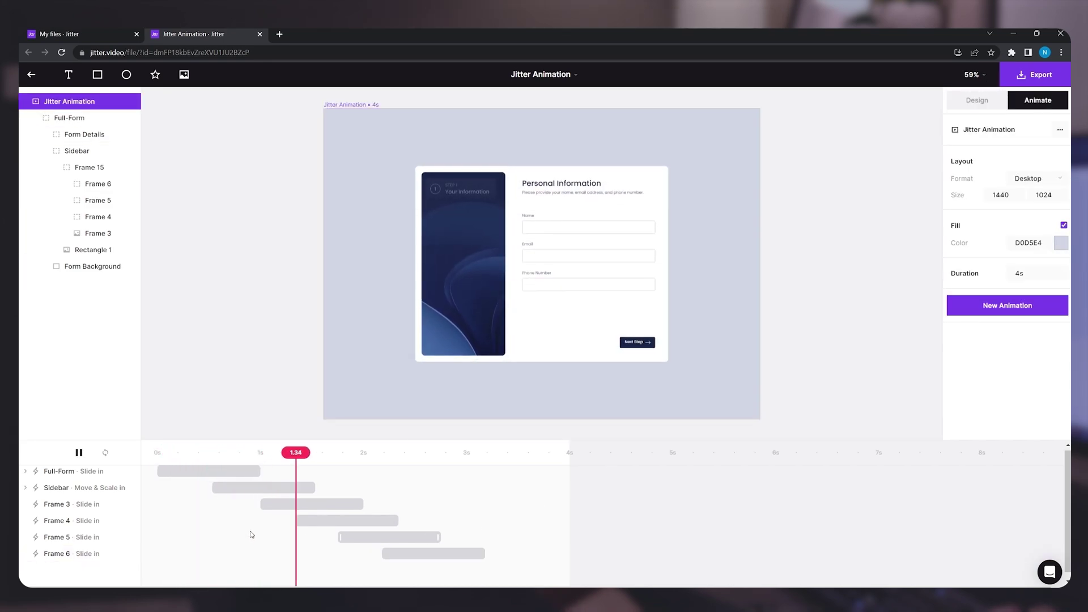
{"action": "left_click_drag", "start_coordinate": [288, 461], "coordinate": [175, 455]}
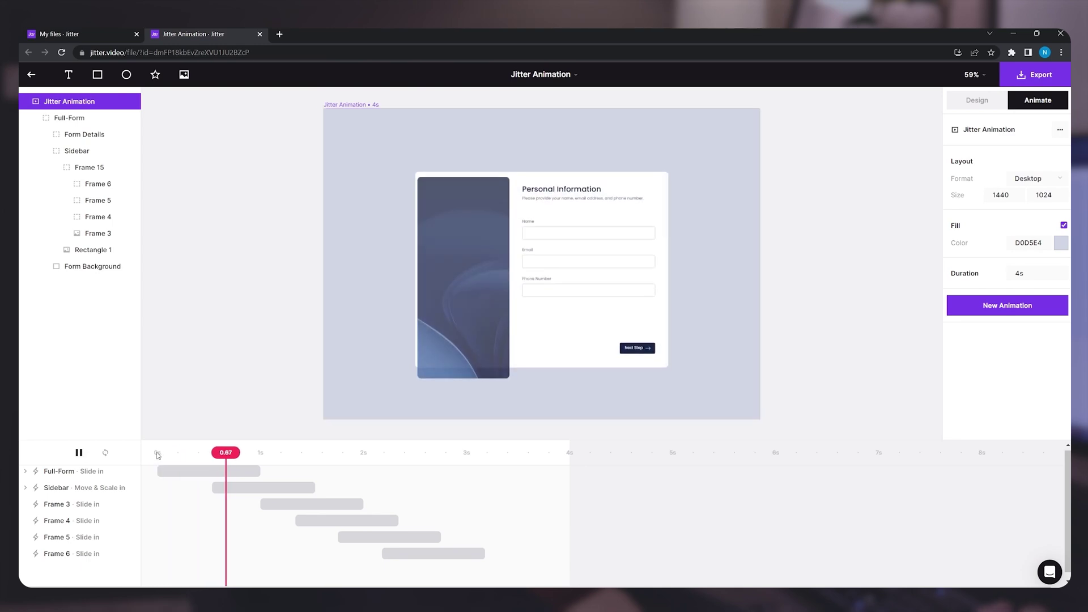
{"action": "left_click_drag", "start_coordinate": [259, 454], "coordinate": [200, 450]}
Start the Sidebar near 0.09 s and Frames 3, 4 and 6 earlier (about 0.48 s, 0.91 s).
{"action": "left_click", "coordinate": [242, 491]}
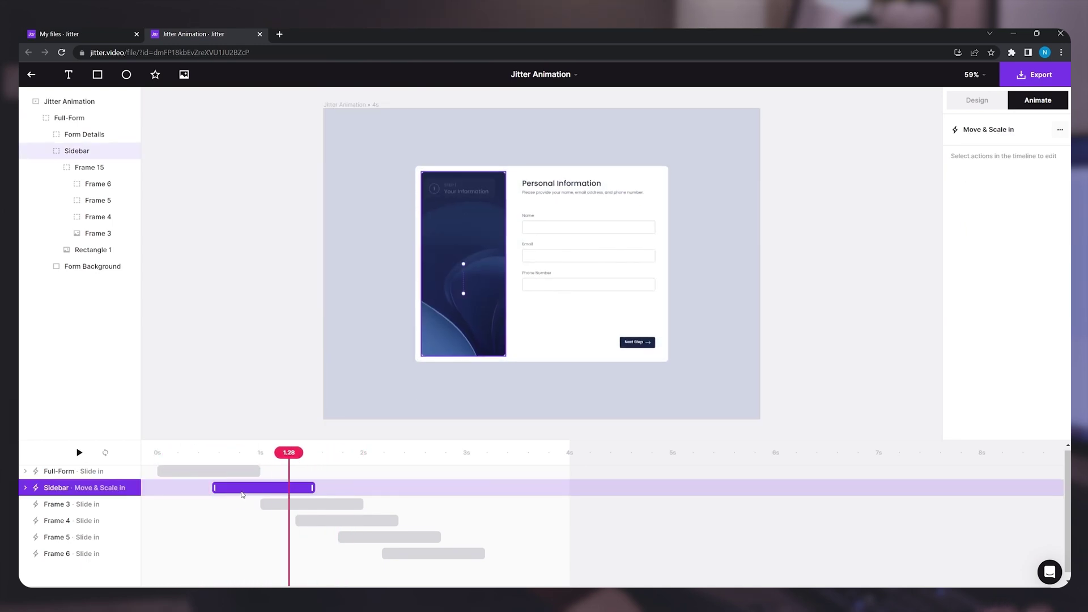
{"action": "left_click_drag", "start_coordinate": [214, 488], "coordinate": [169, 488]}
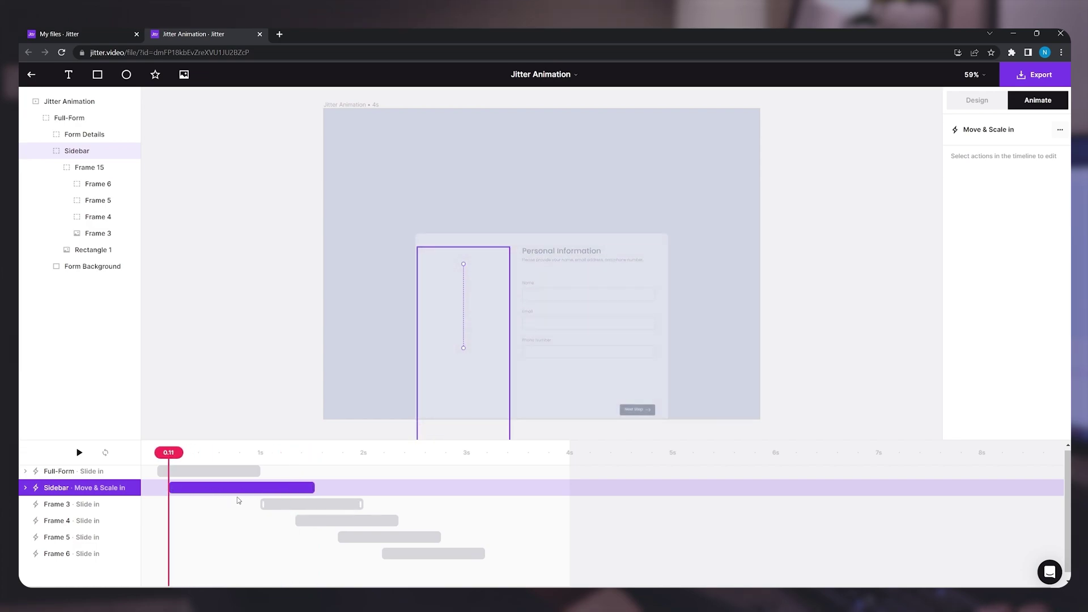
{"action": "left_click", "coordinate": [271, 505]}
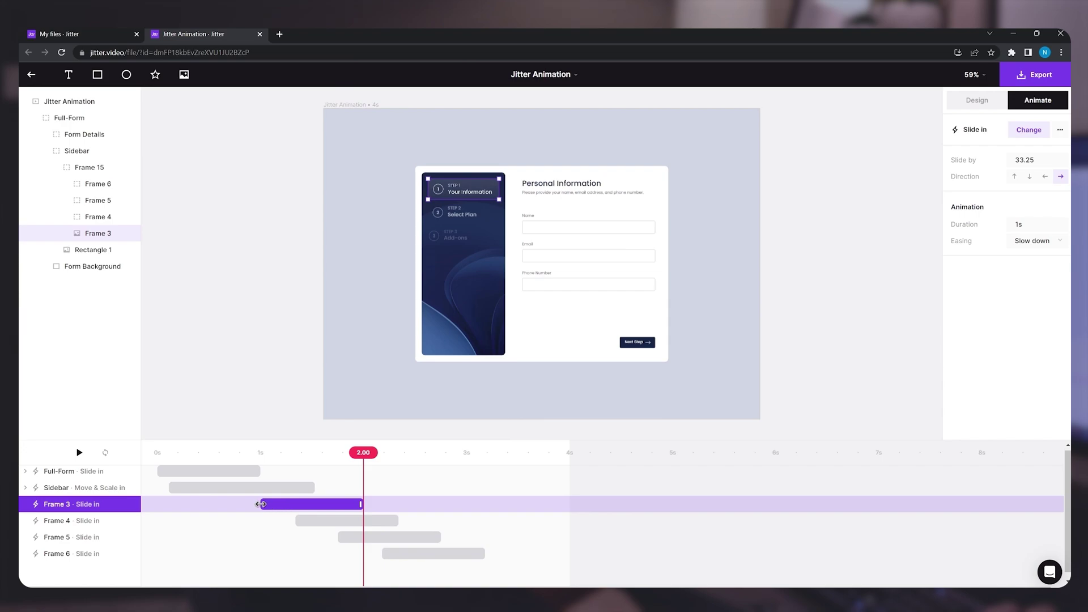
{"action": "left_click_drag", "start_coordinate": [260, 504], "coordinate": [208, 504]}
{"action": "left_click", "coordinate": [296, 521]}
{"action": "left_click_drag", "start_coordinate": [296, 521], "coordinate": [238, 521]}
{"action": "left_click", "coordinate": [346, 538]}
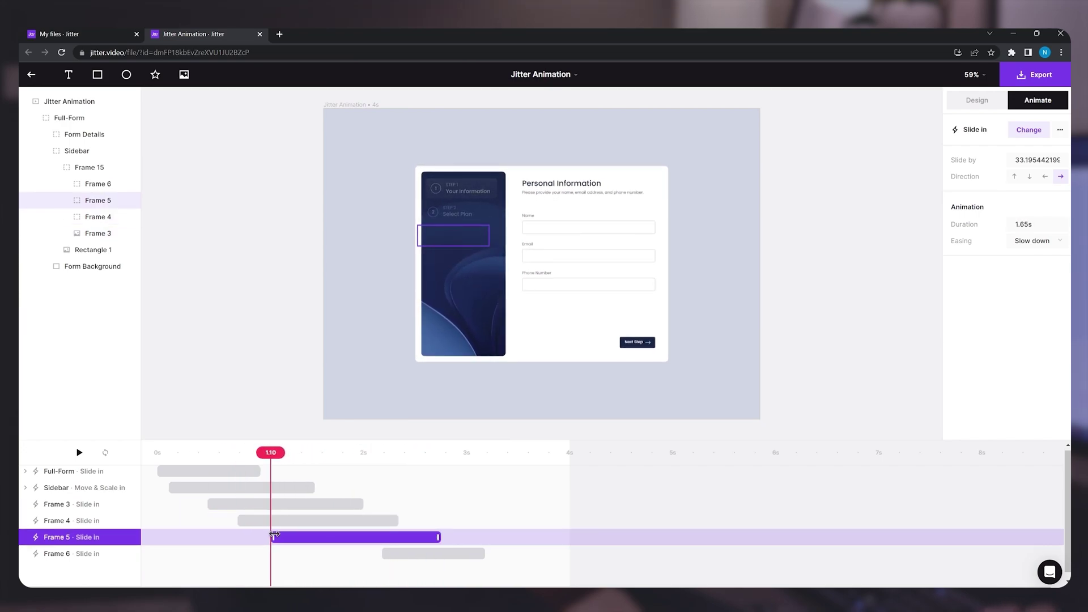
{"action": "left_click", "coordinate": [449, 556]}
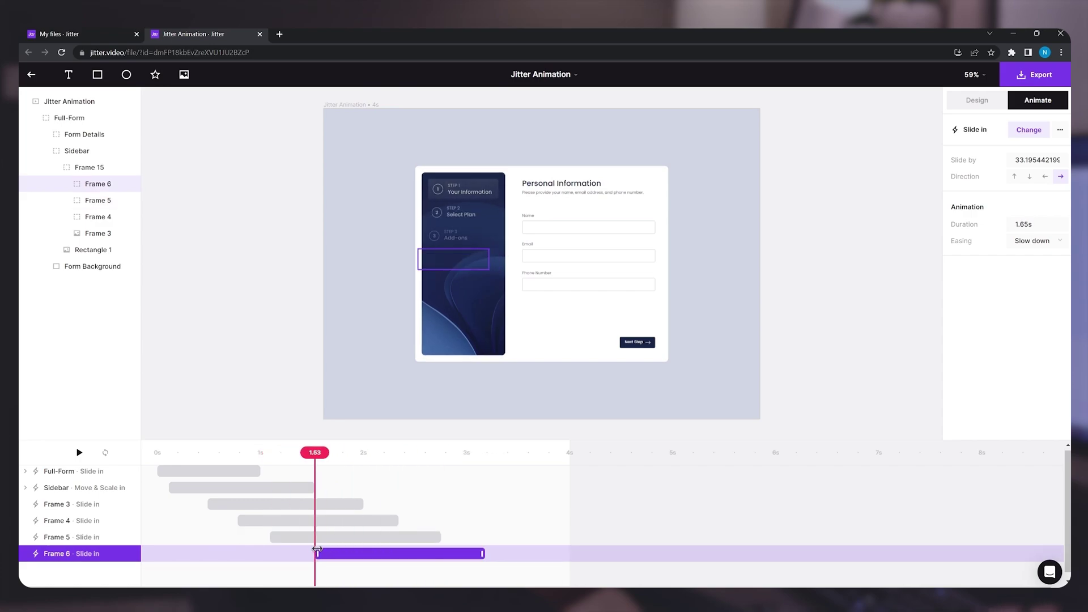
{"action": "left_click_drag", "start_coordinate": [304, 452], "coordinate": [265, 436]}
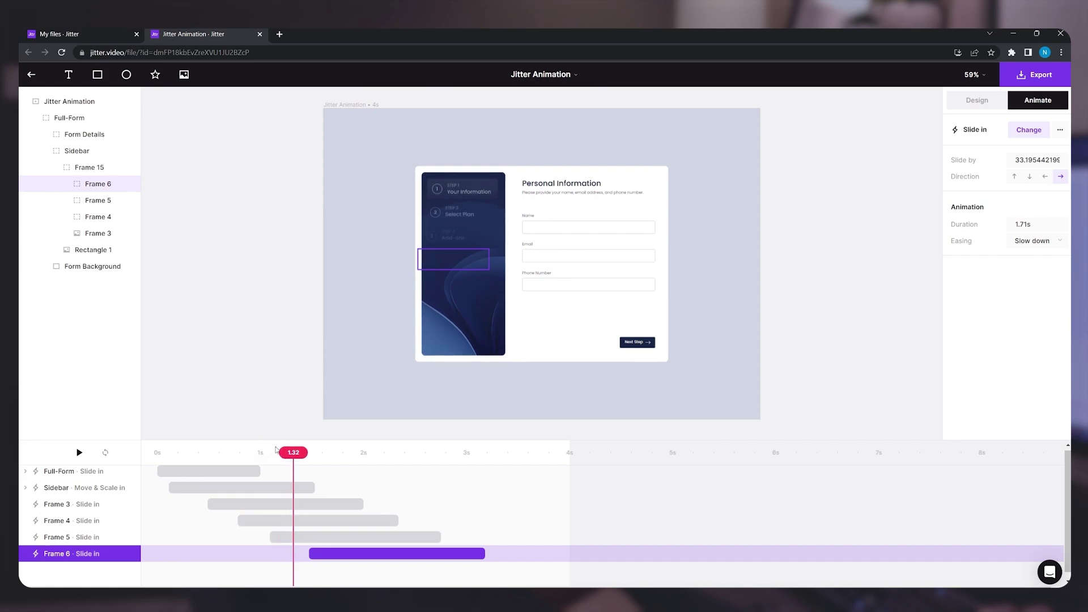
Shorten the Sidebar animation's Opacity part to 0.88 s and rewind the preview.
{"action": "left_click", "coordinate": [235, 491]}
{"action": "left_click", "coordinate": [54, 493]}
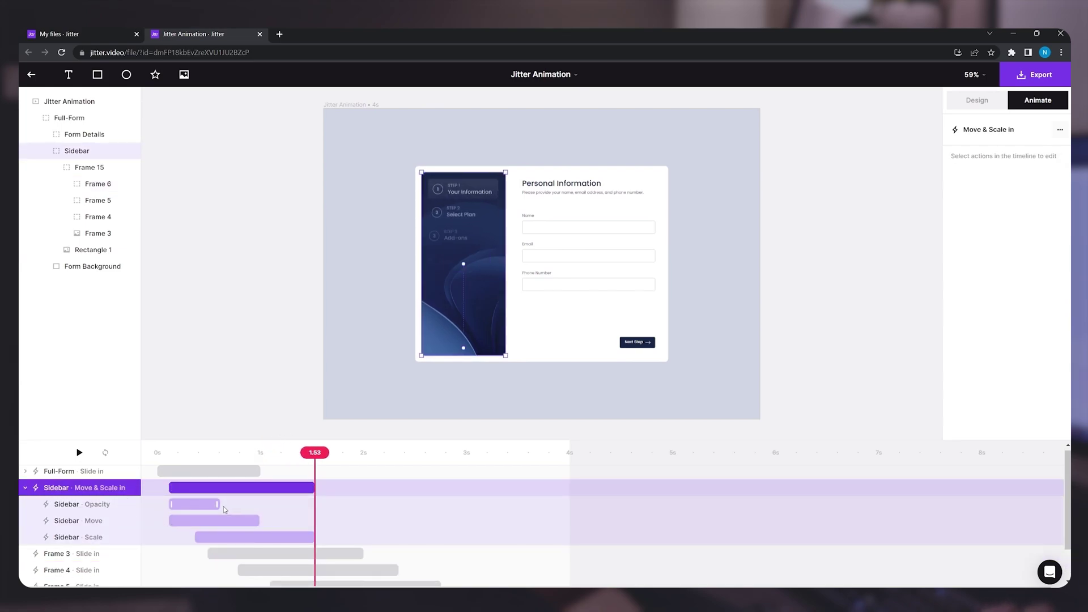
{"action": "left_click_drag", "start_coordinate": [219, 505], "coordinate": [256, 502]}
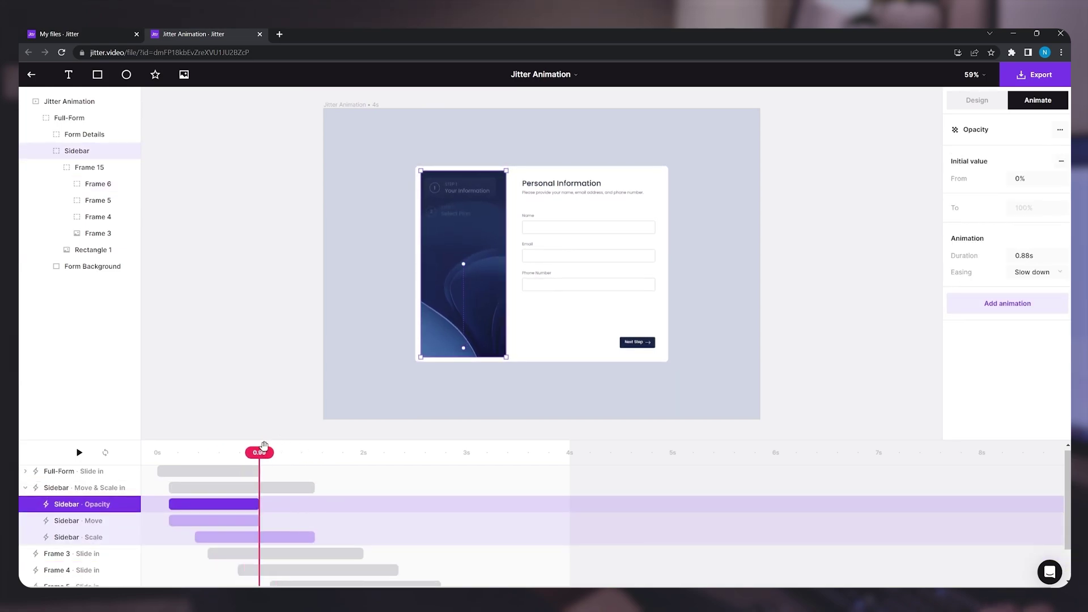
{"action": "left_click", "coordinate": [57, 487]}
{"action": "left_click_drag", "start_coordinate": [259, 452], "coordinate": [335, 452]}
Select the Frame 3–6 Slide in clips and shorten them together, then preview the quicker entries.
{"action": "left_click", "coordinate": [362, 504]}
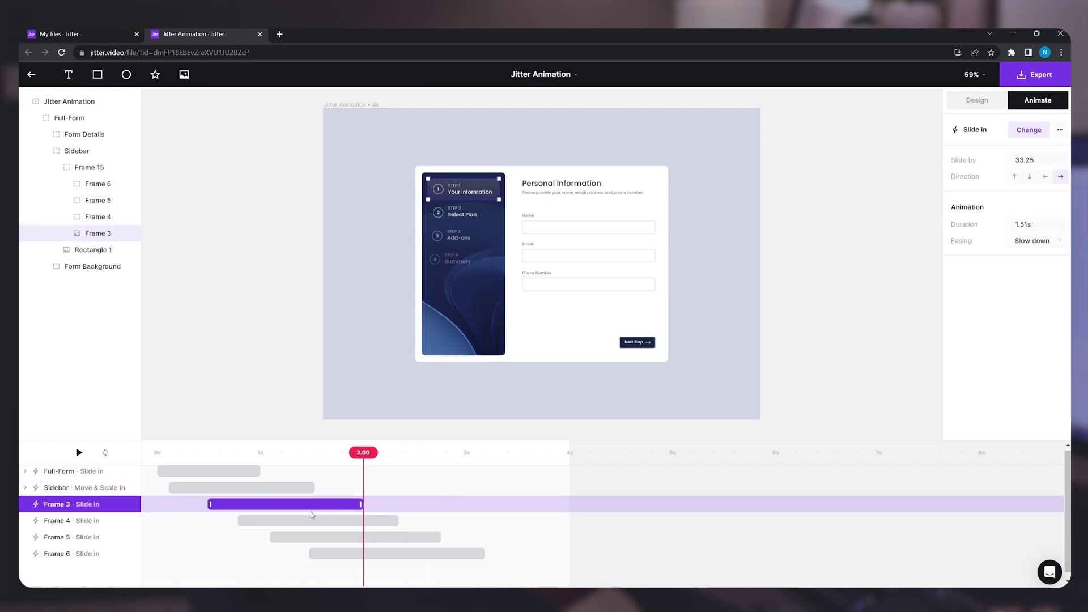
{"action": "left_click", "coordinate": [391, 520], "text": "shift"}
{"action": "left_click", "coordinate": [431, 537], "text": "shift"}
{"action": "left_click", "coordinate": [481, 554], "text": "shift"}
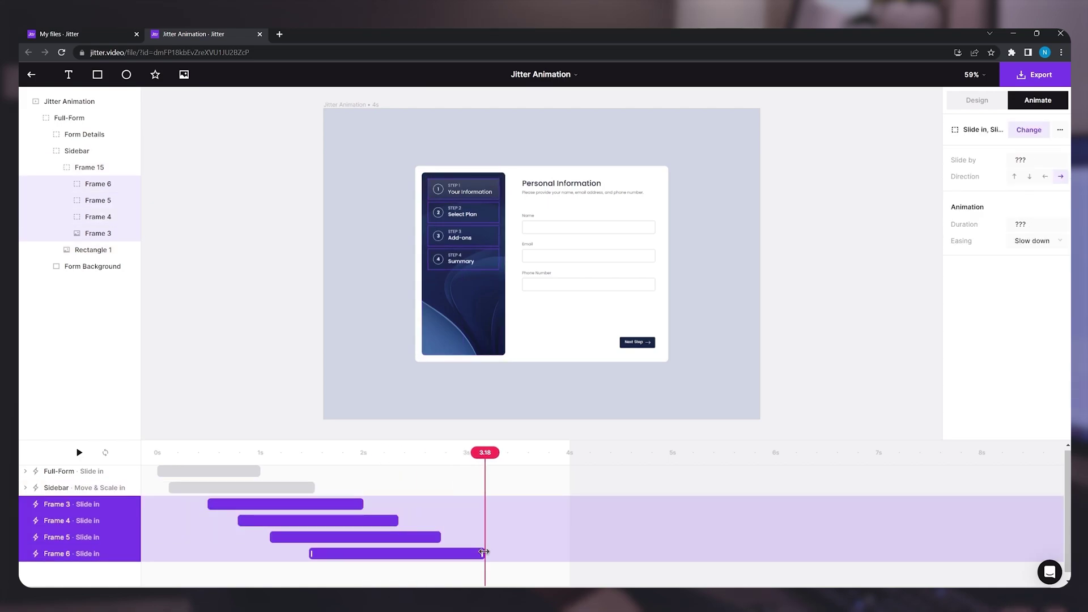
{"action": "left_click_drag", "start_coordinate": [483, 552], "coordinate": [404, 550]}
{"action": "left_click_drag", "start_coordinate": [419, 452], "coordinate": [299, 442]}
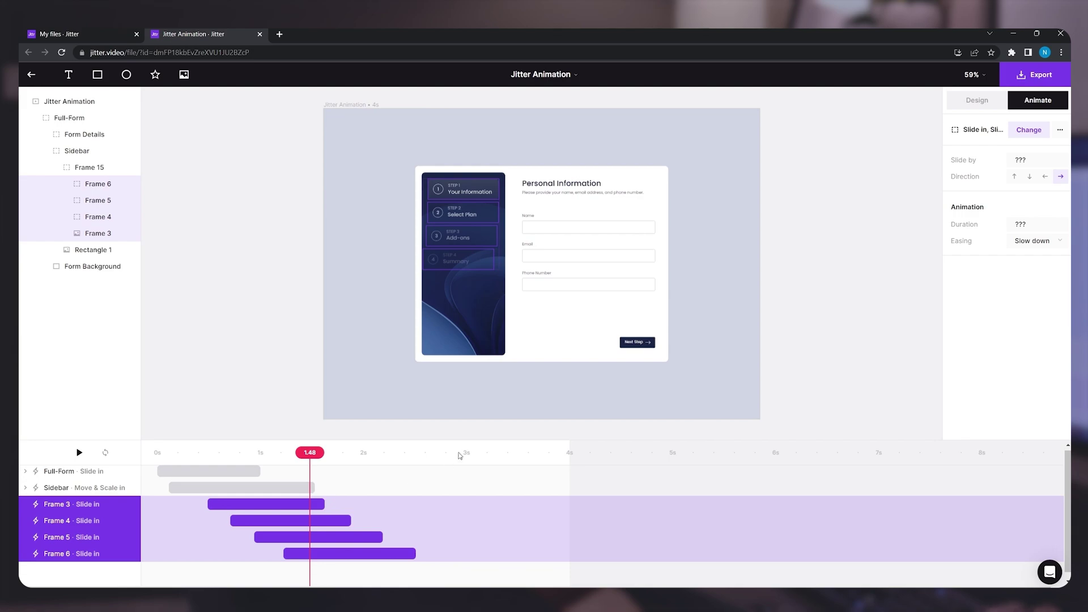
Move the preview to about 1.4 s and select the Form Details panel.
{"action": "left_click", "coordinate": [640, 487]}
{"action": "left_click_drag", "start_coordinate": [639, 452], "coordinate": [302, 452]}
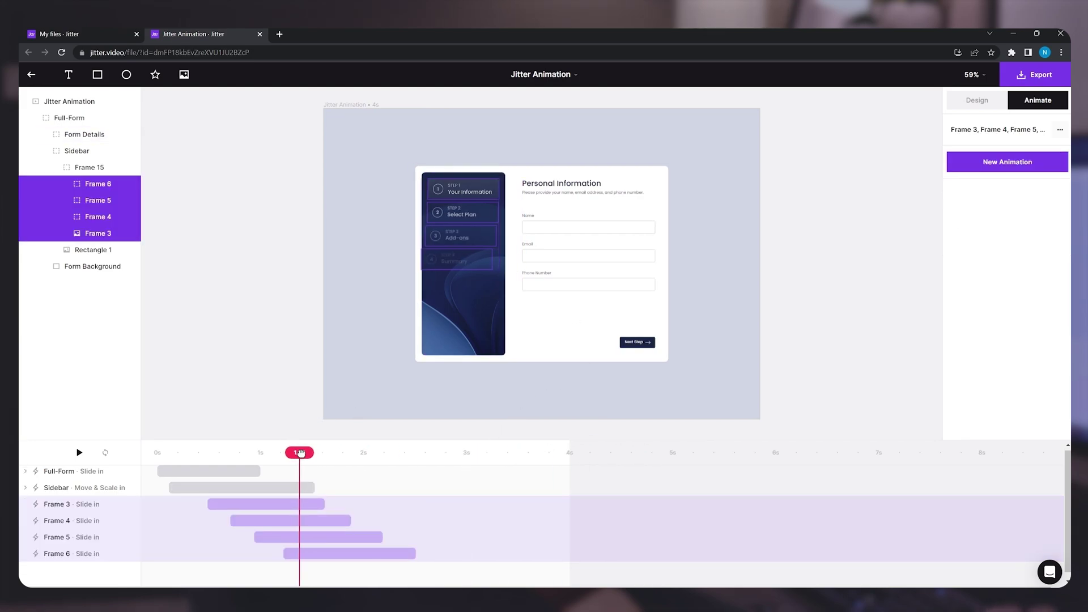
{"action": "left_click", "coordinate": [554, 184]}
{"action": "mouse_move", "coordinate": [562, 195]}
{"action": "left_mouse_down"}
{"action": "mouse_move", "coordinate": [562, 238]}
{"action": "mouse_move", "coordinate": [565, 196]}
{"action": "left_mouse_up"}
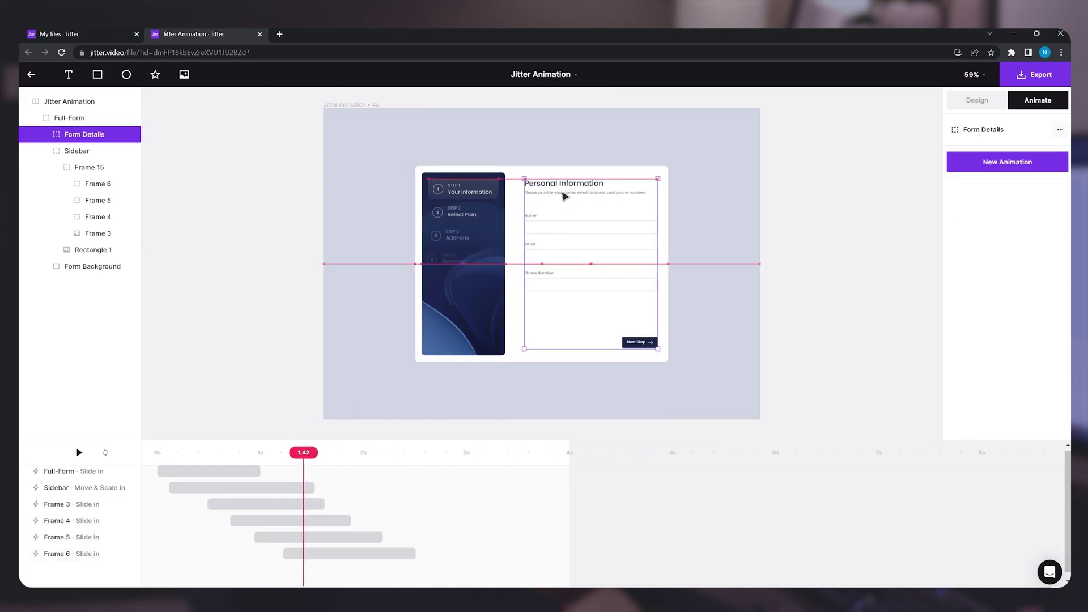
Give Form Details a Slide in entrance with a slide distance of 50.
{"action": "left_click", "coordinate": [1000, 164]}
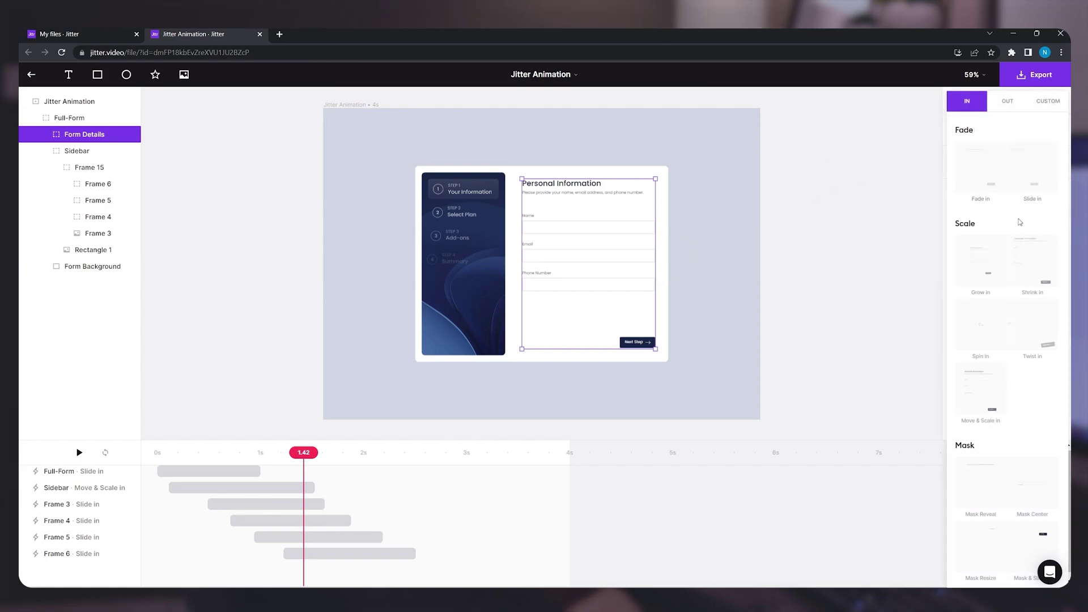
{"action": "left_click", "coordinate": [1030, 179]}
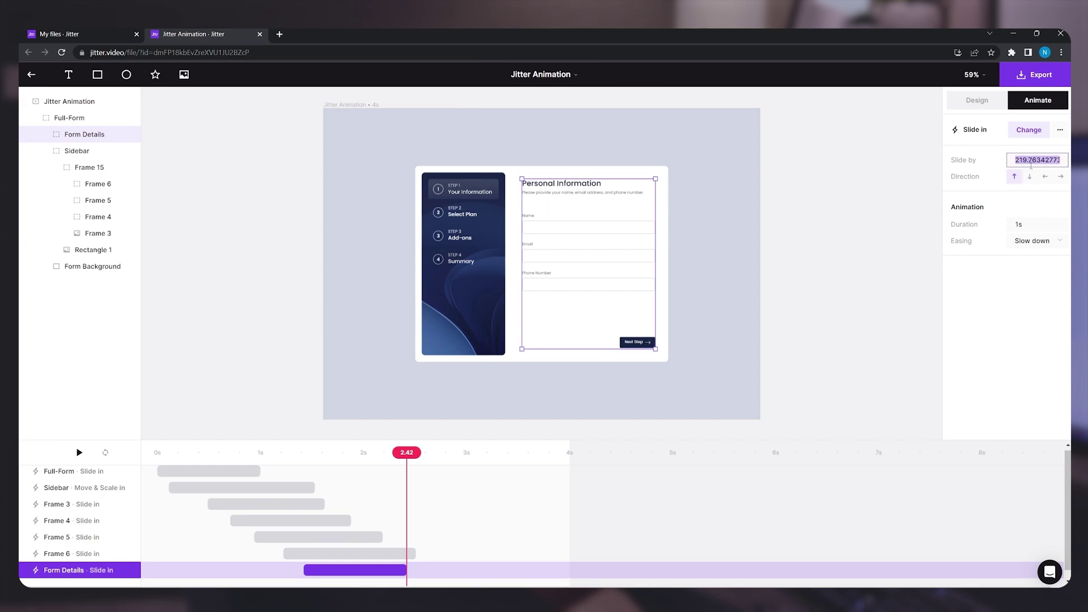
{"action": "type", "text": "50"}
{"action": "key", "text": "Return"}
{"action": "mouse_move", "coordinate": [406, 452]}
{"action": "left_mouse_down"}
{"action": "mouse_move", "coordinate": [299, 454]}
{"action": "mouse_move", "coordinate": [413, 452]}
{"action": "mouse_move", "coordinate": [308, 453]}
{"action": "mouse_move", "coordinate": [398, 452]}
{"action": "left_mouse_up"}
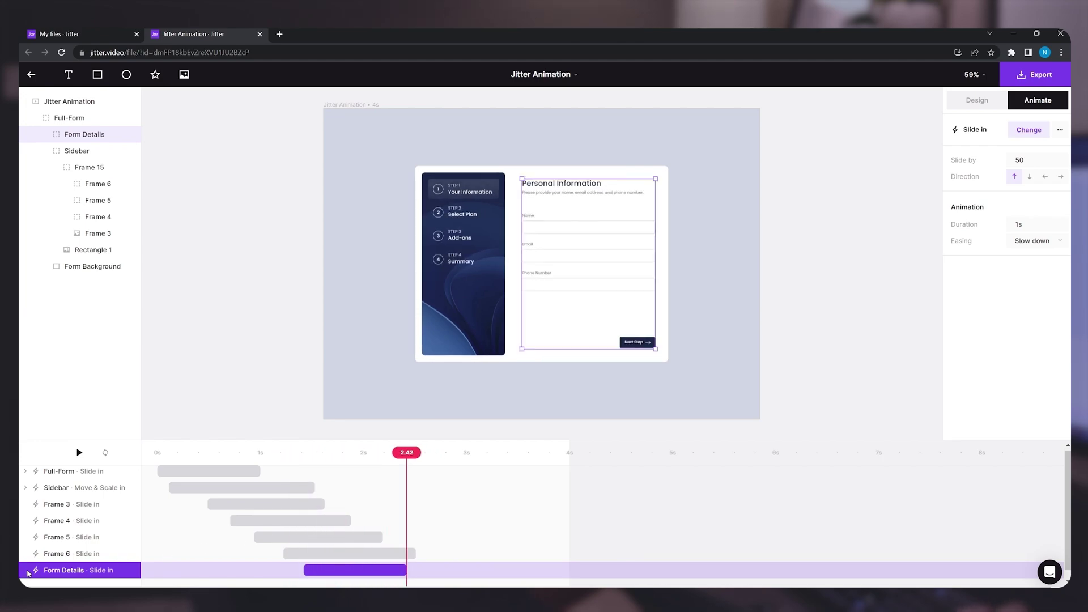
Split the Form Details slide-in into Opacity and Move, set the fade to 0.46 s, and play it.
{"action": "right_click", "coordinate": [351, 569]}
{"action": "left_click", "coordinate": [374, 557]}
{"action": "left_click_drag", "start_coordinate": [404, 545], "coordinate": [352, 545]}
{"action": "left_click_drag", "start_coordinate": [353, 452], "coordinate": [177, 441]}
{"action": "left_click", "coordinate": [406, 528]}
{"action": "left_click", "coordinate": [431, 498]}
{"action": "key", "text": "space"}
Start the Form Details slide-in earlier and preview the roughly 2.8 s form animation.
{"action": "left_click_drag", "start_coordinate": [256, 451], "coordinate": [163, 448]}
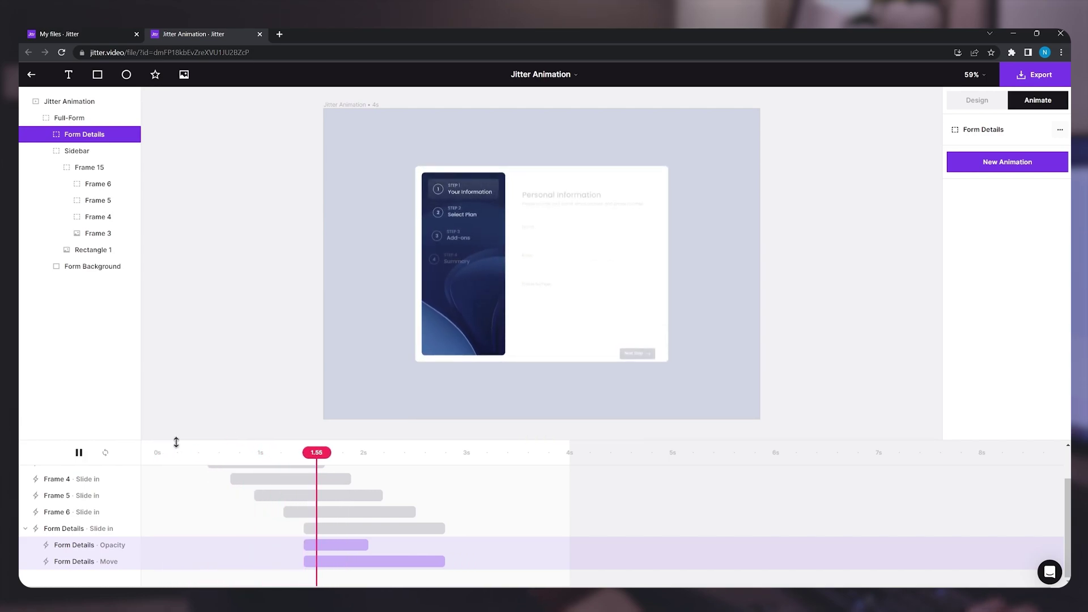
{"action": "left_click_drag", "start_coordinate": [304, 452], "coordinate": [236, 451]}
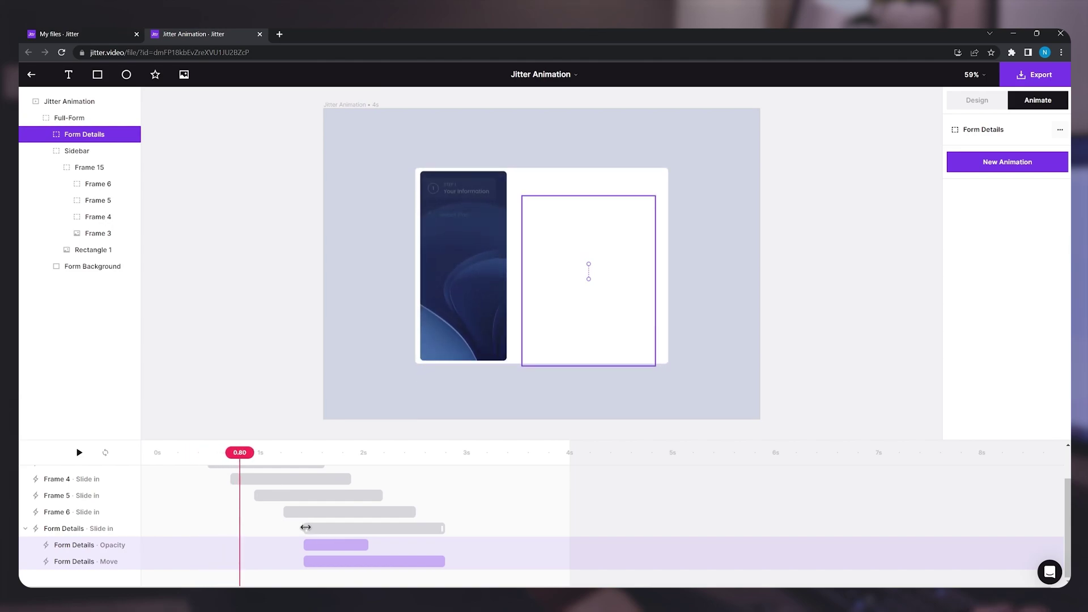
{"action": "left_click_drag", "start_coordinate": [305, 528], "coordinate": [264, 526]}
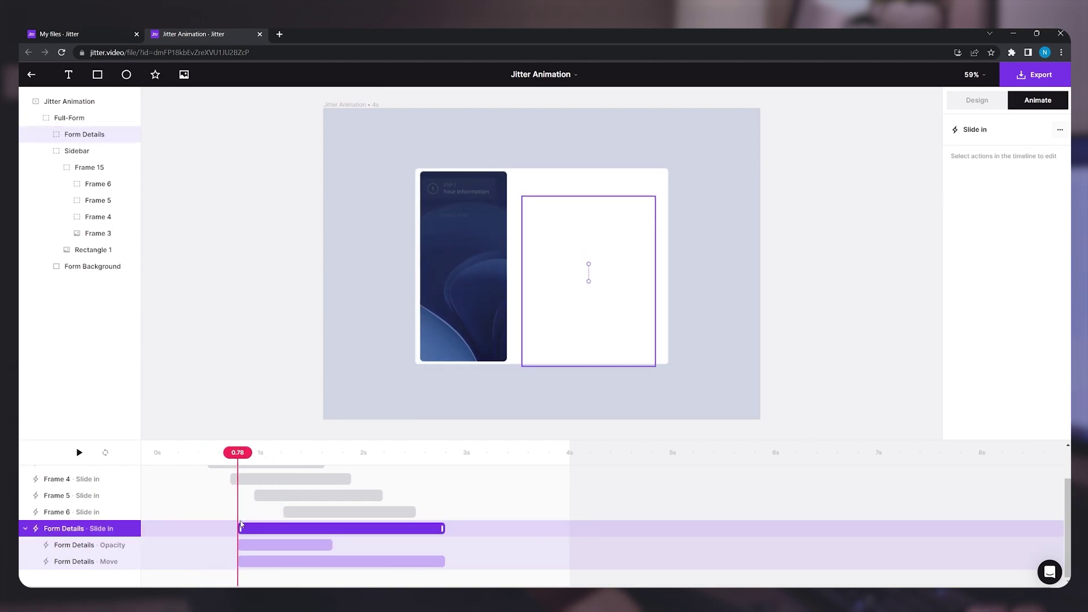
{"action": "mouse_move", "coordinate": [244, 453]}
{"action": "left_mouse_down"}
{"action": "mouse_move", "coordinate": [168, 452]}
{"action": "mouse_move", "coordinate": [239, 453]}
{"action": "left_mouse_up"}
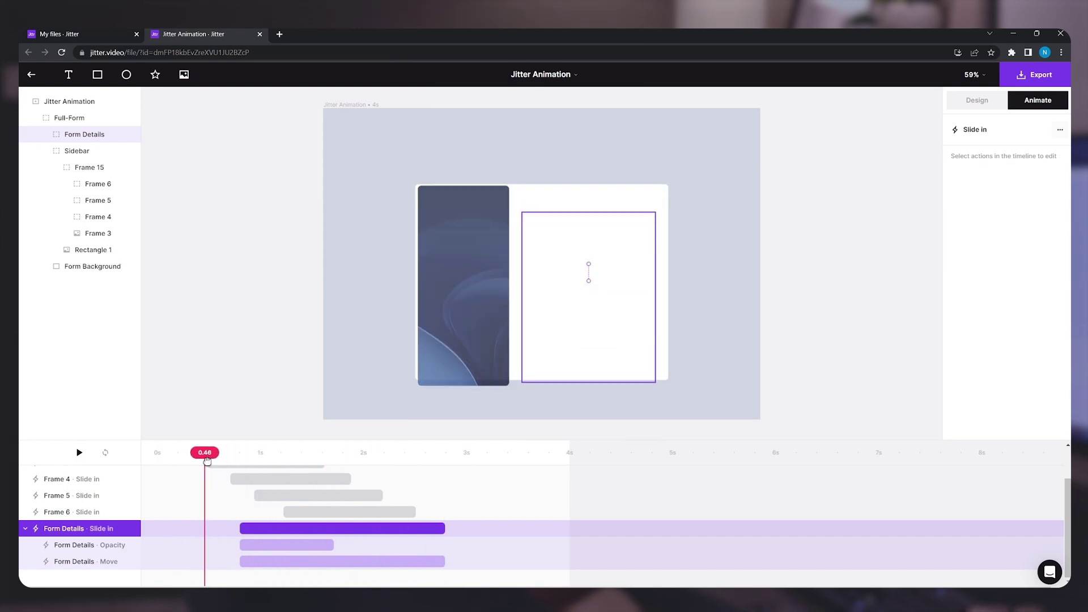
{"action": "key", "text": "space"}
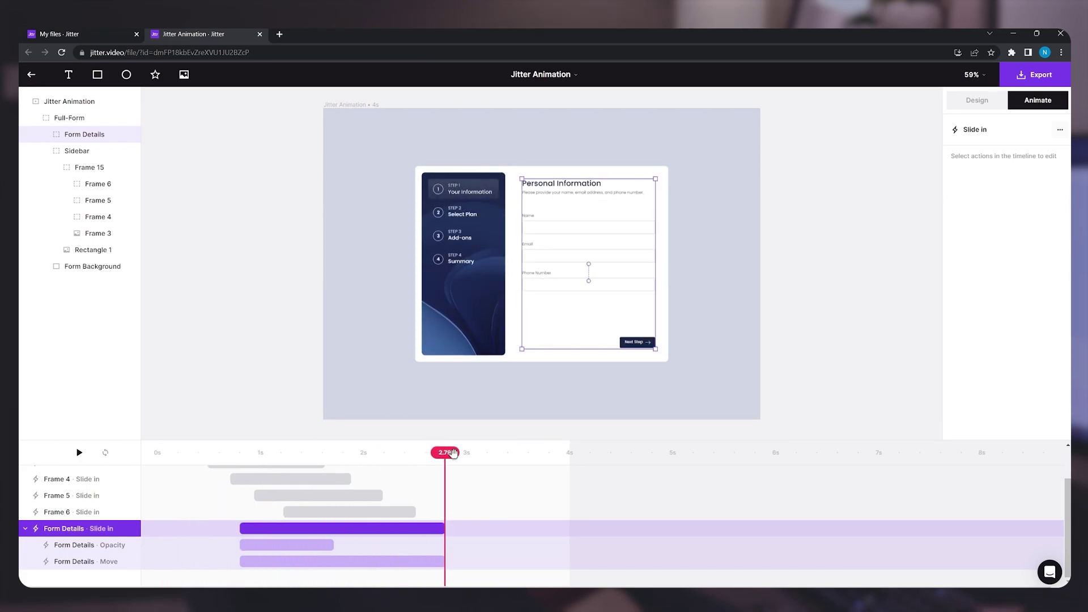
{"action": "left_click_drag", "start_coordinate": [453, 451], "coordinate": [160, 446]}
{"action": "left_click_drag", "start_coordinate": [421, 457], "coordinate": [93, 449]}
Select all seven staggered entry animation tracks and stretch them longer.
{"action": "scroll", "coordinate": [223, 500], "scroll_direction": "up", "scroll_amount": 2}
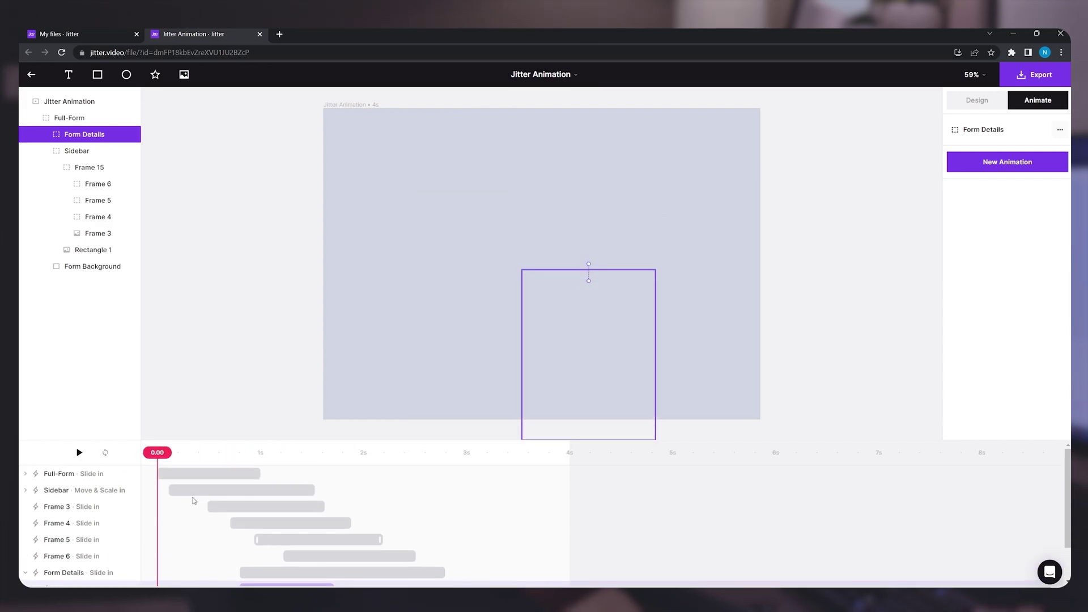
{"action": "left_click", "coordinate": [195, 476]}
{"action": "scroll", "coordinate": [284, 510], "scroll_direction": "down", "scroll_amount": 2}
{"action": "left_click", "coordinate": [396, 562], "text": "shift"}
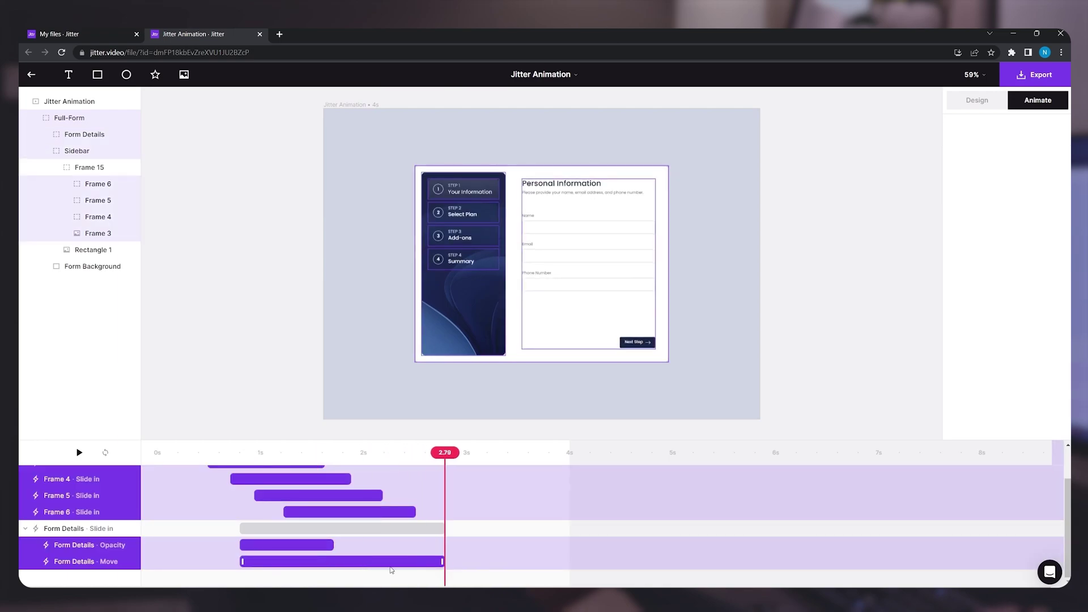
{"action": "left_click", "coordinate": [26, 529]}
{"action": "left_click", "coordinate": [267, 557]}
{"action": "scroll", "coordinate": [268, 557], "scroll_direction": "up", "scroll_amount": 1}
{"action": "left_click", "coordinate": [255, 572]}
{"action": "left_click", "coordinate": [226, 476], "text": "shift"}
{"action": "left_click_drag", "start_coordinate": [259, 472], "coordinate": [315, 474]}
Extend the composition duration to 11 seconds and replay the preview from the start.
{"action": "left_click_drag", "start_coordinate": [570, 456], "coordinate": [862, 455]}
{"action": "left_click_drag", "start_coordinate": [598, 453], "coordinate": [790, 445]}
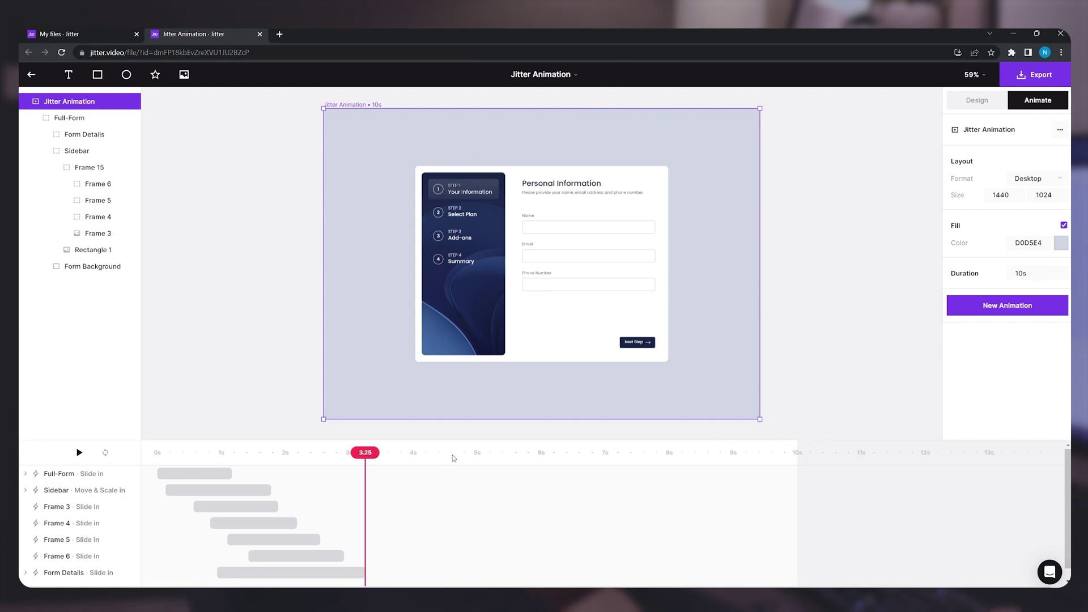
{"action": "left_click_drag", "start_coordinate": [799, 448], "coordinate": [913, 441]}
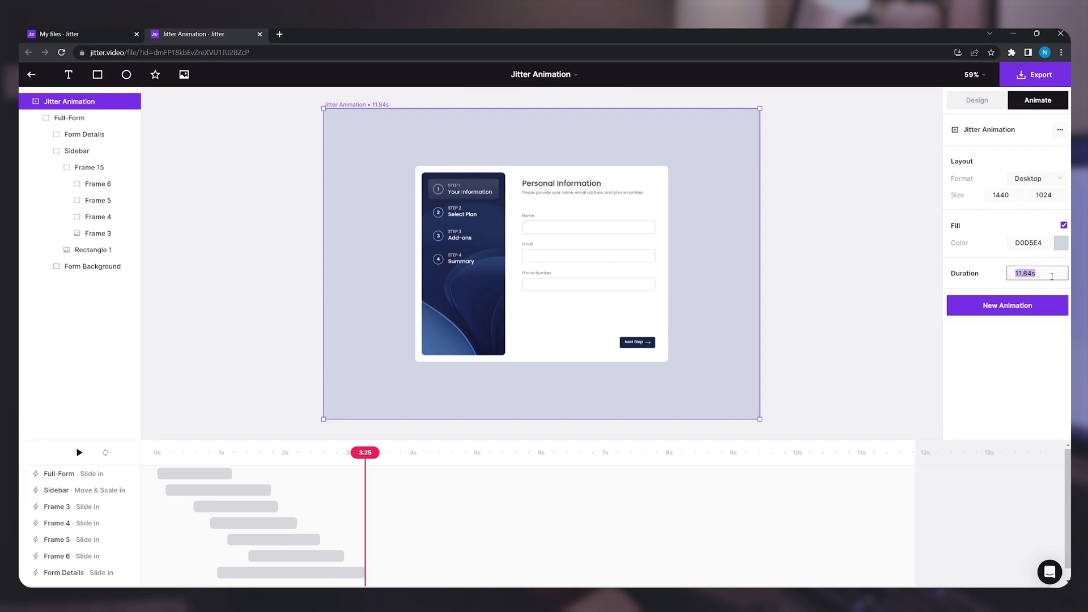
{"action": "type", "text": "11"}
{"action": "key", "text": "Return"}
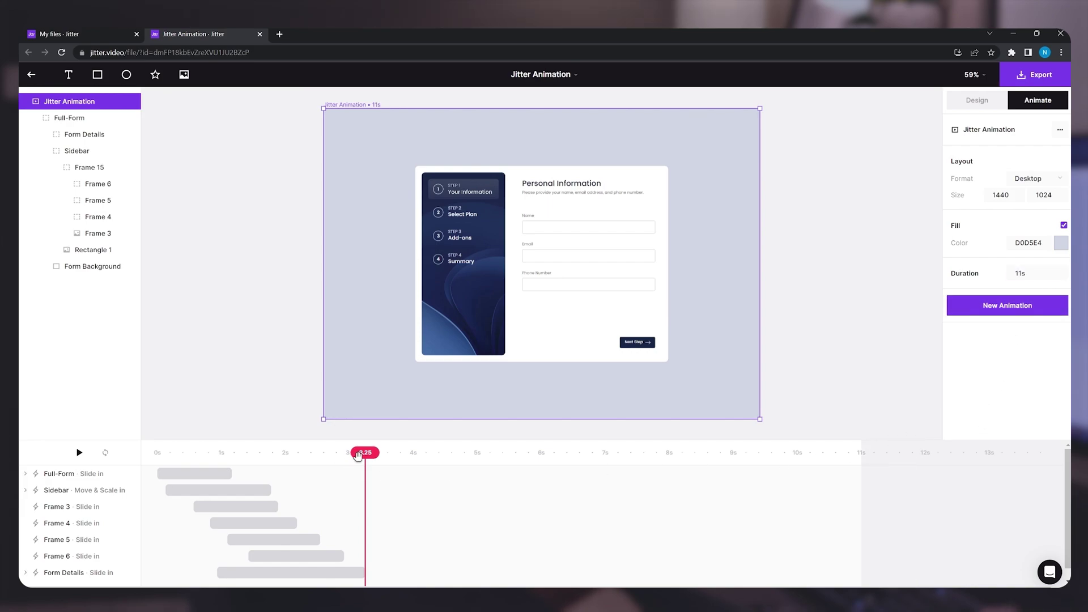
{"action": "left_click_drag", "start_coordinate": [359, 455], "coordinate": [158, 452]}
{"action": "key", "text": "space"}
Lengthen the sidebar's move-and-scale entrance and check its opacity and scale sub-animations.
{"action": "left_click", "coordinate": [25, 491]}
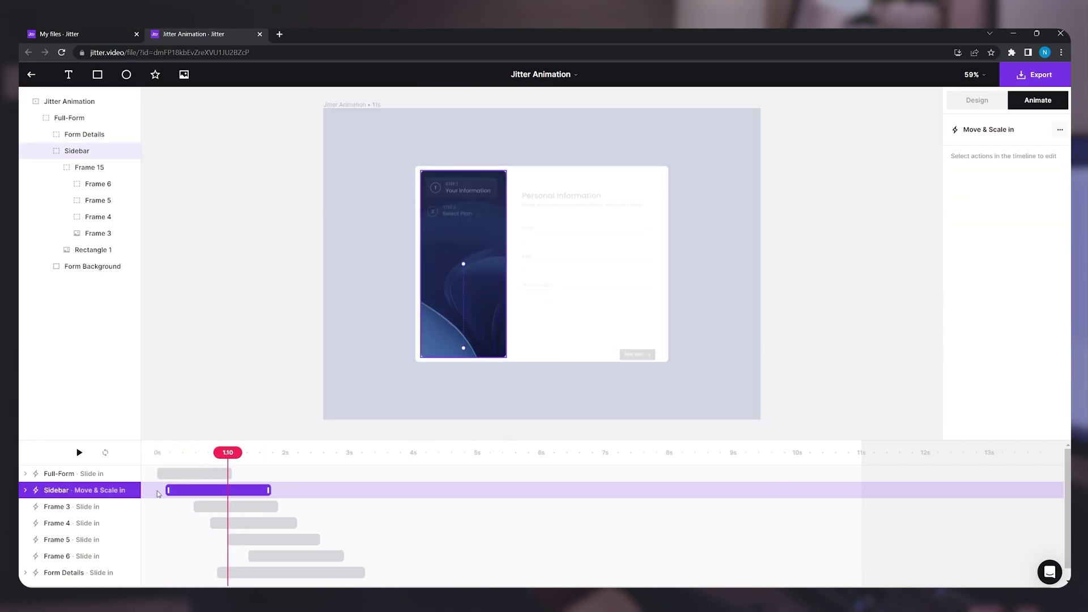
{"action": "left_click", "coordinate": [26, 491]}
{"action": "left_click_drag", "start_coordinate": [269, 492], "coordinate": [239, 523]}
{"action": "left_click", "coordinate": [210, 509]}
{"action": "left_click", "coordinate": [229, 540]}
{"action": "key", "text": "space"}
{"action": "left_click", "coordinate": [25, 491]}
{"action": "left_click", "coordinate": [26, 491]}
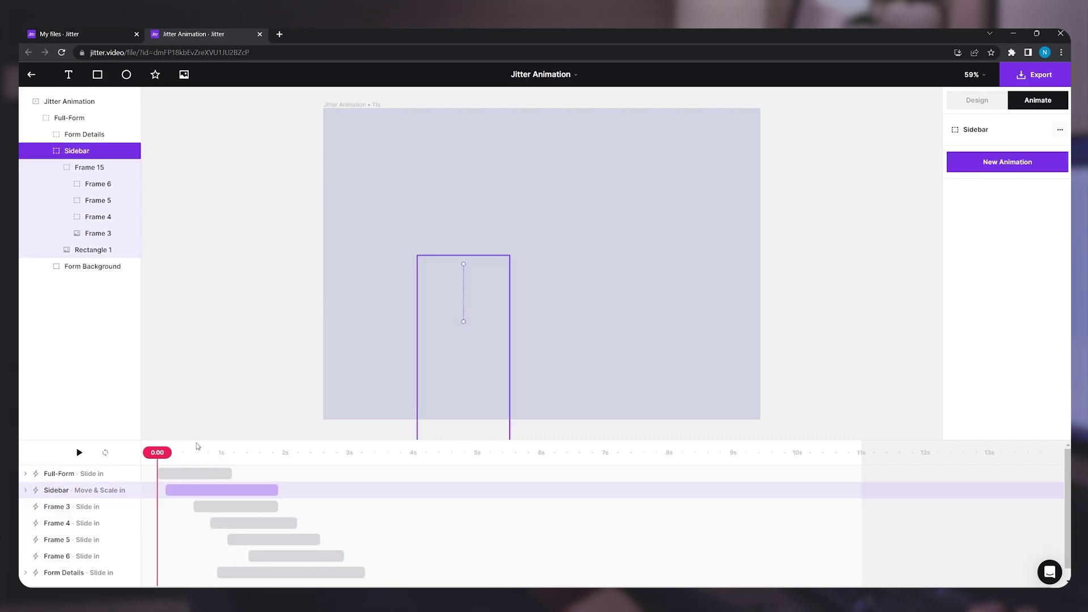
Push the Sidebar through Form Details entrance animations later in the timeline.
{"action": "left_click_drag", "start_coordinate": [195, 442], "coordinate": [209, 387]}
{"action": "left_click", "coordinate": [182, 412]}
{"action": "key", "text": "space"}
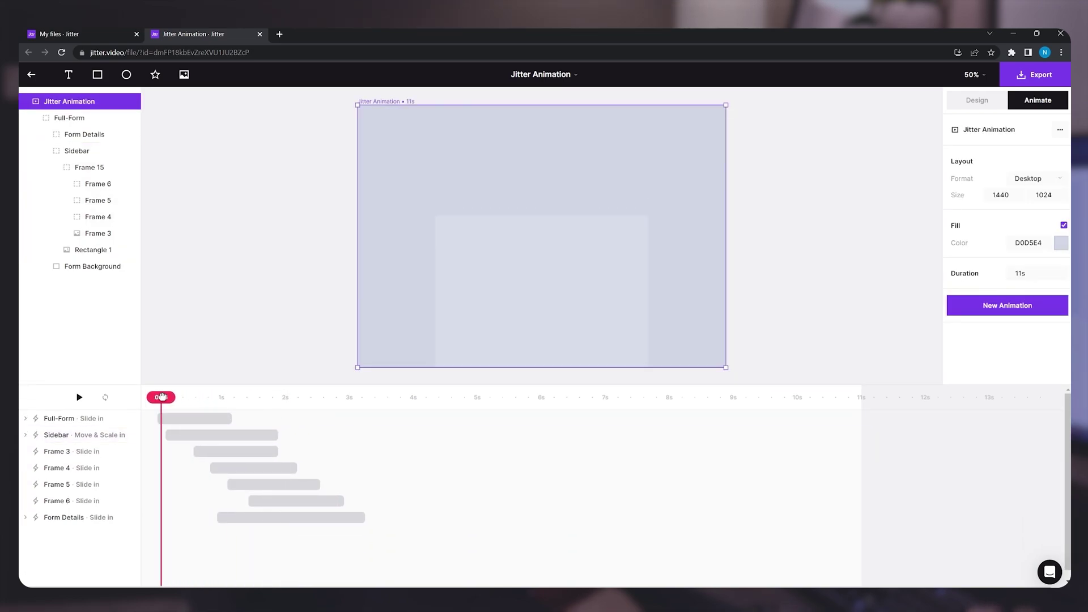
{"action": "left_click_drag", "start_coordinate": [374, 533], "coordinate": [244, 436]}
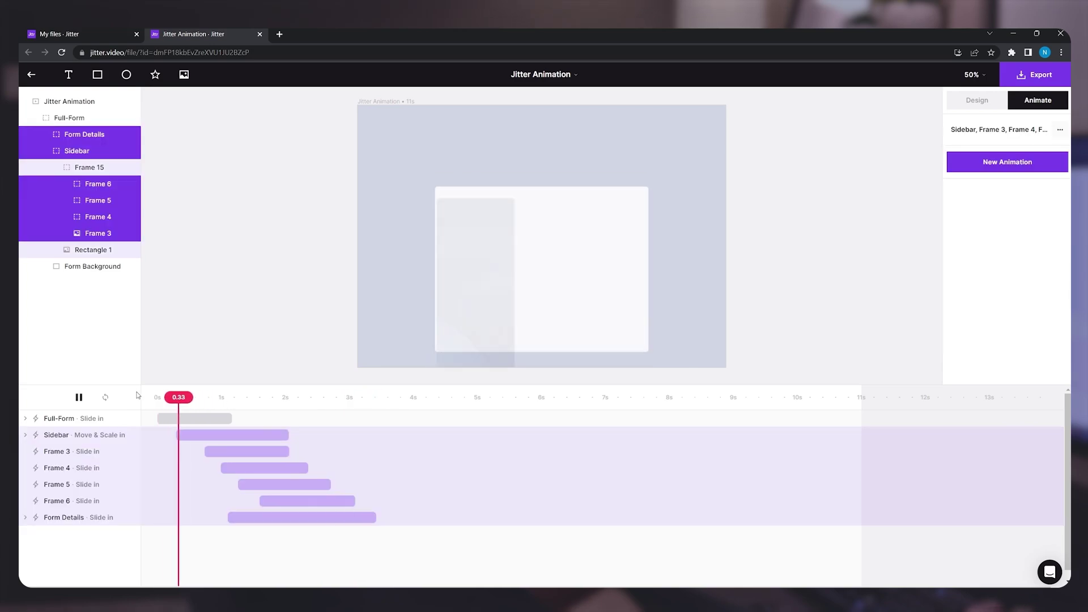
{"action": "left_click", "coordinate": [258, 438]}
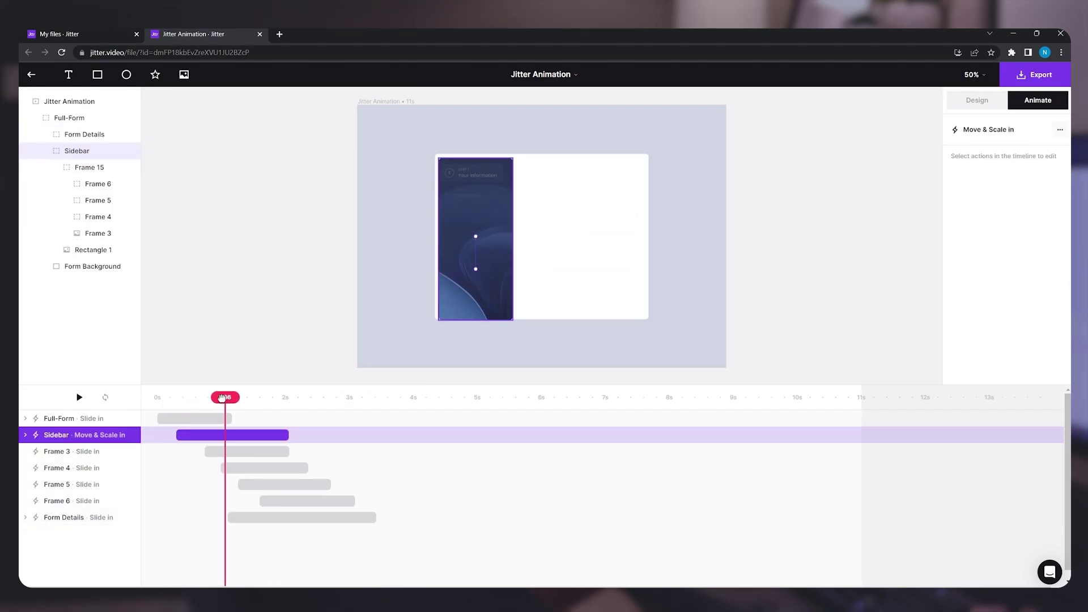
{"action": "left_click_drag", "start_coordinate": [216, 398], "coordinate": [297, 399]}
{"action": "left_click_drag", "start_coordinate": [385, 530], "coordinate": [252, 439]}
{"action": "left_click", "coordinate": [253, 438]}
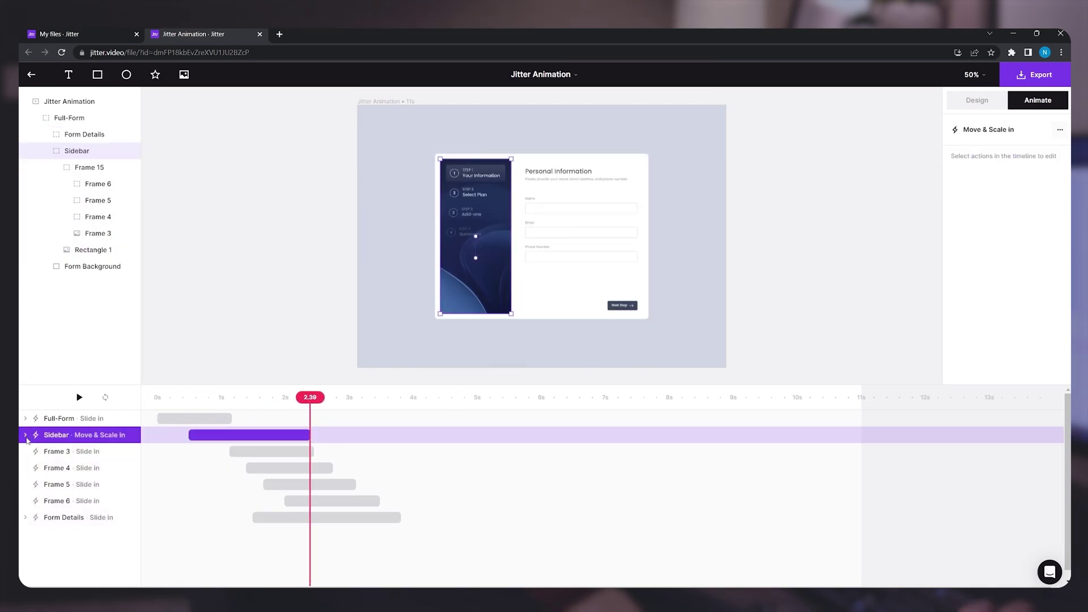
Review the sidebar's move and scale sub-animation settings and preview the entrance.
{"action": "left_click", "coordinate": [25, 434]}
{"action": "left_click", "coordinate": [246, 468]}
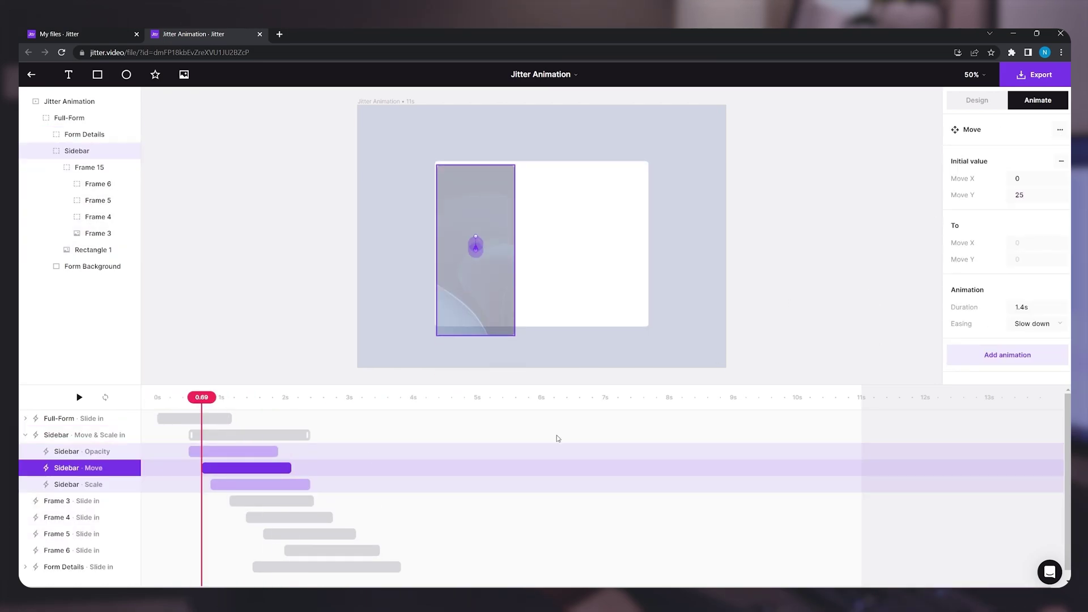
{"action": "left_click", "coordinate": [260, 484]}
{"action": "left_click_drag", "start_coordinate": [209, 397], "coordinate": [193, 395]}
{"action": "left_click", "coordinate": [474, 238]}
{"action": "left_click", "coordinate": [266, 435]}
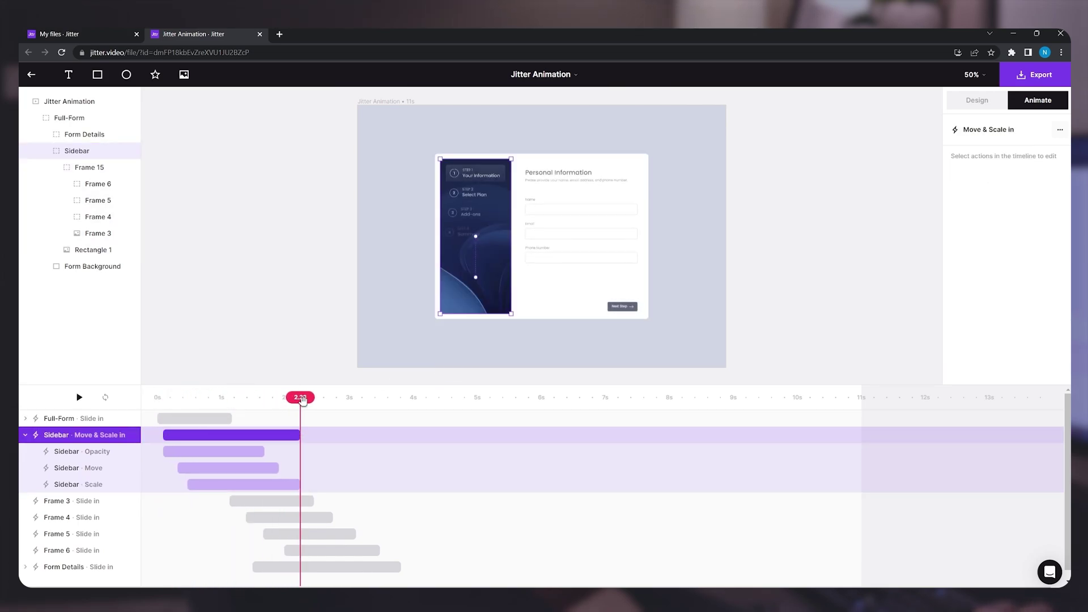
{"action": "key", "text": "space"}
{"action": "key", "text": "Escape"}
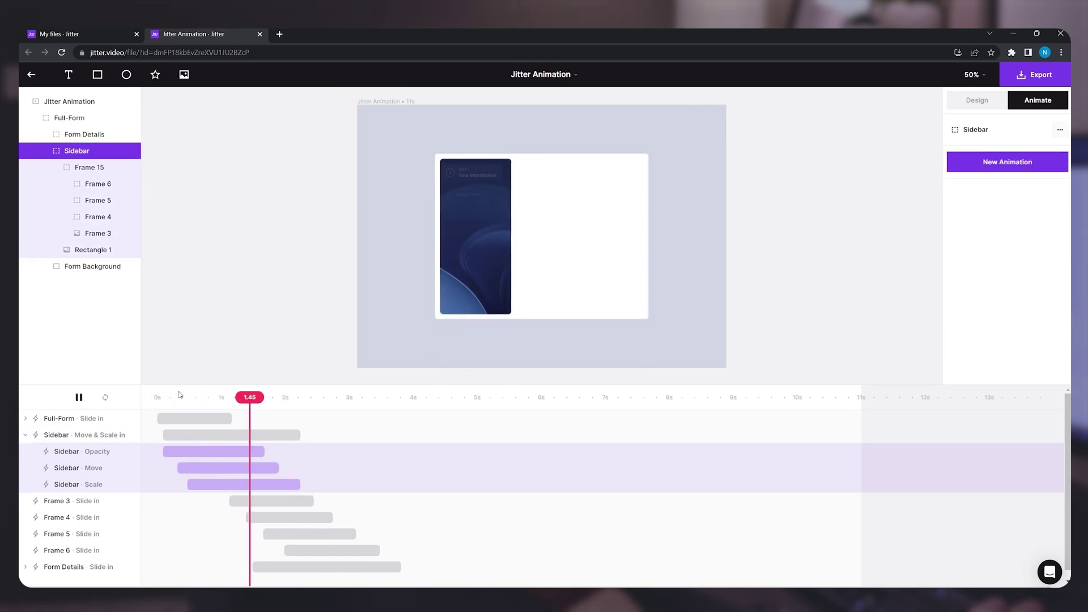
Fit the composition to view, preview it, and park the playhead near 10 seconds.
{"action": "left_click", "coordinate": [433, 242]}
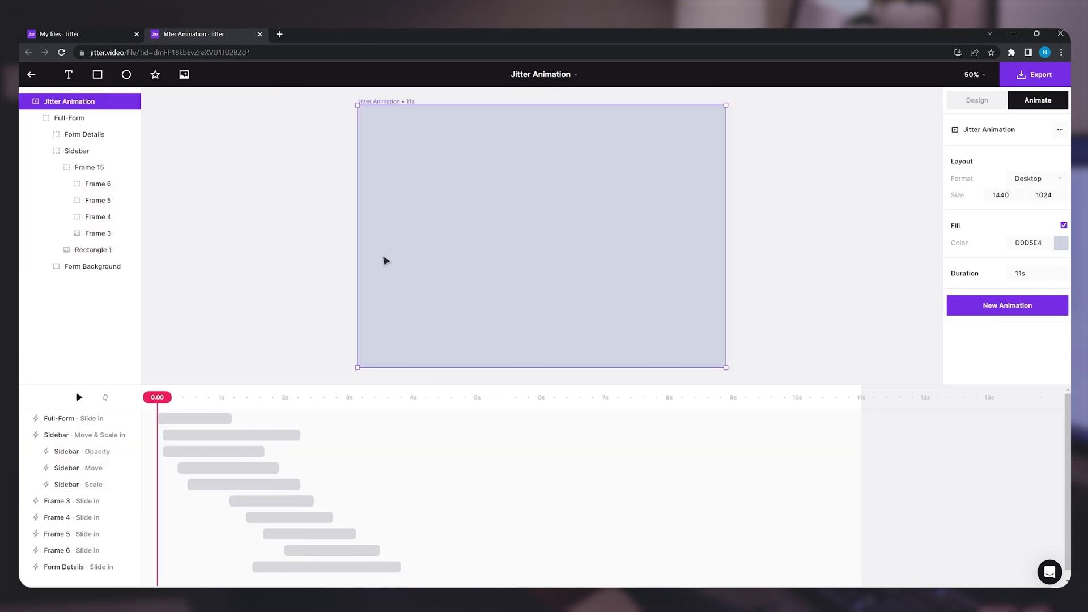
{"action": "key", "text": "shift+1"}
{"action": "key", "text": "space"}
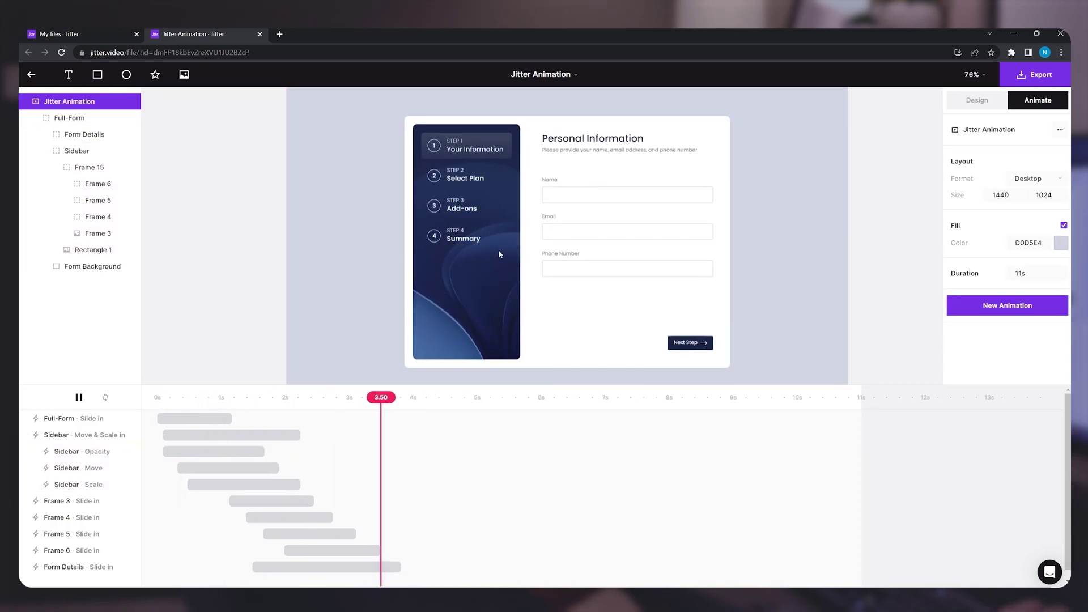
{"action": "left_click", "coordinate": [802, 398]}
{"action": "left_click", "coordinate": [25, 435]}
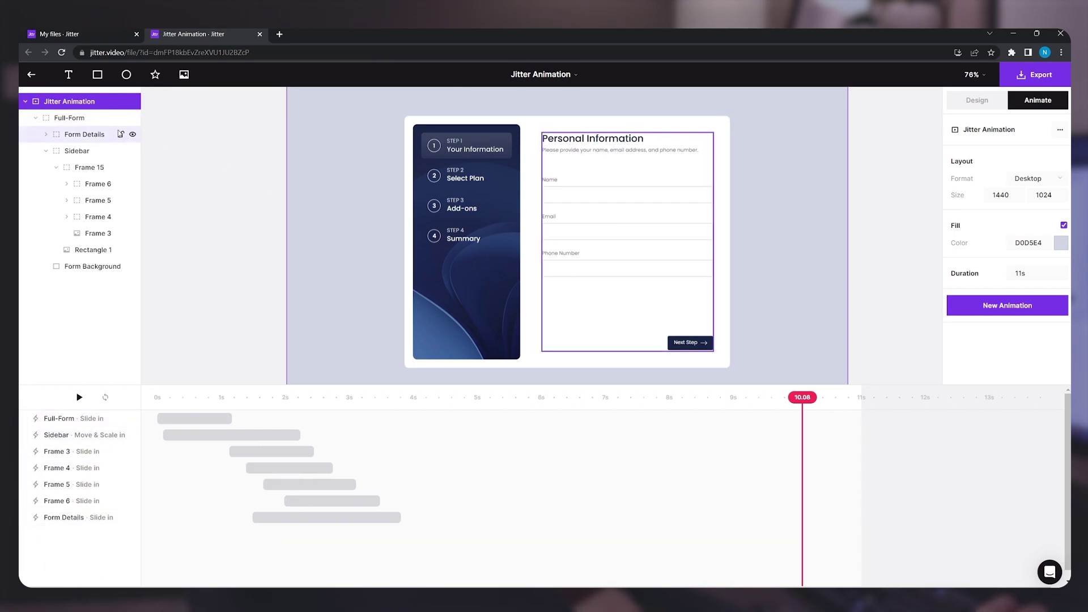
{"action": "left_click", "coordinate": [542, 323]}
Add a Slide out exit animation to the Full-Form frame.
{"action": "left_click", "coordinate": [1025, 161]}
{"action": "left_click", "coordinate": [1043, 183]}
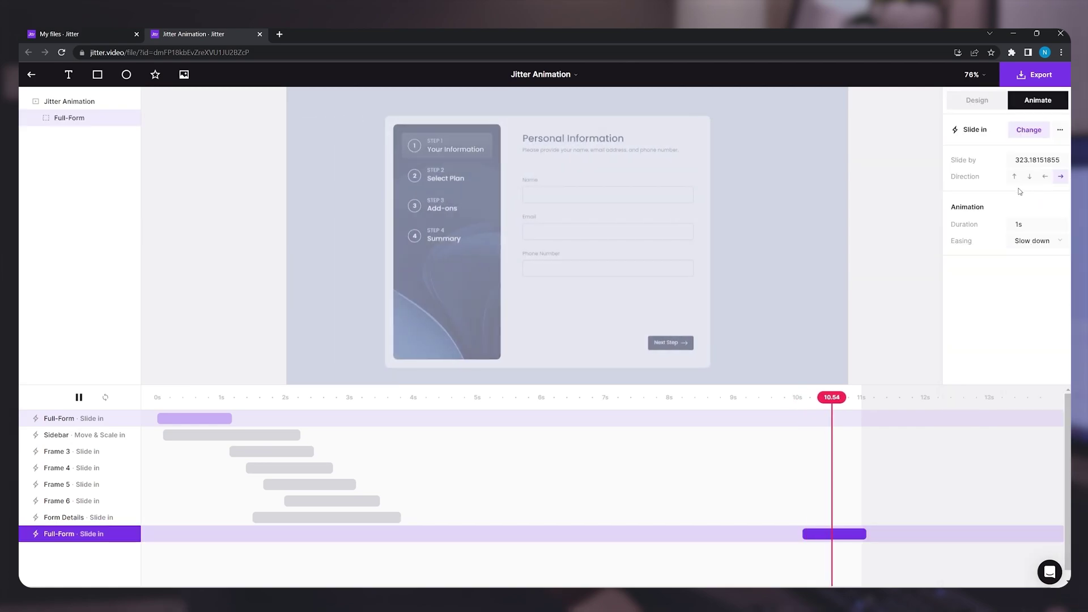
{"action": "key", "text": "ctrl+z"}
{"action": "left_click", "coordinate": [996, 164]}
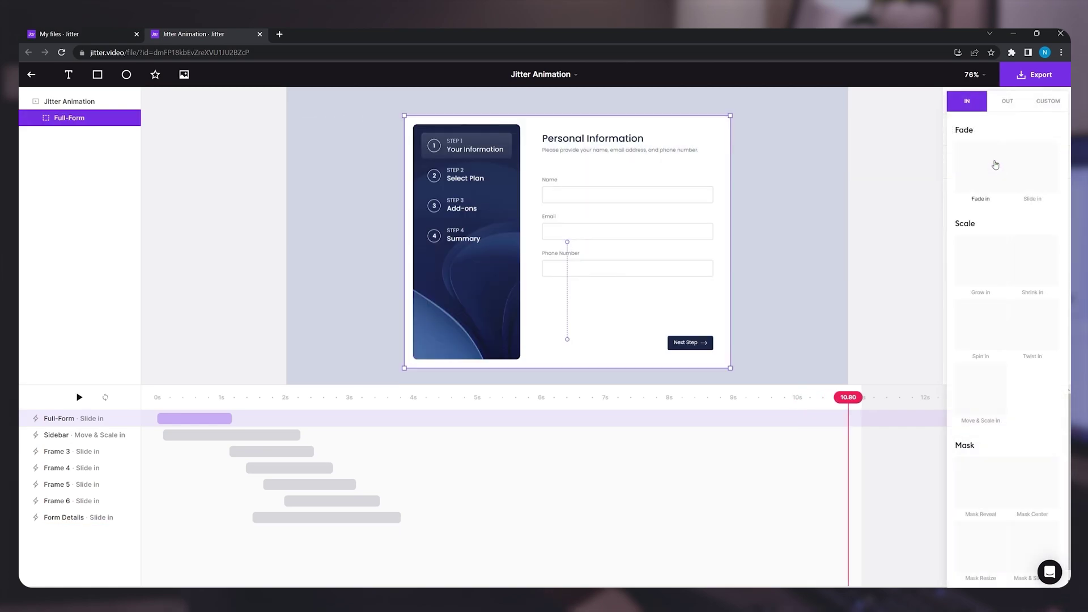
{"action": "left_click", "coordinate": [1007, 101]}
{"action": "left_click", "coordinate": [1022, 184]}
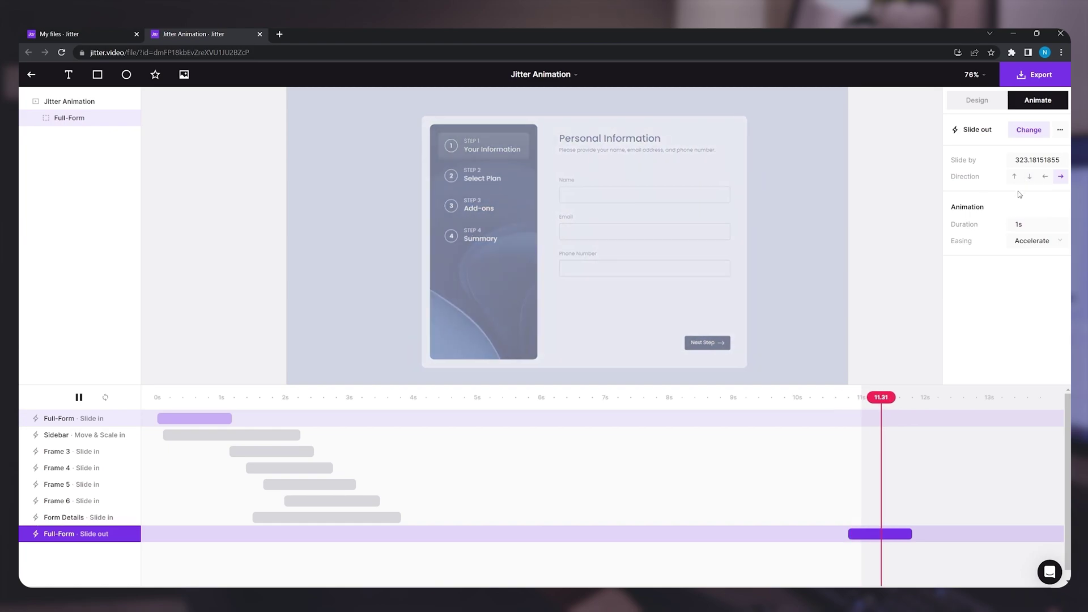
Position the Slide out clip to run from about 10 to 11 seconds.
{"action": "left_click", "coordinate": [815, 395]}
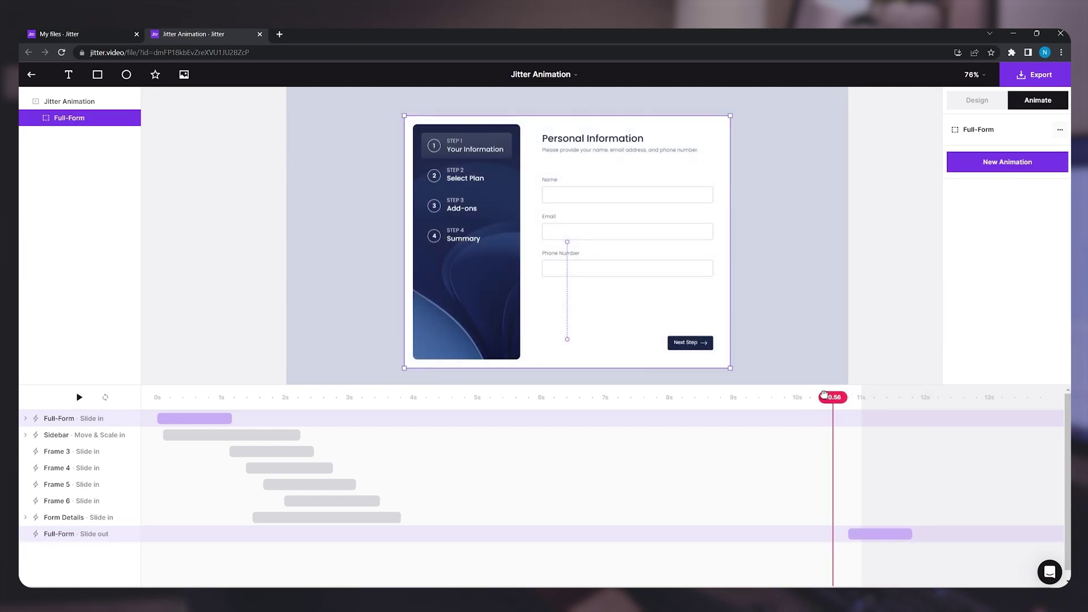
{"action": "left_click_drag", "start_coordinate": [885, 534], "coordinate": [854, 536]}
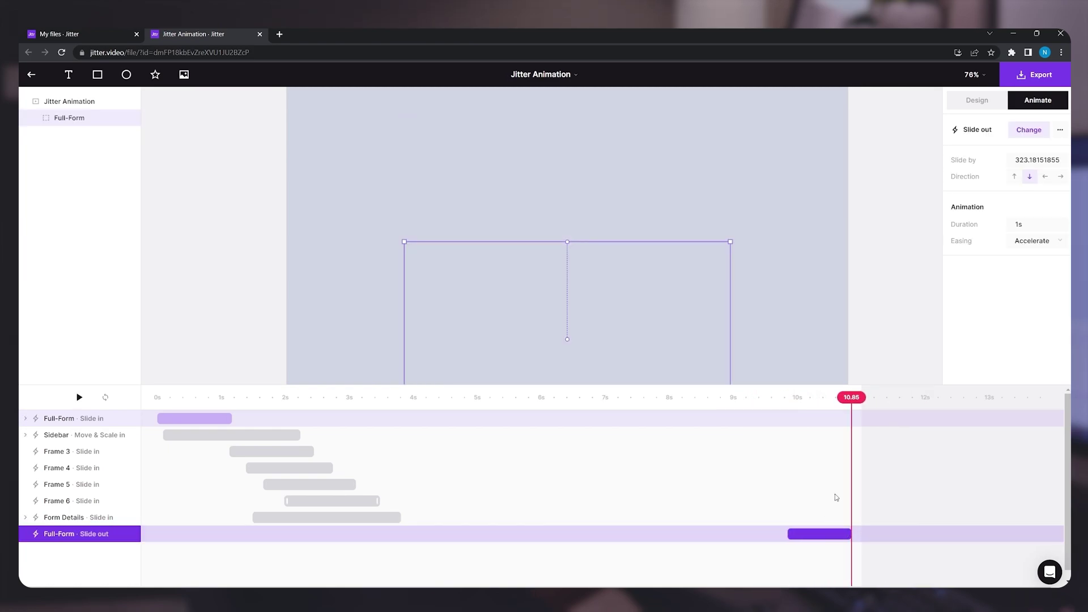
{"action": "left_click_drag", "start_coordinate": [852, 397], "coordinate": [806, 397]}
{"action": "left_click_drag", "start_coordinate": [838, 534], "coordinate": [790, 534]}
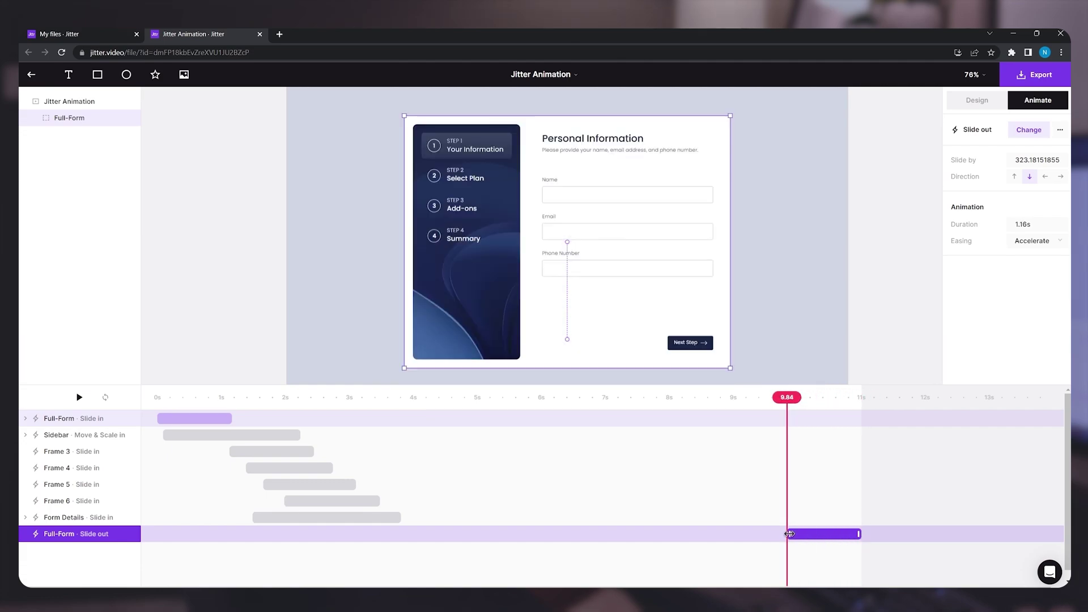
{"action": "left_click", "coordinate": [823, 538]}
Split the Slide out into Opacity and Move, shortening the fade to about 0.52 s.
{"action": "right_click", "coordinate": [55, 537]}
{"action": "left_click", "coordinate": [94, 547]}
{"action": "left_click", "coordinate": [800, 543]}
{"action": "left_click_drag", "start_coordinate": [800, 543], "coordinate": [828, 542]}
Enlarge the canvas, fit the composition to view, and play the finished animation.
{"action": "left_click", "coordinate": [347, 397]}
{"action": "left_click", "coordinate": [200, 240]}
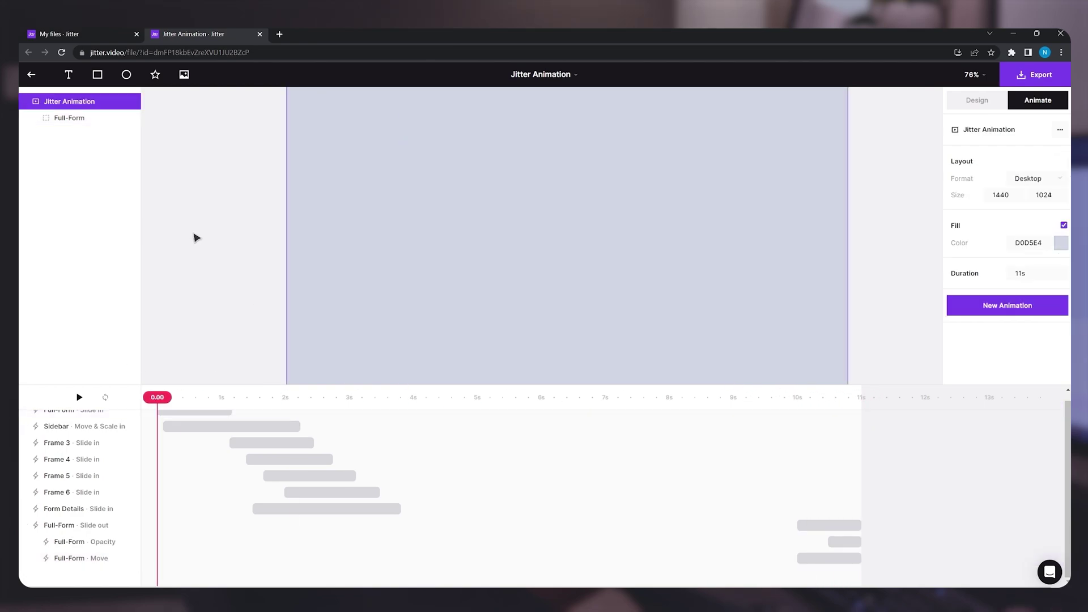
{"action": "left_click_drag", "start_coordinate": [215, 386], "coordinate": [215, 472]}
{"action": "key", "text": "shift+1"}
{"action": "key", "text": "space"}
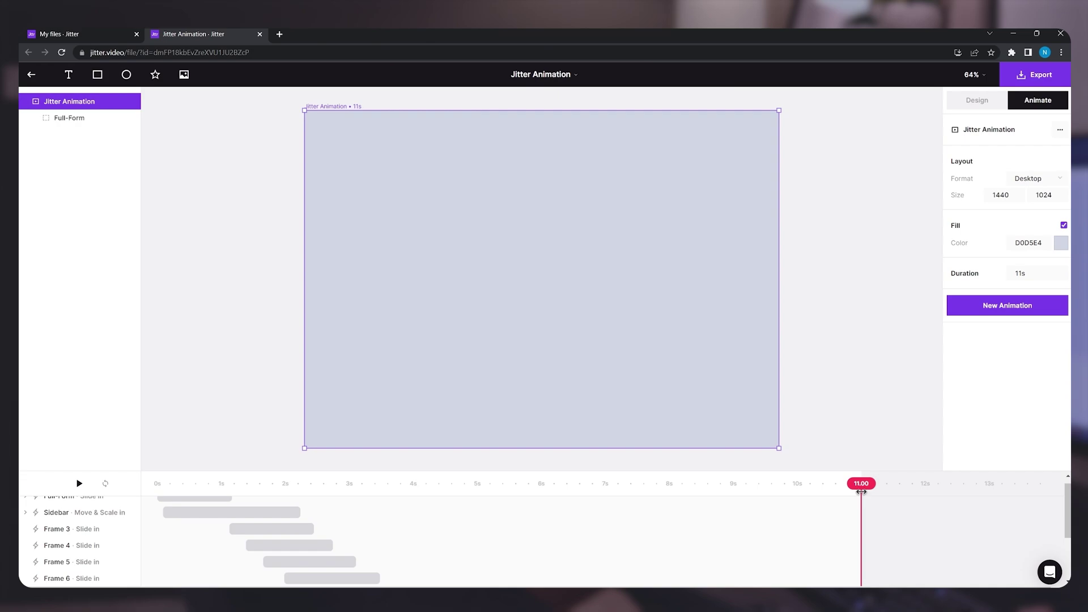
Export the animation as a GIF at 50 fps, keeping 100% quality.
{"action": "left_click", "coordinate": [1030, 72]}
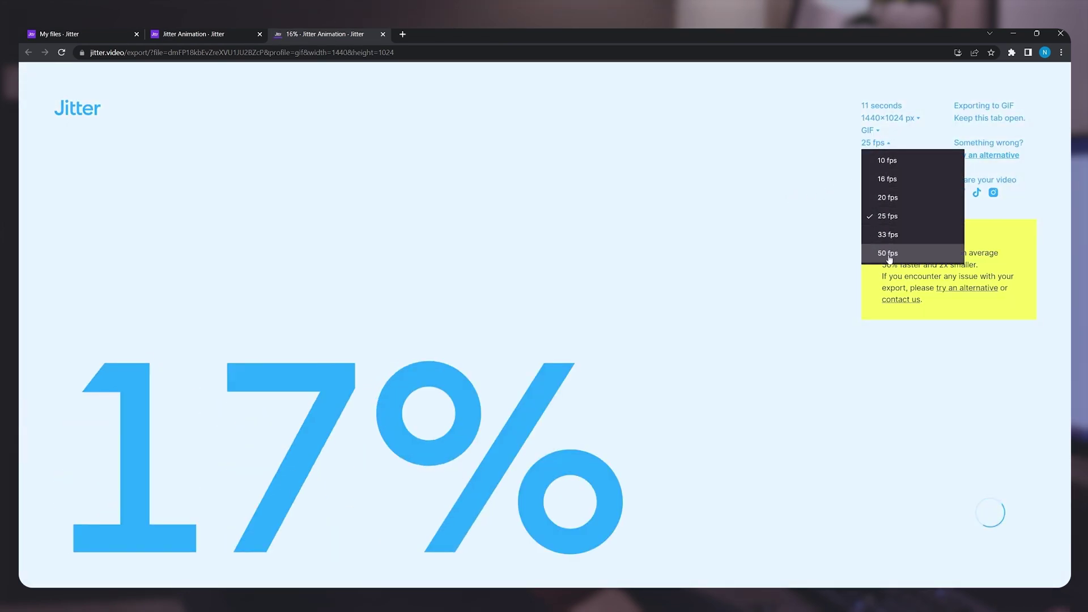
{"action": "left_click", "coordinate": [888, 253]}
{"action": "left_click", "coordinate": [894, 167]}
{"action": "left_click", "coordinate": [894, 308]}
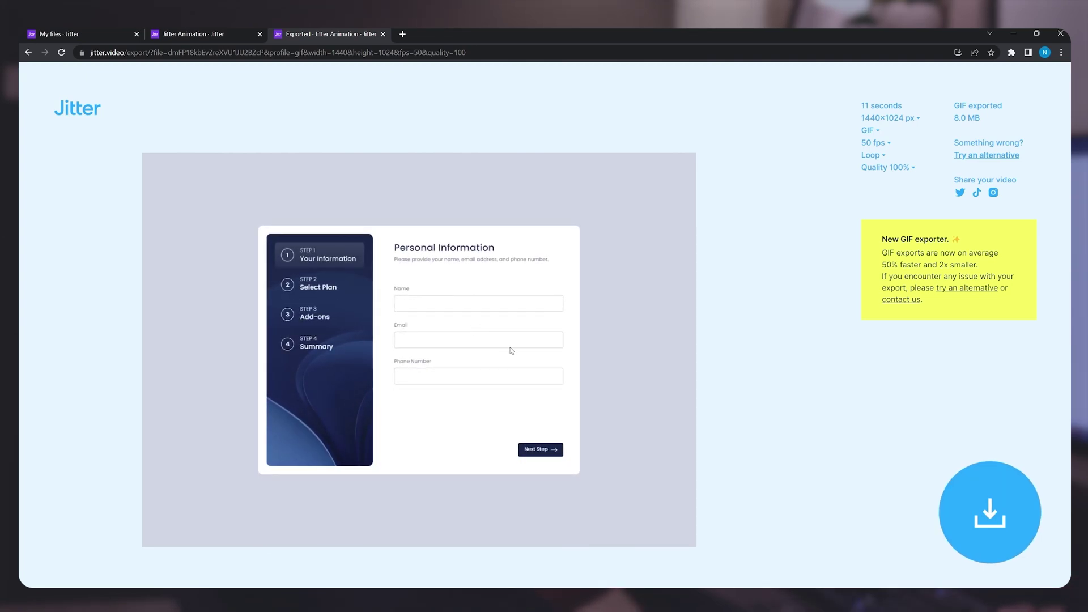
Open the exported GIF in a new Chrome tab and switch to it.
{"action": "right_click", "coordinate": [510, 351]}
{"action": "left_click", "coordinate": [530, 345]}
{"action": "left_click", "coordinate": [447, 34]}
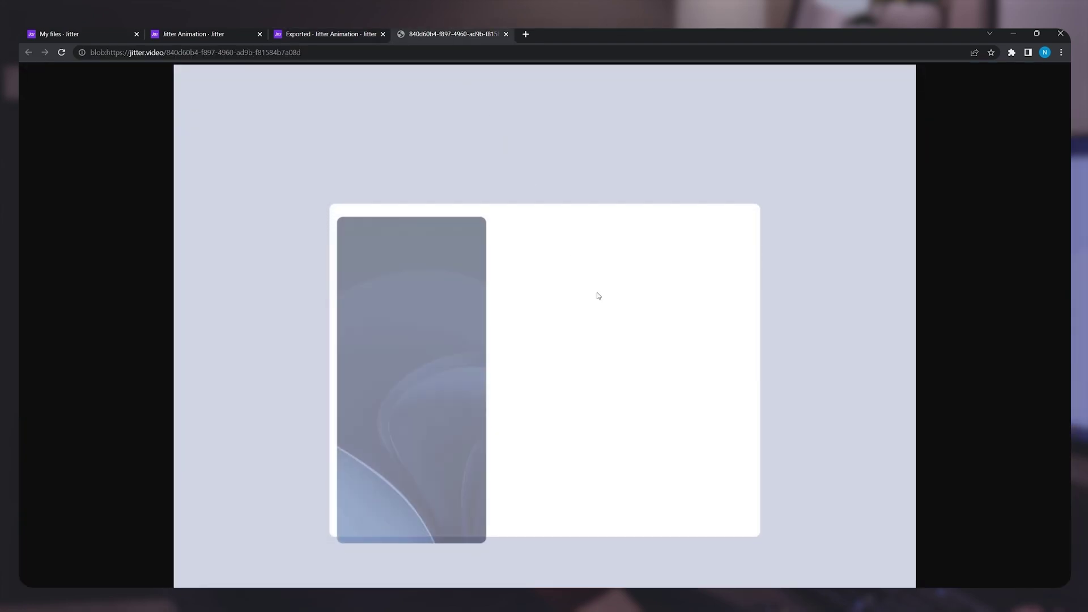